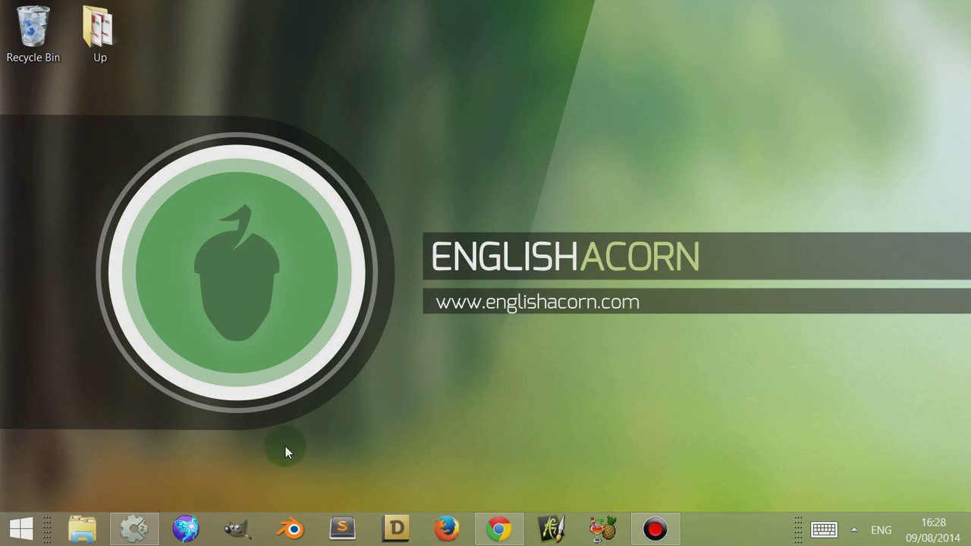
Launch Construct 2, close the Start page, and create a new empty project
{"action": "left_click", "coordinate": [146, 533]}
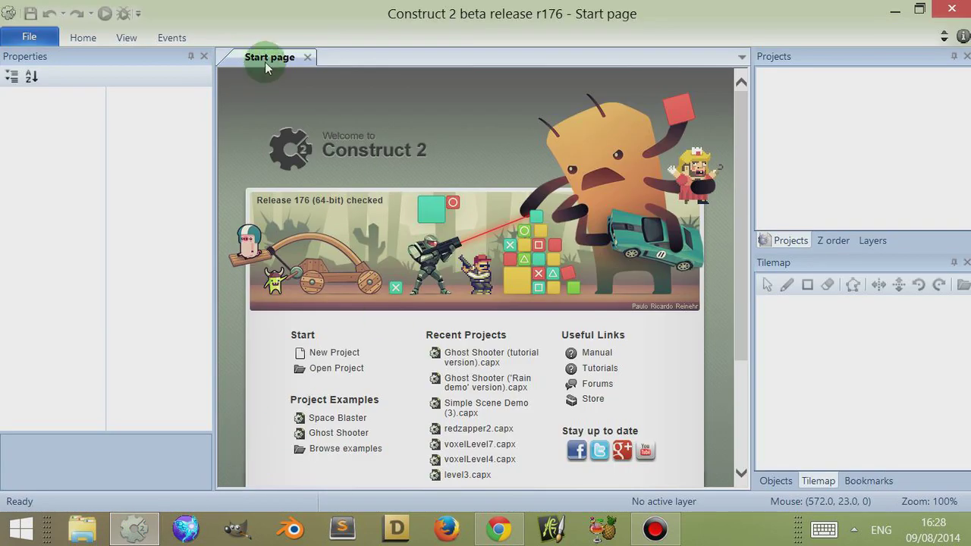
{"action": "left_click", "coordinate": [307, 58]}
{"action": "left_click", "coordinate": [28, 36]}
{"action": "left_click", "coordinate": [65, 72]}
{"action": "double_click", "coordinate": [519, 136]}
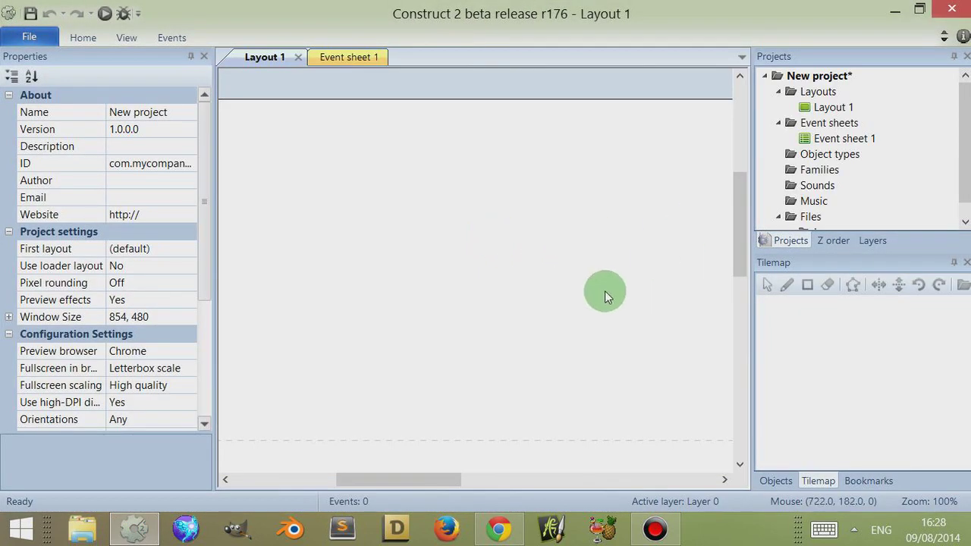
{"action": "left_click_drag", "start_coordinate": [421, 482], "coordinate": [382, 482]}
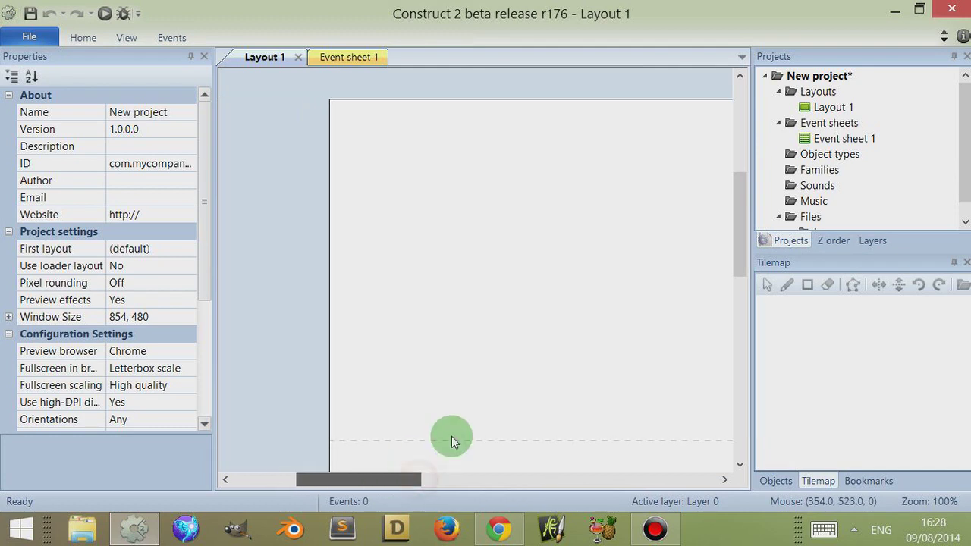
Insert a Sprite object into Layout 1 and open its 250 x 250 image editor
{"action": "left_click", "coordinate": [431, 220]}
{"action": "double_click", "coordinate": [432, 222]}
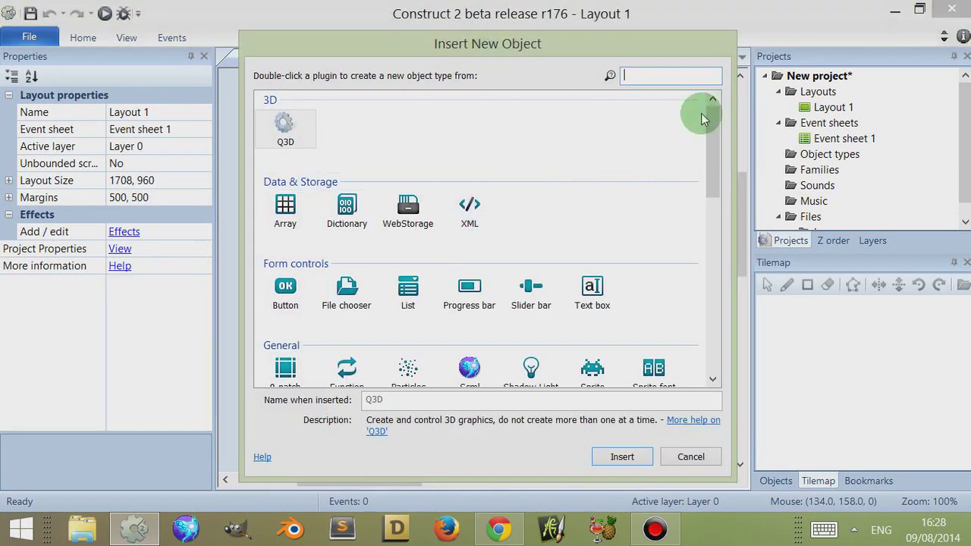
{"action": "left_click_drag", "start_coordinate": [711, 149], "coordinate": [726, 200]}
{"action": "left_click", "coordinate": [593, 195]}
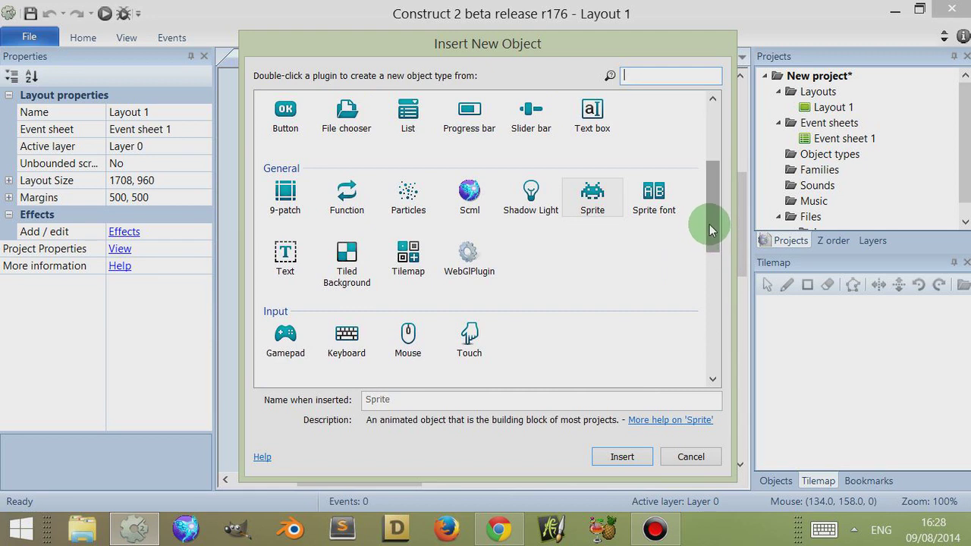
{"action": "mouse_move", "coordinate": [709, 226]}
{"action": "left_mouse_down"}
{"action": "mouse_move", "coordinate": [713, 180]}
{"action": "mouse_move", "coordinate": [719, 221]}
{"action": "left_mouse_up"}
{"action": "left_click", "coordinate": [592, 217]}
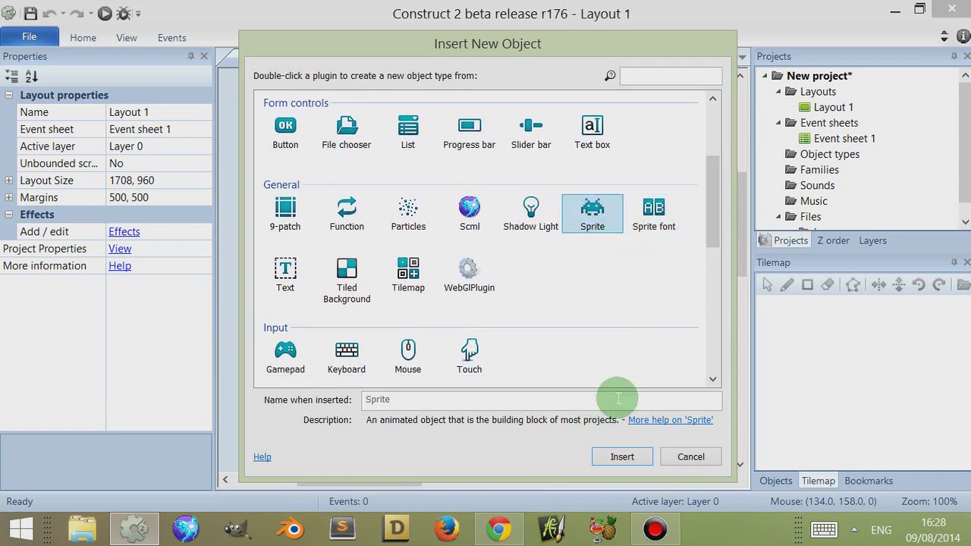
{"action": "double_click", "coordinate": [592, 213]}
{"action": "left_click", "coordinate": [528, 214]}
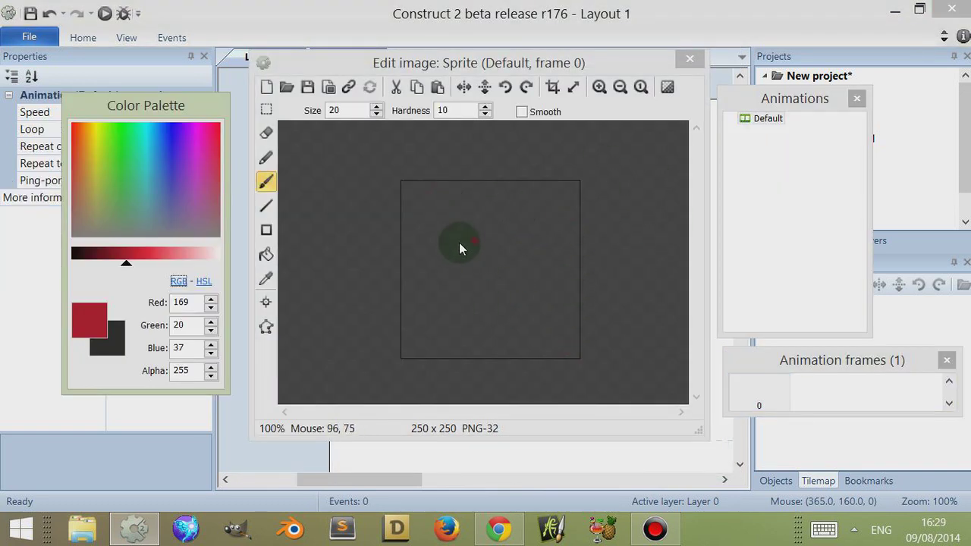
Paint a solid red circle in the centre of the sprite's image
{"action": "left_click_drag", "start_coordinate": [463, 293], "coordinate": [479, 256]}
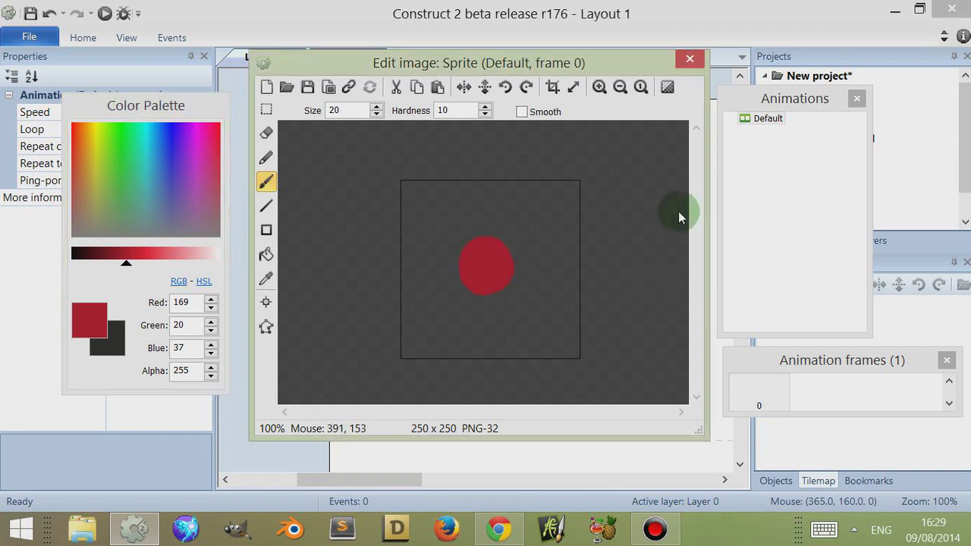
{"action": "left_click_drag", "start_coordinate": [529, 63], "coordinate": [518, 30]}
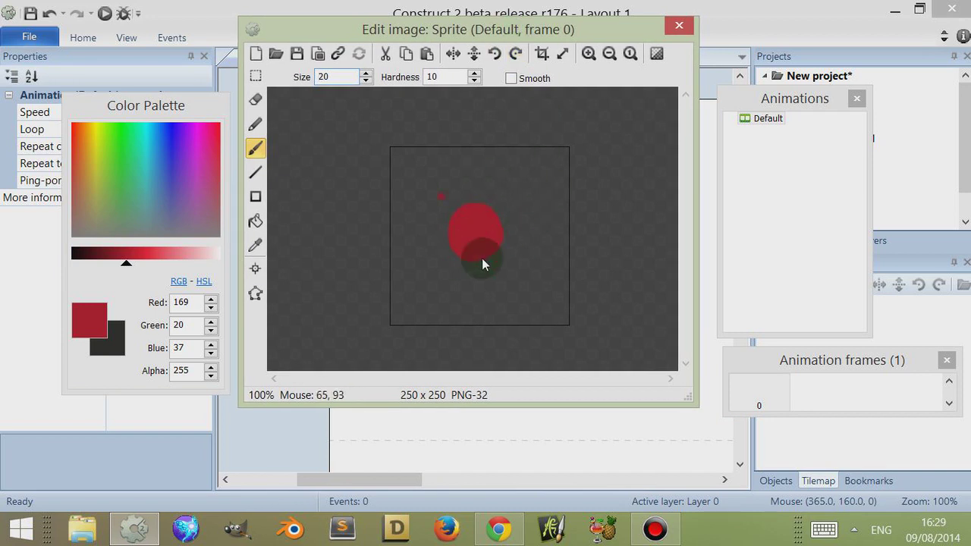
{"action": "left_click", "coordinate": [476, 233]}
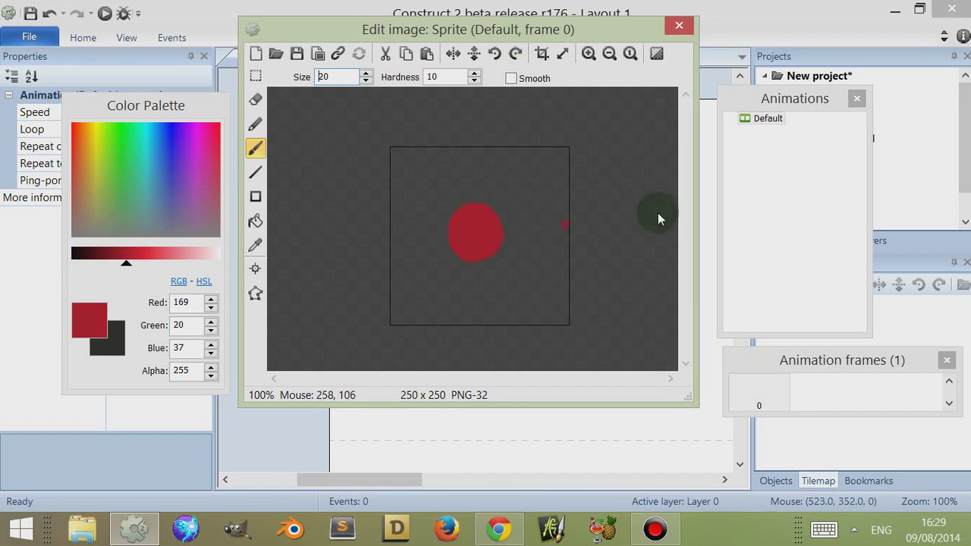
Reposition the frames panel and select frame 0 of the Default animation
{"action": "mouse_move", "coordinate": [805, 356]}
{"action": "left_mouse_down"}
{"action": "mouse_move", "coordinate": [792, 341]}
{"action": "mouse_move", "coordinate": [800, 354]}
{"action": "left_mouse_up"}
{"action": "left_click", "coordinate": [802, 98]}
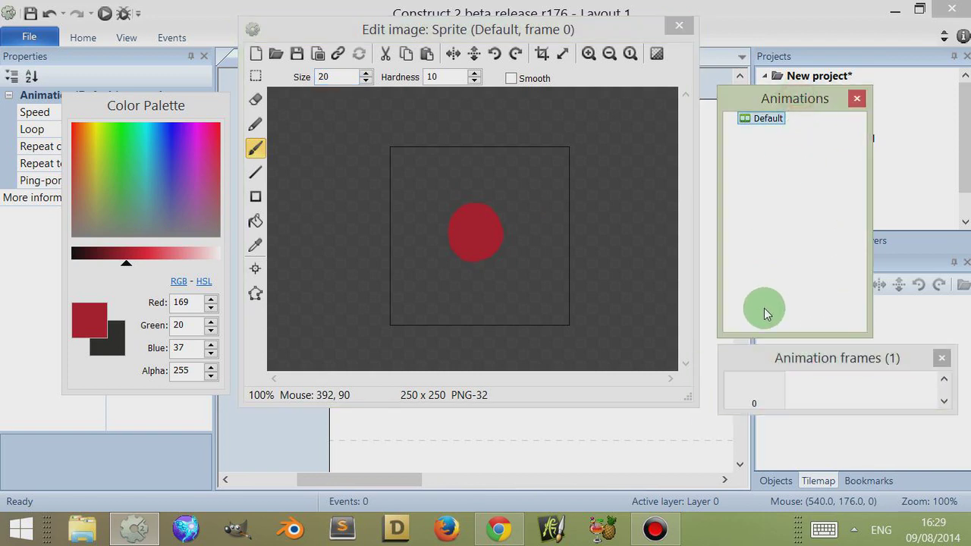
{"action": "left_click", "coordinate": [788, 382]}
{"action": "left_click", "coordinate": [806, 410]}
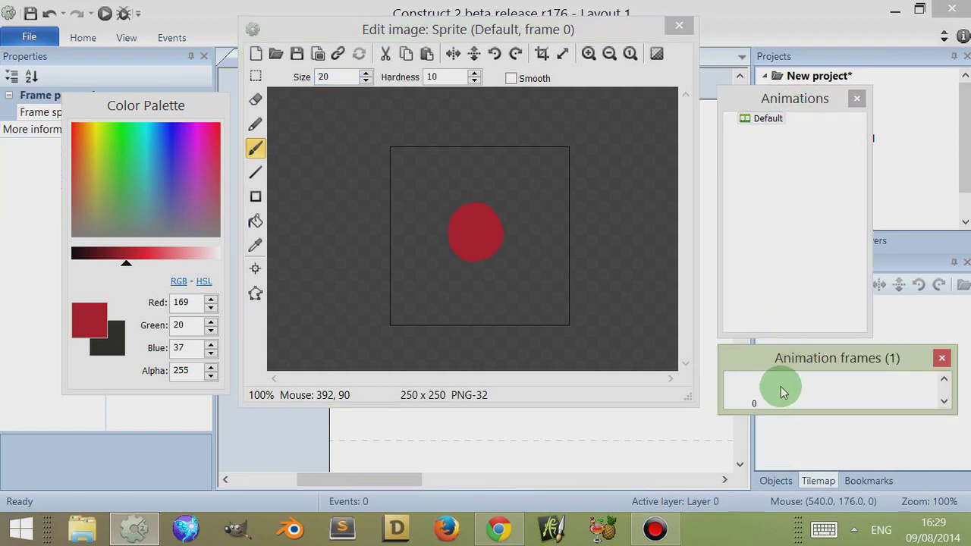
{"action": "left_click", "coordinate": [477, 232]}
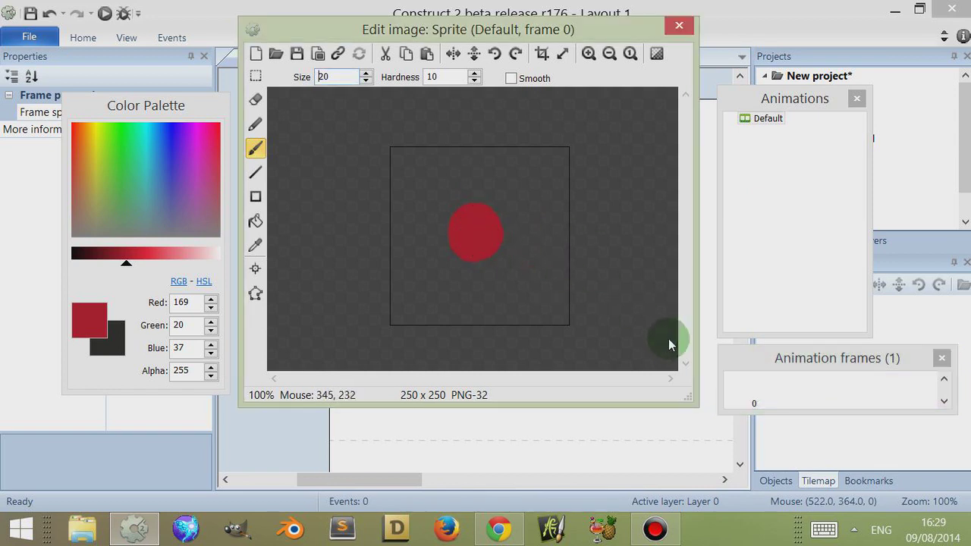
{"action": "left_click", "coordinate": [753, 400]}
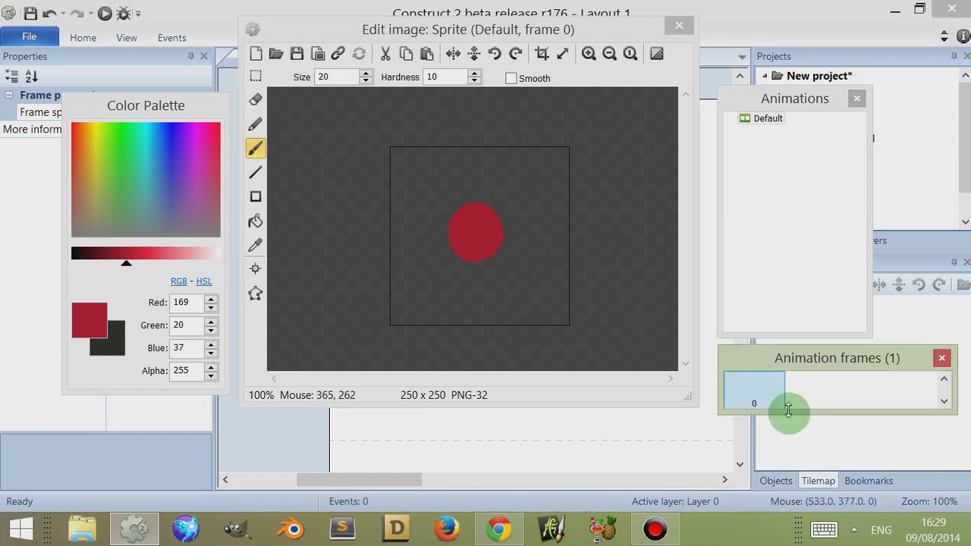
Add frame 1 and paint the red blob slightly lower on it
{"action": "right_click", "coordinate": [800, 389]}
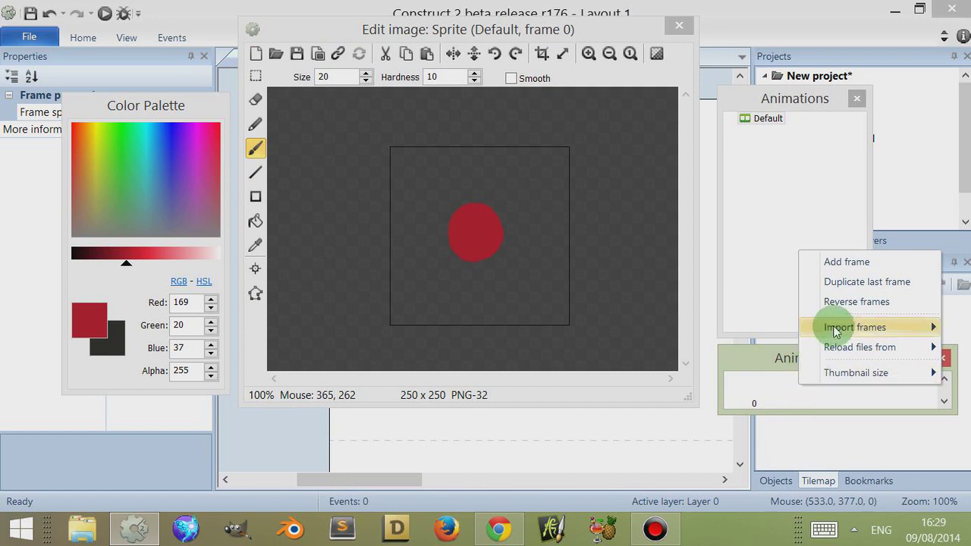
{"action": "left_click", "coordinate": [846, 262]}
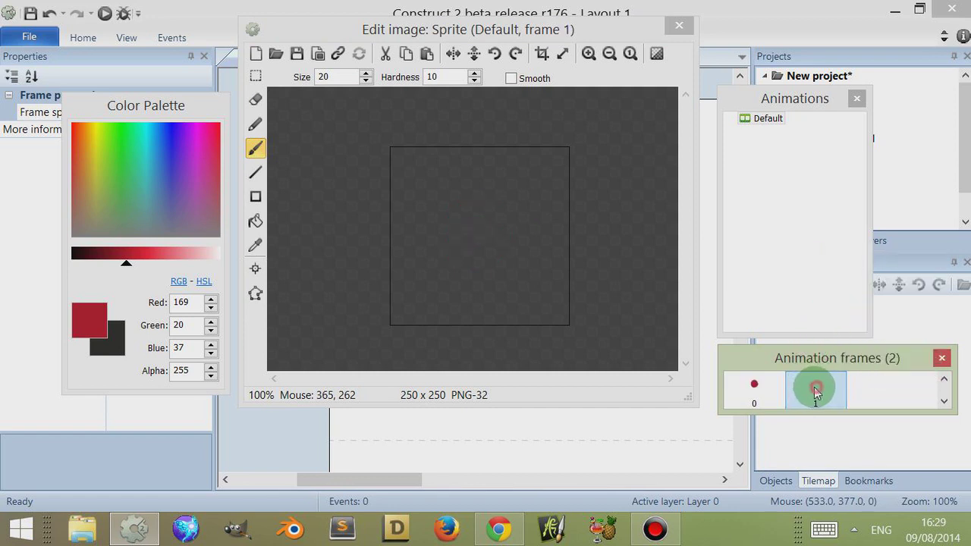
{"action": "left_click", "coordinate": [774, 389]}
{"action": "left_click", "coordinate": [804, 389]}
{"action": "left_click", "coordinate": [777, 390]}
{"action": "left_click", "coordinate": [816, 389]}
{"action": "left_click_drag", "start_coordinate": [470, 295], "coordinate": [462, 302]}
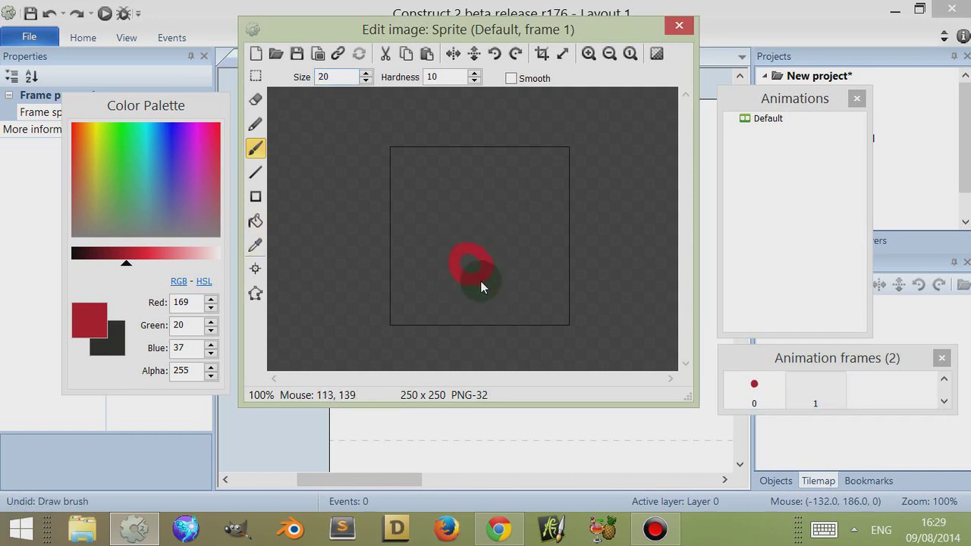
Add frame 2 with the red blob near the bottom, then step through all frames
{"action": "right_click", "coordinate": [893, 385]}
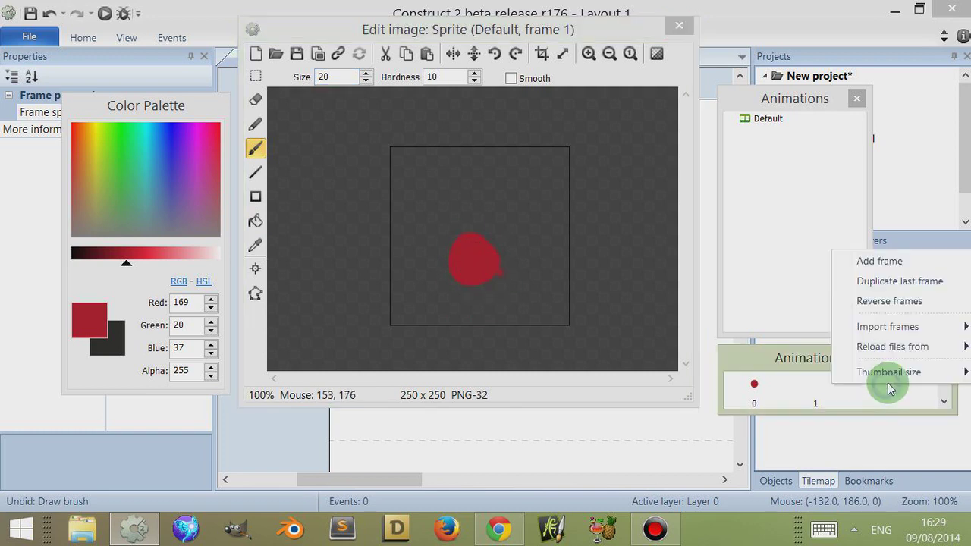
{"action": "left_click", "coordinate": [880, 262]}
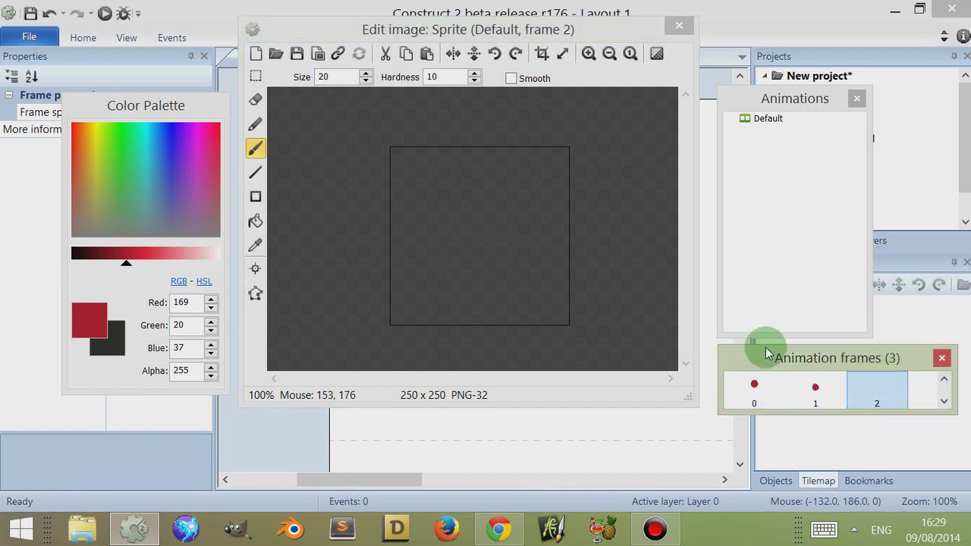
{"action": "left_click_drag", "start_coordinate": [481, 289], "coordinate": [484, 297]}
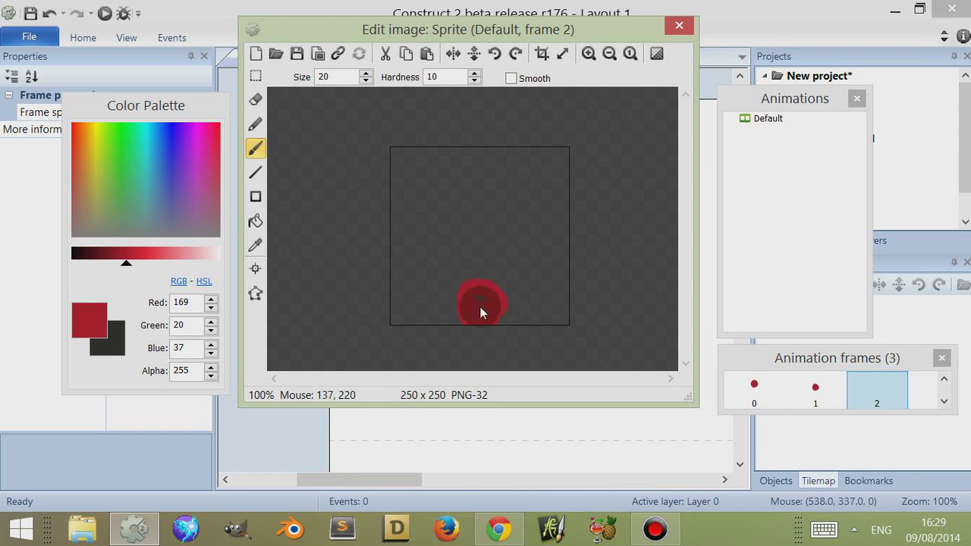
{"action": "left_click", "coordinate": [756, 386]}
{"action": "left_click", "coordinate": [810, 394]}
{"action": "left_click", "coordinate": [876, 394]}
{"action": "key", "text": "Left"}
{"action": "key", "text": "Left"}
{"action": "key", "text": "Right"}
{"action": "key", "text": "Right"}
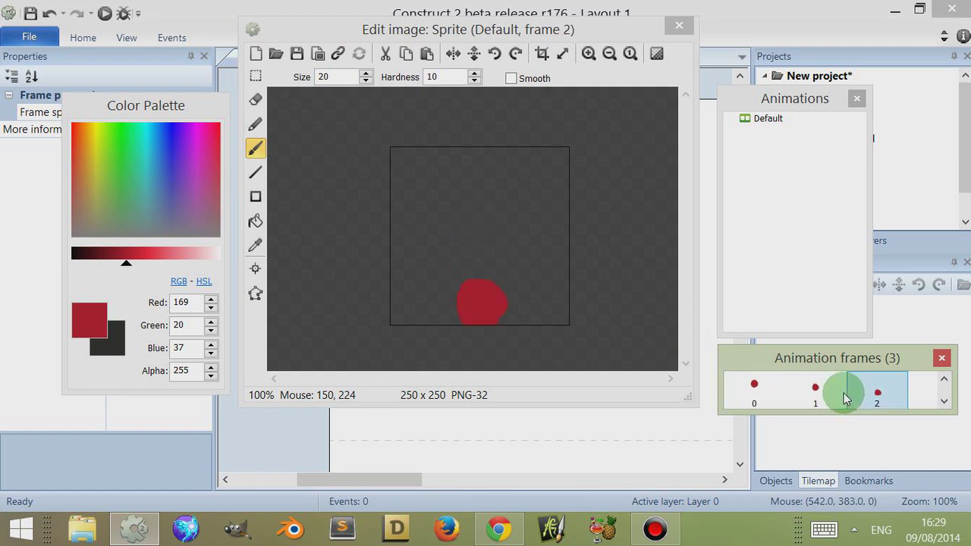
{"action": "key", "text": "Left"}
{"action": "key", "text": "Left"}
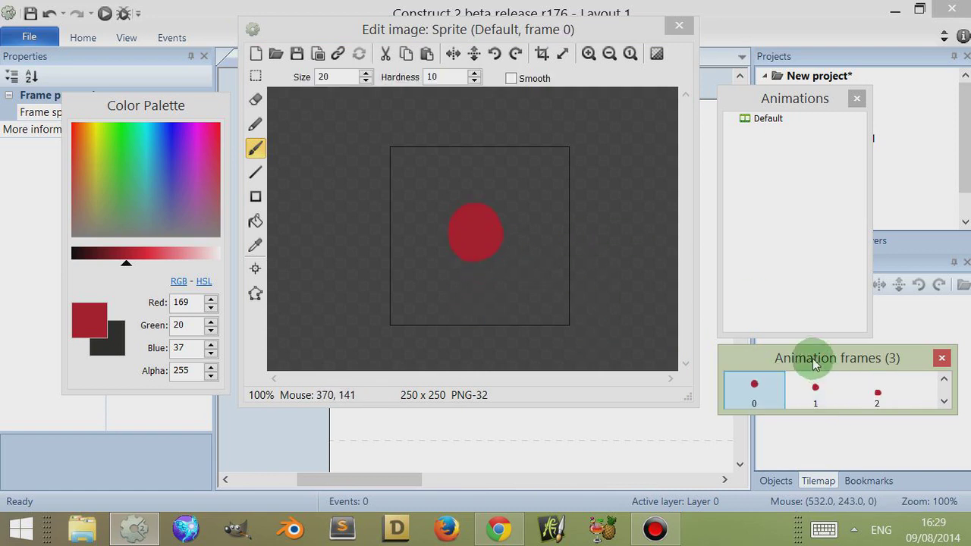
Step through frames 0, 1 and 2 to watch the red circle descend
{"action": "left_click_drag", "start_coordinate": [807, 355], "coordinate": [785, 265]}
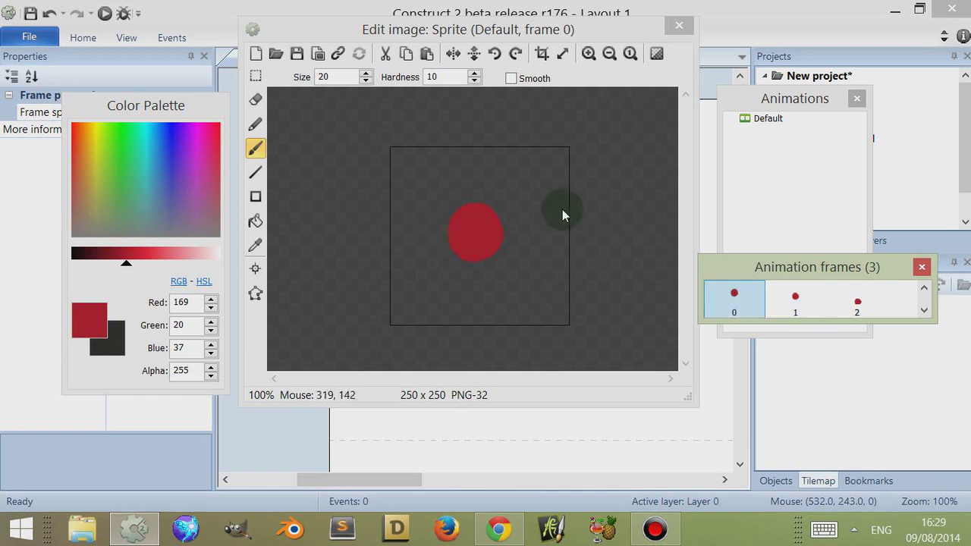
{"action": "left_click", "coordinate": [794, 303]}
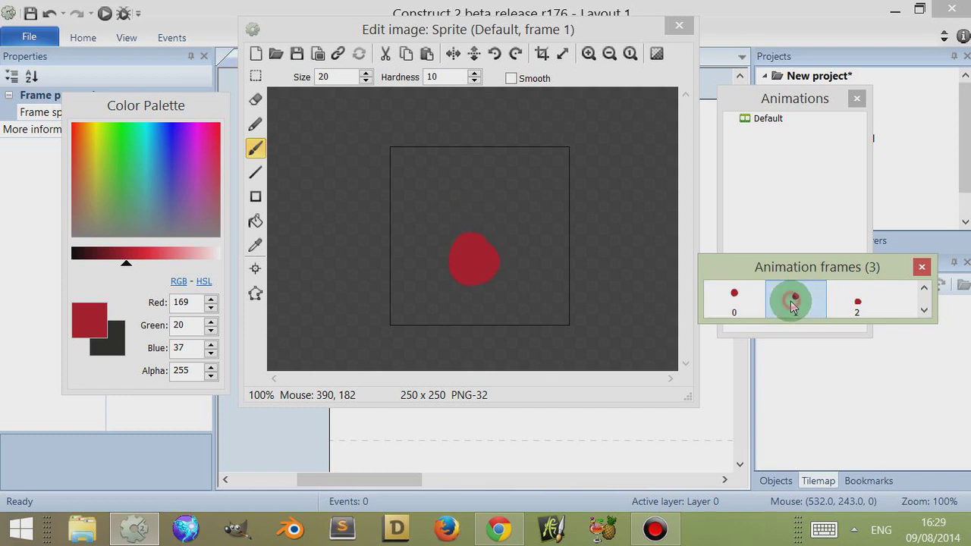
{"action": "left_click", "coordinate": [856, 307]}
{"action": "left_click_drag", "start_coordinate": [184, 101], "coordinate": [172, 198]}
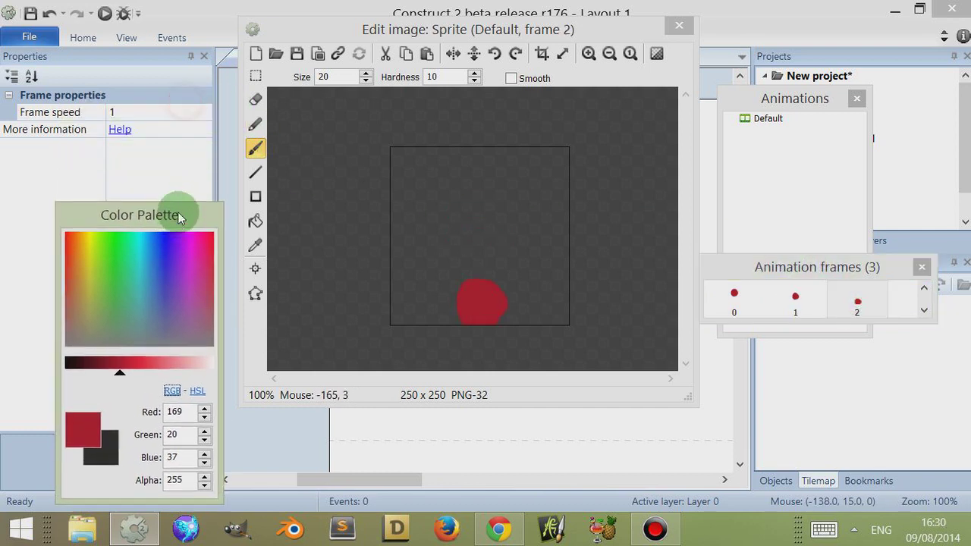
{"action": "left_click", "coordinate": [747, 297]}
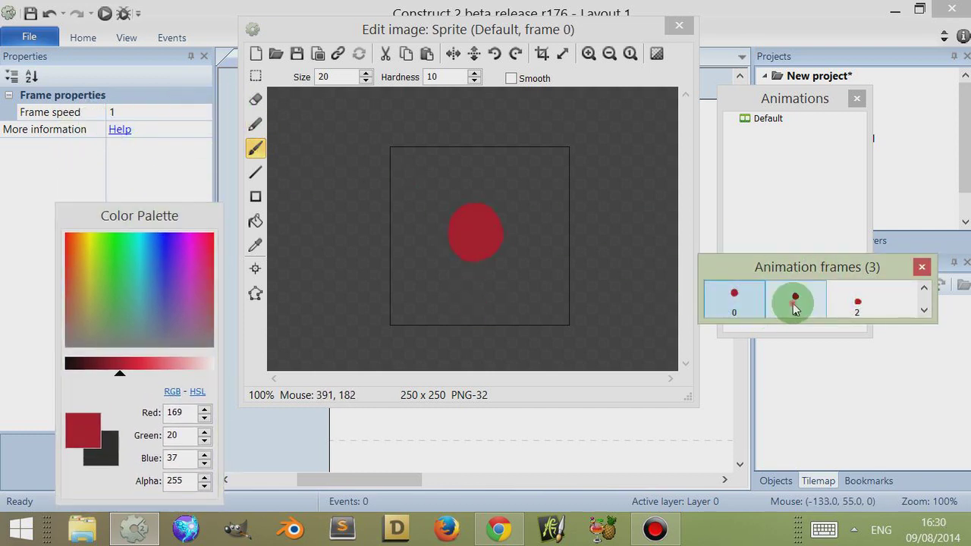
{"action": "left_click", "coordinate": [856, 303]}
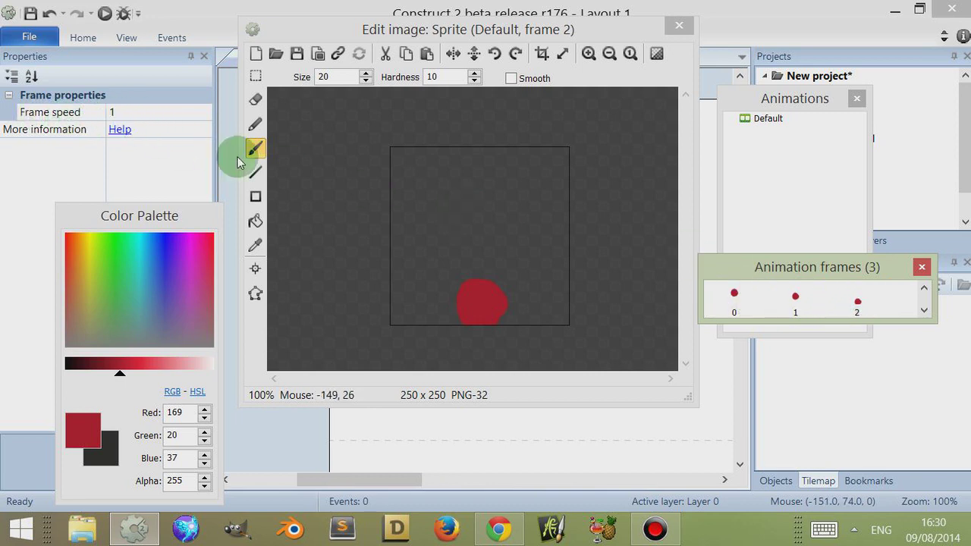
{"action": "left_click", "coordinate": [735, 300]}
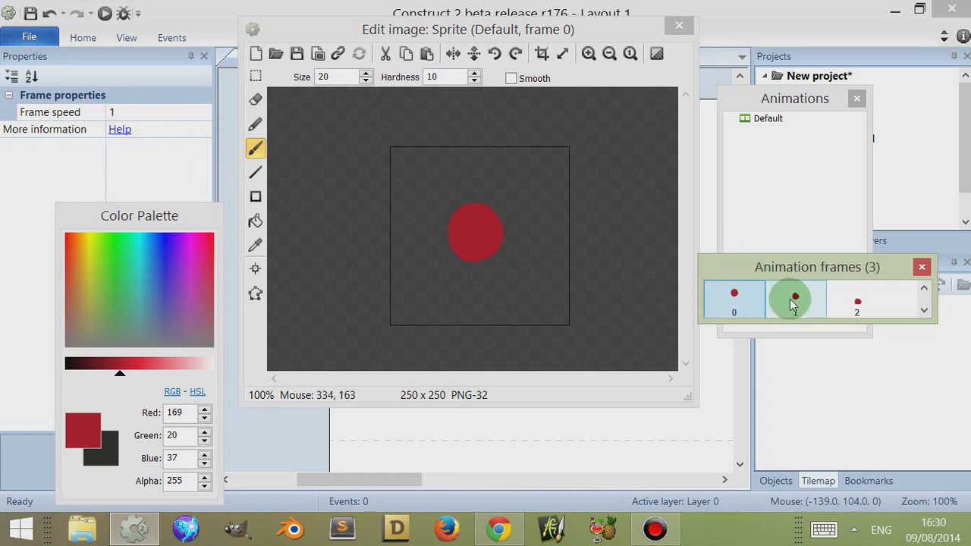
{"action": "left_click", "coordinate": [789, 299]}
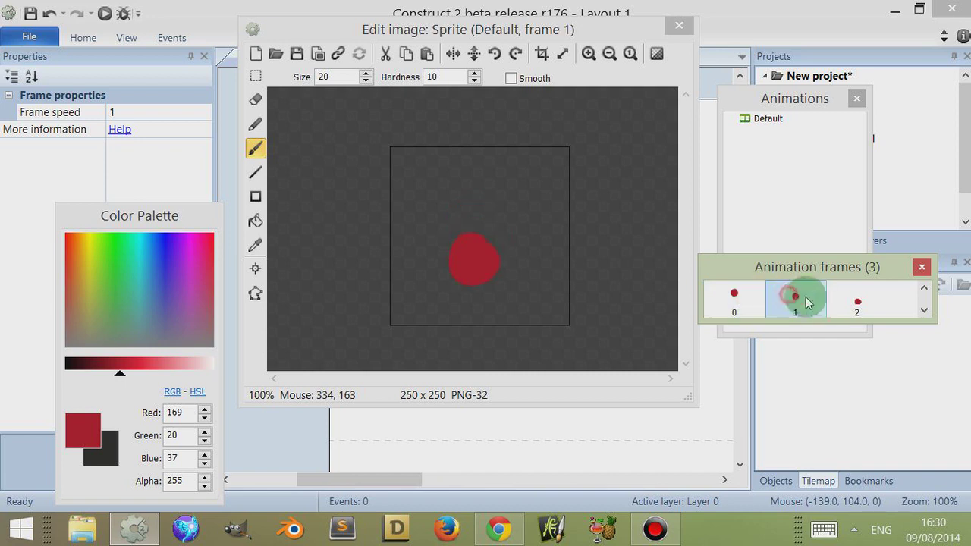
{"action": "left_click", "coordinate": [856, 302]}
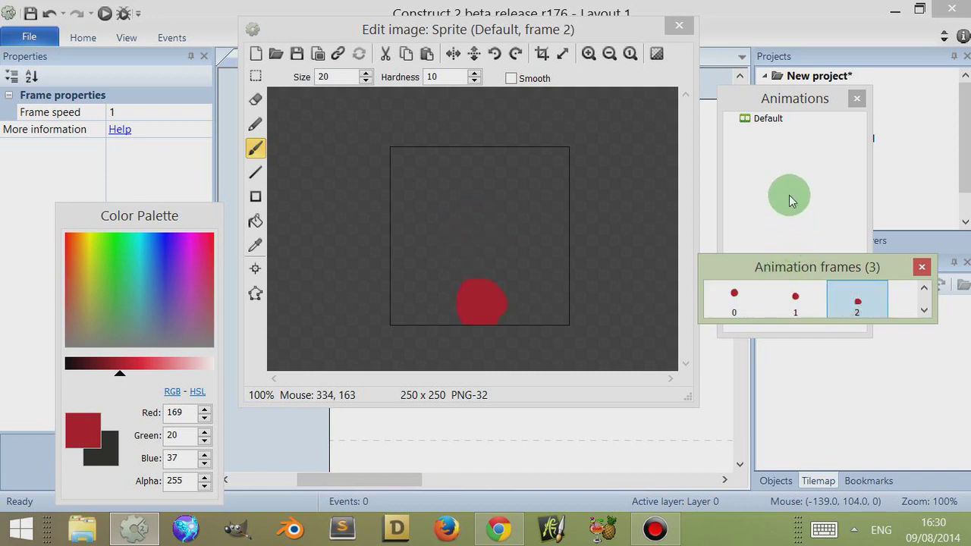
Show the Default animation's properties and move the colour palette out of the way
{"action": "double_click", "coordinate": [747, 121]}
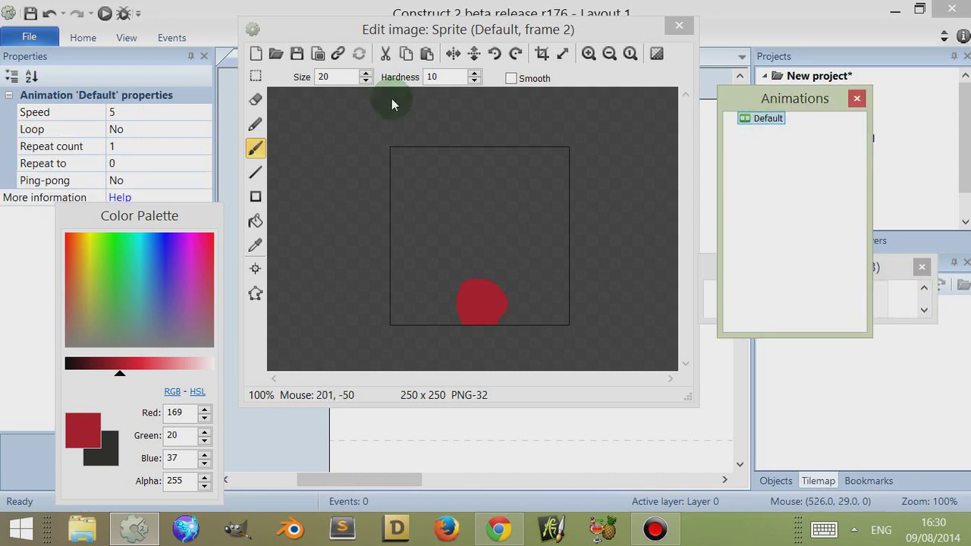
{"action": "left_click", "coordinate": [135, 114]}
{"action": "left_click_drag", "start_coordinate": [152, 210], "coordinate": [430, 89]}
{"action": "left_click_drag", "start_coordinate": [875, 267], "coordinate": [759, 330]}
{"action": "left_click_drag", "start_coordinate": [315, 110], "coordinate": [104, 132]}
Rename Default to AniOne and make the animation frames panel taller
{"action": "left_click", "coordinate": [768, 123]}
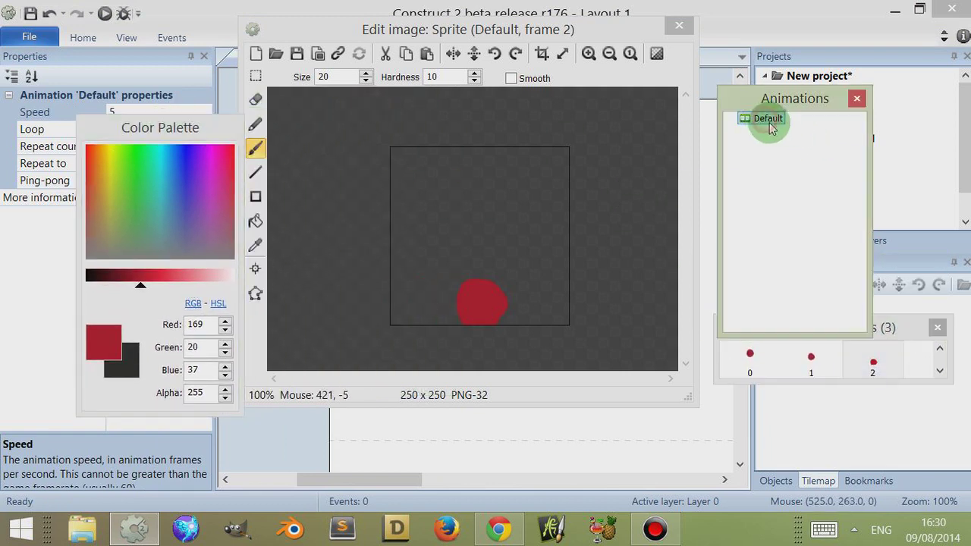
{"action": "left_click", "coordinate": [884, 322]}
{"action": "left_click", "coordinate": [766, 121]}
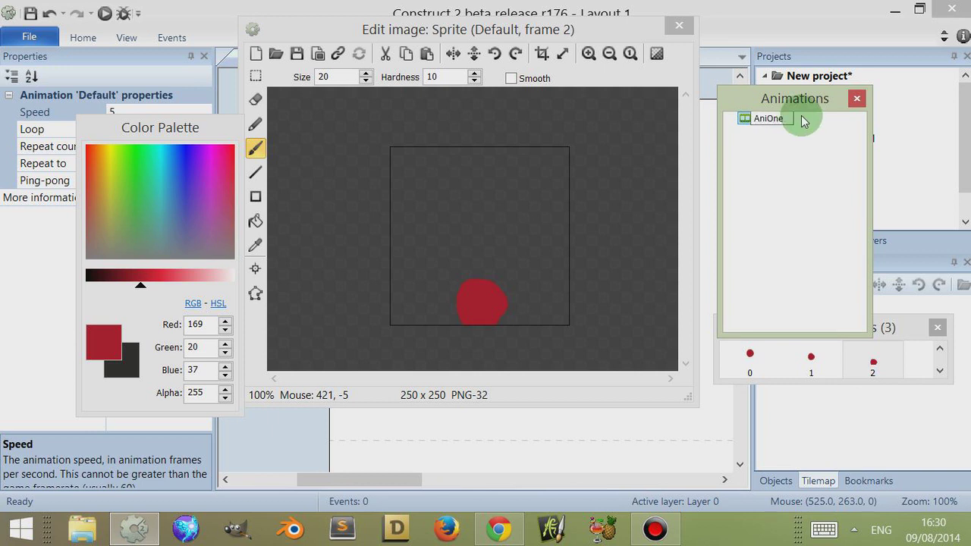
{"action": "left_click", "coordinate": [783, 217]}
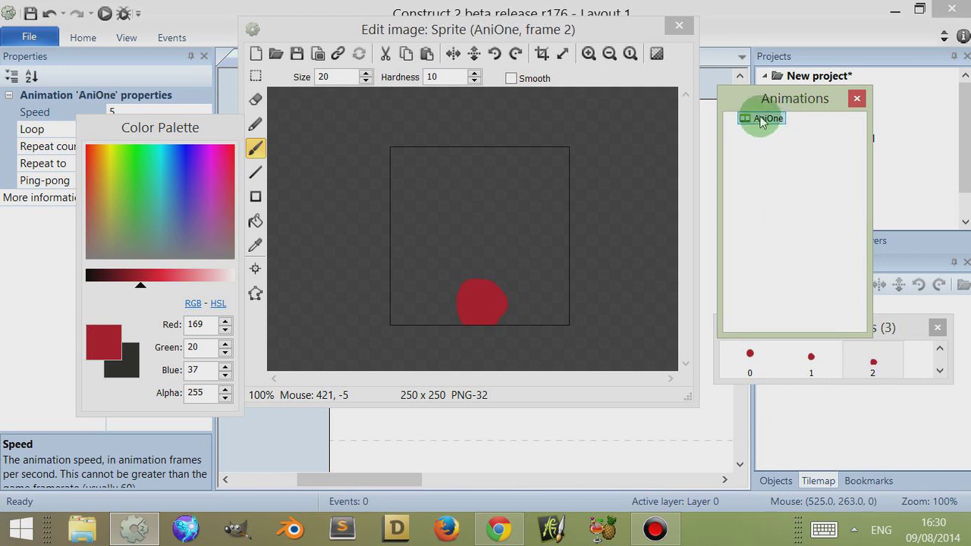
{"action": "left_click", "coordinate": [894, 339]}
{"action": "left_click_drag", "start_coordinate": [788, 382], "coordinate": [794, 437]}
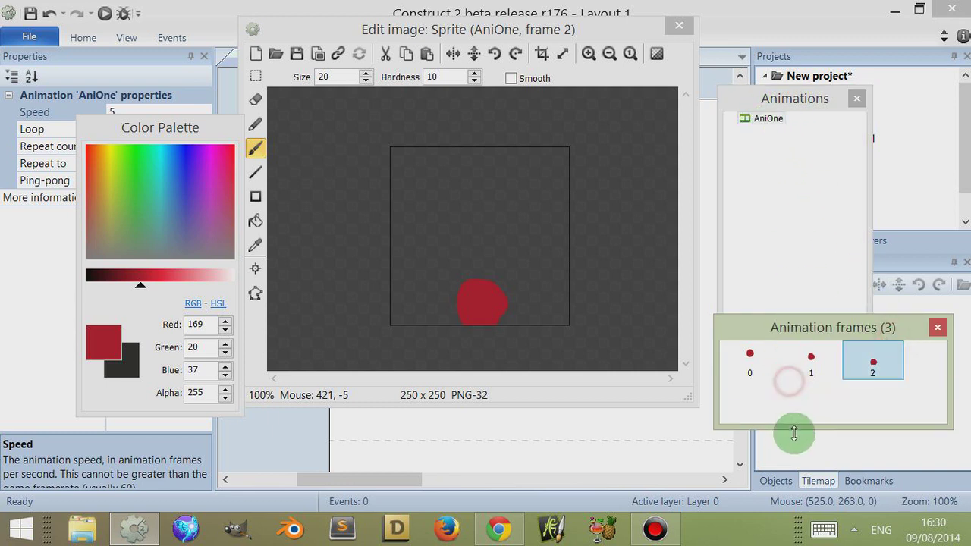
{"action": "left_click", "coordinate": [764, 118]}
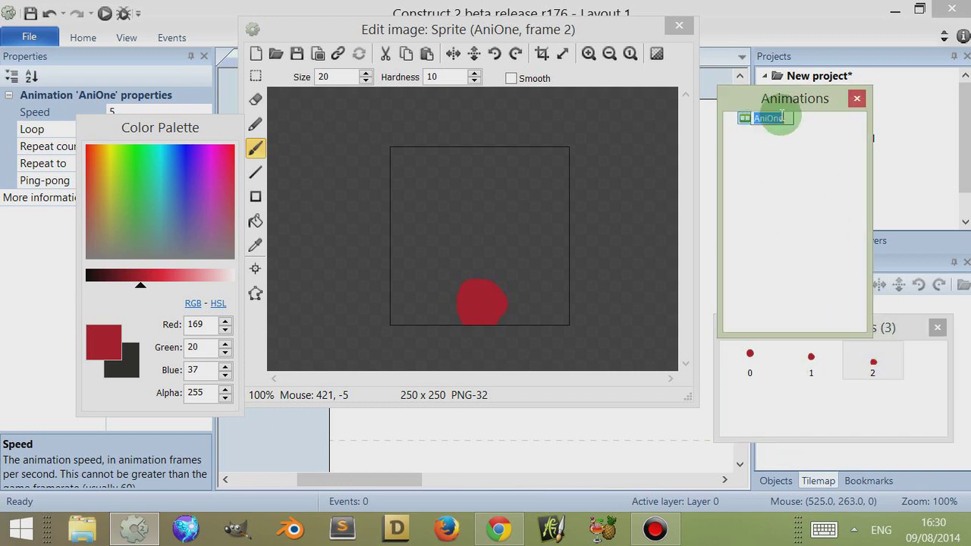
Add an animation named AniTwo with one blank frame beside AniOne
{"action": "right_click", "coordinate": [765, 154]}
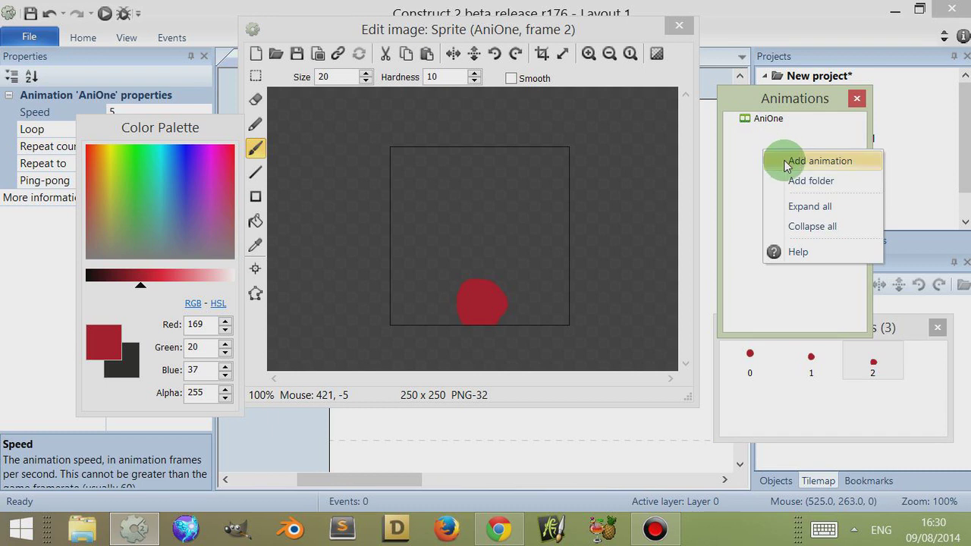
{"action": "left_click", "coordinate": [802, 163]}
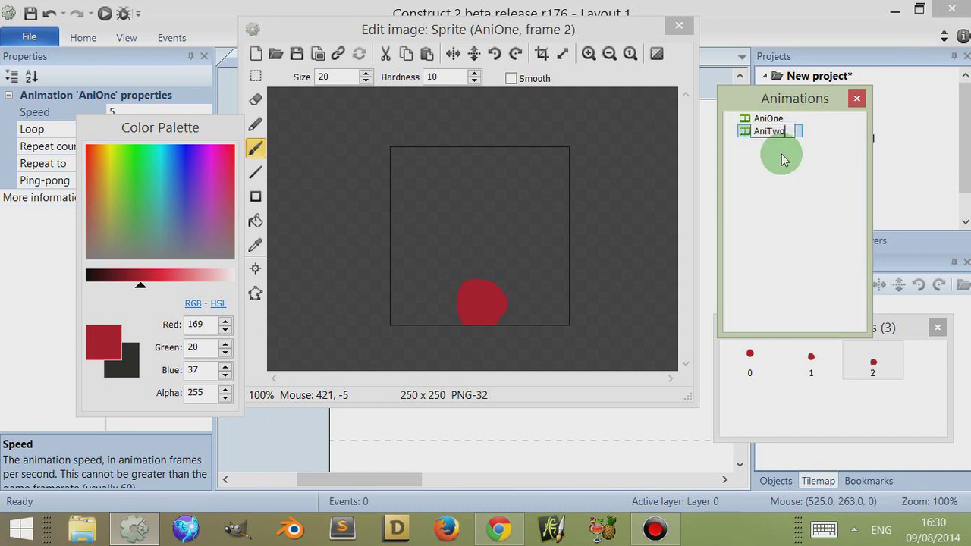
{"action": "type", "text": "AniTwo"}
{"action": "left_click", "coordinate": [791, 251]}
{"action": "left_click", "coordinate": [769, 132]}
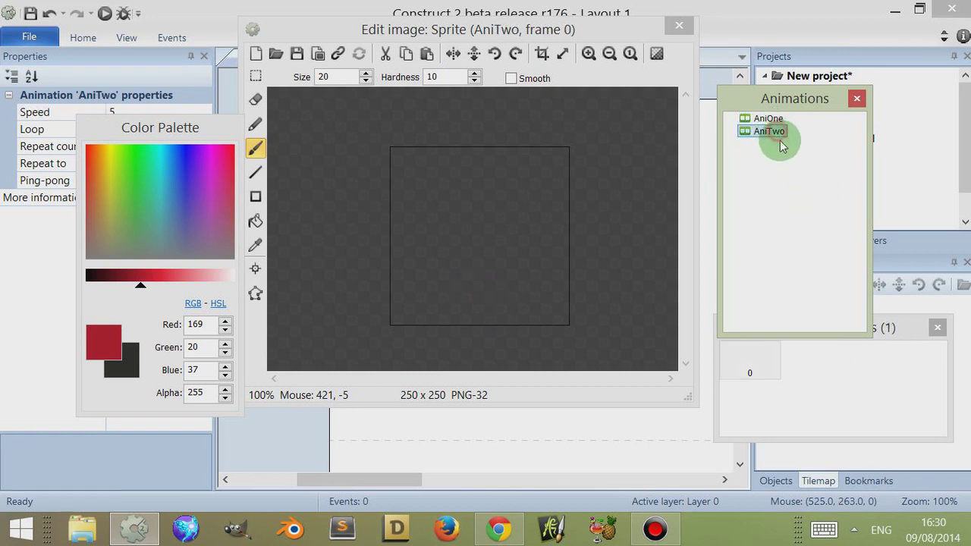
{"action": "left_click", "coordinate": [764, 377]}
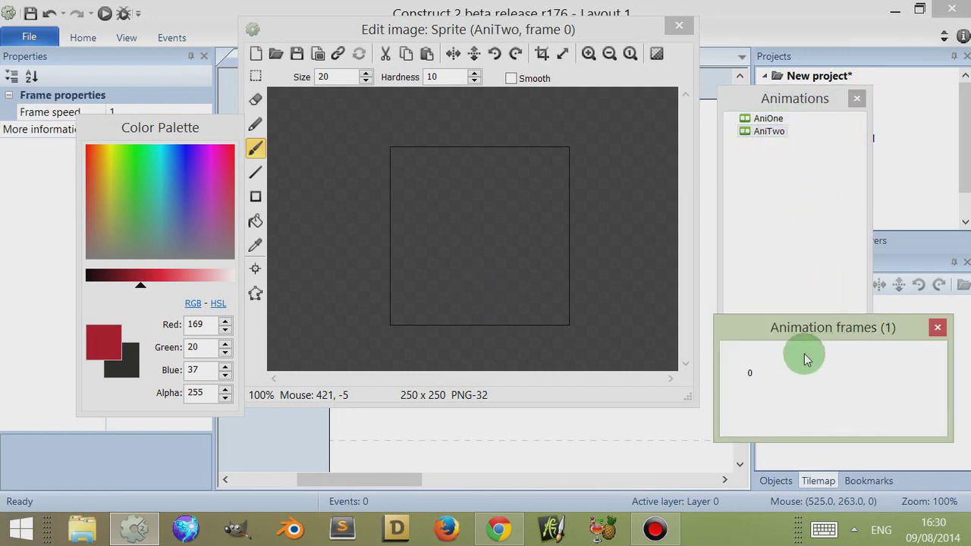
{"action": "left_click", "coordinate": [768, 119]}
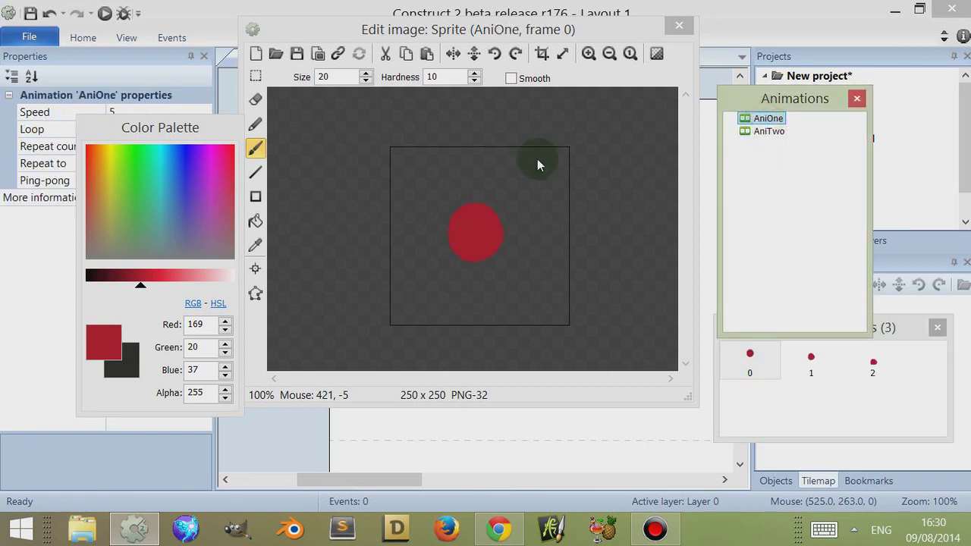
{"action": "left_click_drag", "start_coordinate": [206, 126], "coordinate": [218, 308]}
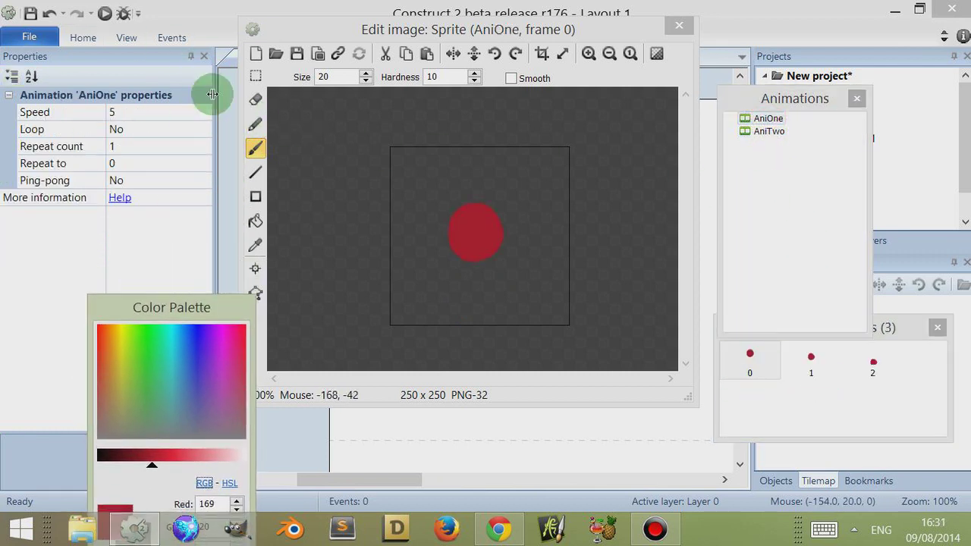
{"action": "left_click", "coordinate": [773, 134]}
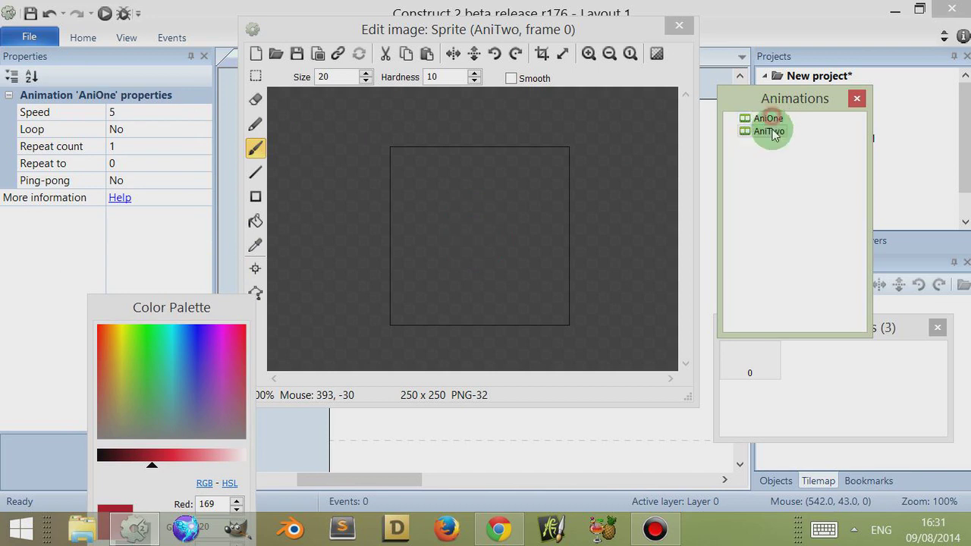
Set AniOne's Speed to 3 and check its three frames
{"action": "left_click", "coordinate": [773, 134]}
{"action": "left_click", "coordinate": [766, 121]}
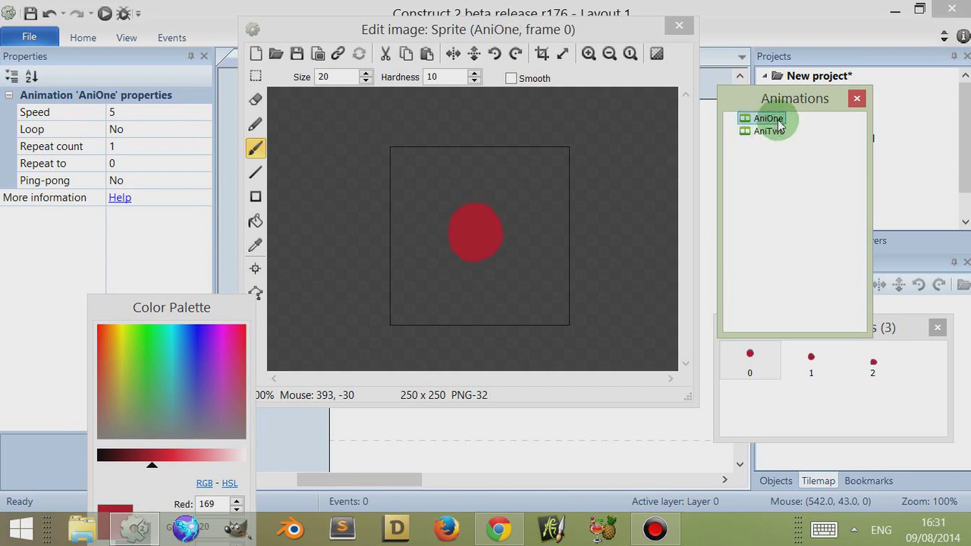
{"action": "left_click", "coordinate": [65, 119]}
{"action": "left_click_drag", "start_coordinate": [135, 306], "coordinate": [276, 250]}
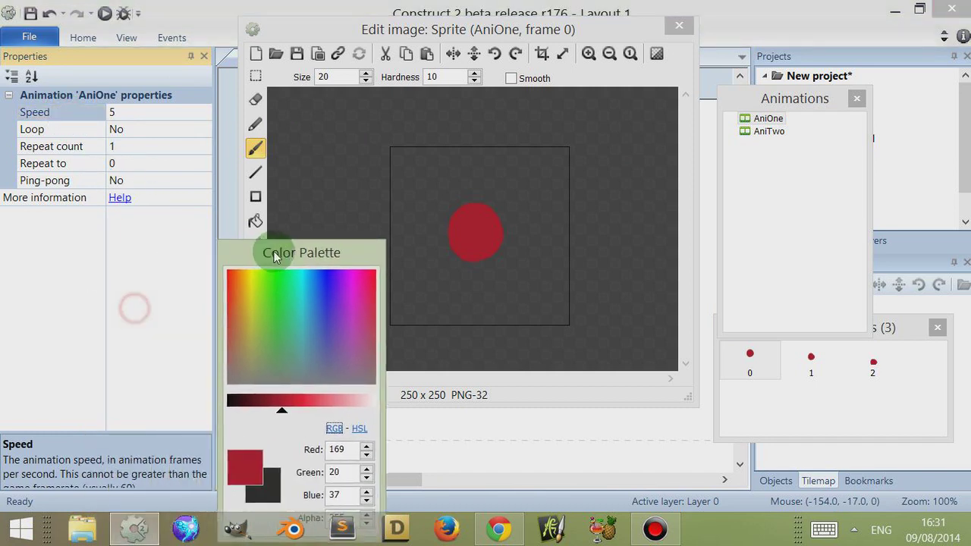
{"action": "left_click_drag", "start_coordinate": [151, 433], "coordinate": [147, 349]}
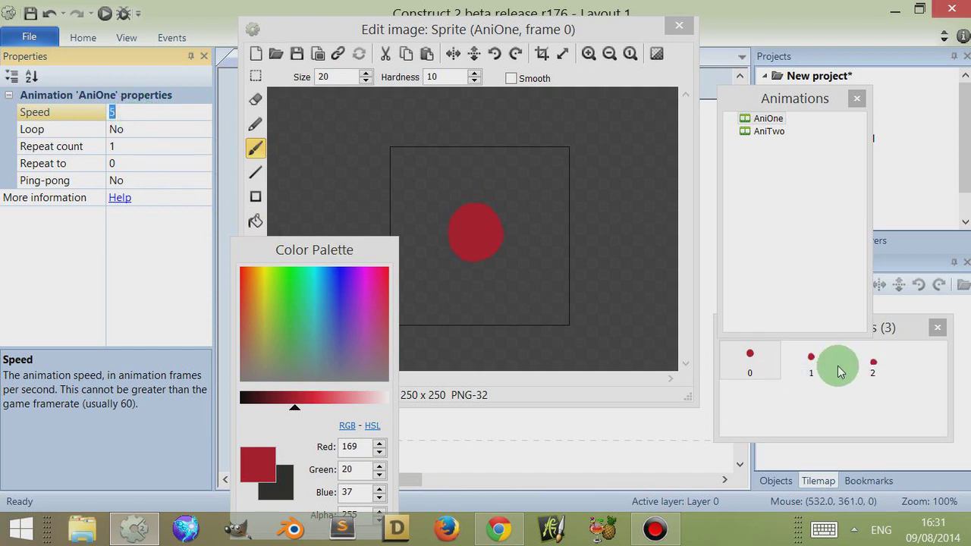
{"action": "type", "text": "3"}
{"action": "left_click", "coordinate": [749, 365]}
{"action": "left_click", "coordinate": [811, 365]}
{"action": "left_click", "coordinate": [873, 365]}
{"action": "left_click", "coordinate": [750, 360]}
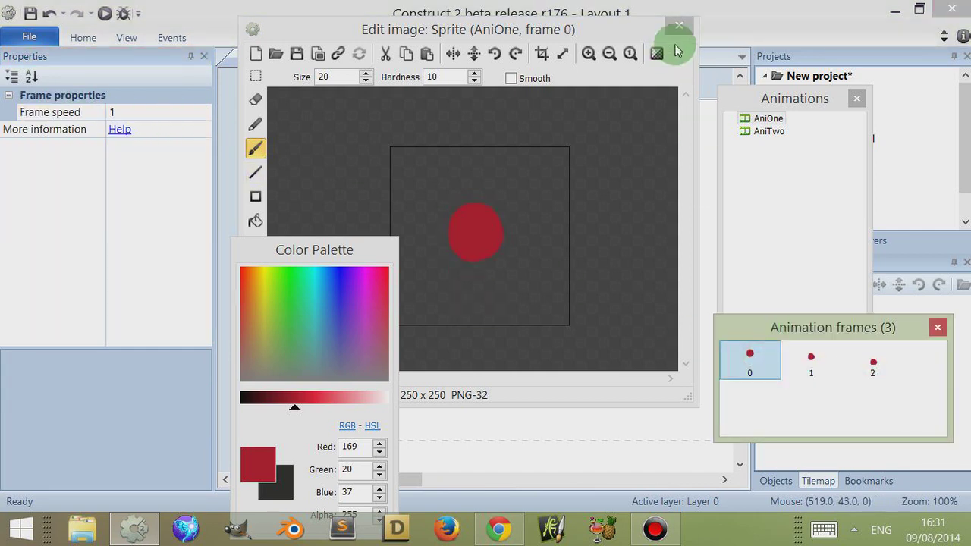
{"action": "left_click", "coordinate": [767, 118]}
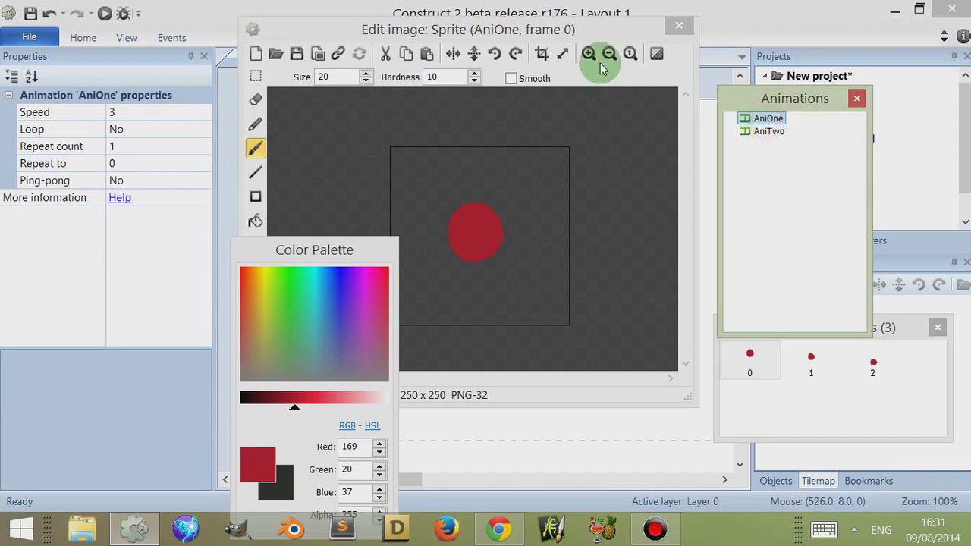
Close the image editor, move the sprite up-left, and preview the layout in the browser
{"action": "left_click", "coordinate": [679, 29]}
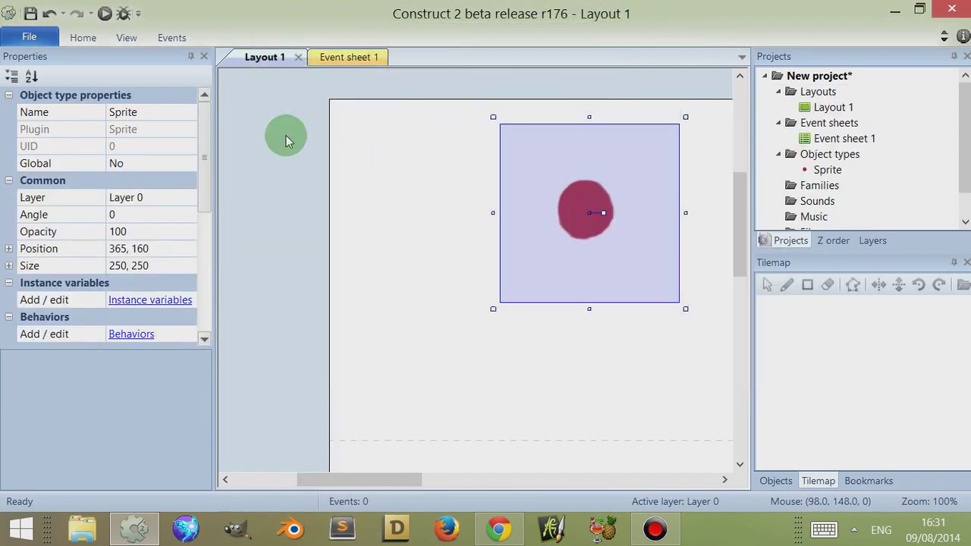
{"action": "left_click_drag", "start_coordinate": [585, 202], "coordinate": [413, 185]}
{"action": "left_click", "coordinate": [104, 13]}
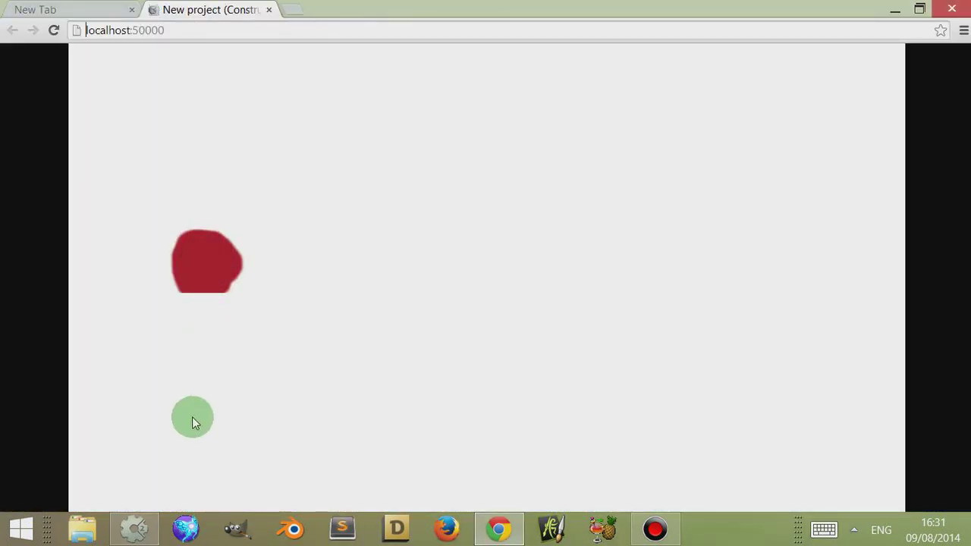
{"action": "left_click", "coordinate": [135, 529]}
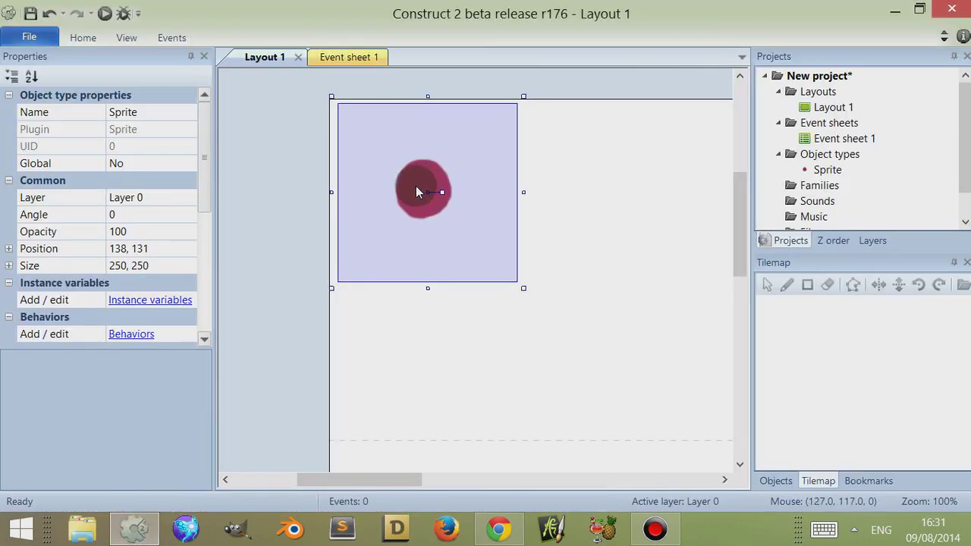
Reopen the sprite's editor and change AniOne's Loop setting
{"action": "double_click", "coordinate": [416, 191]}
{"action": "left_click", "coordinate": [763, 150]}
{"action": "double_click", "coordinate": [768, 119]}
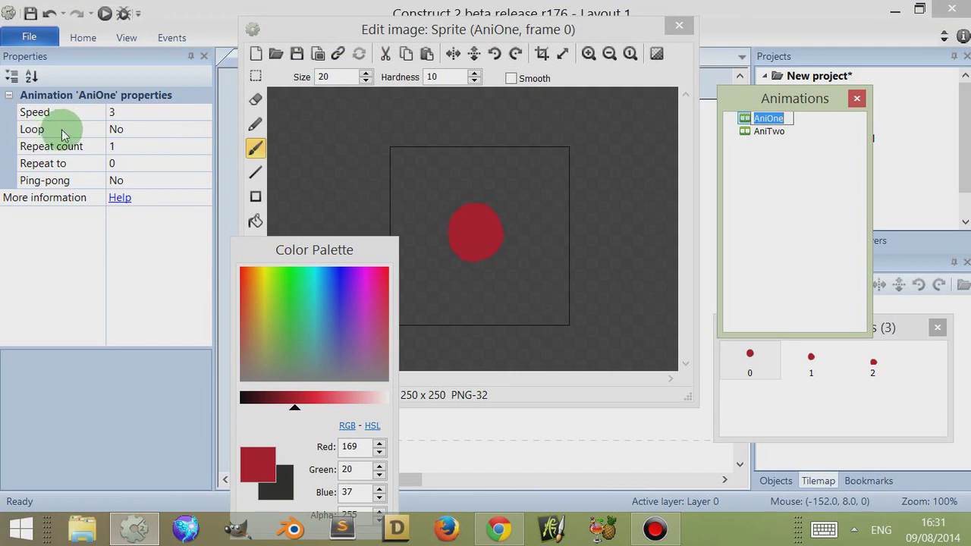
{"action": "left_click", "coordinate": [159, 130]}
{"action": "left_click", "coordinate": [169, 146]}
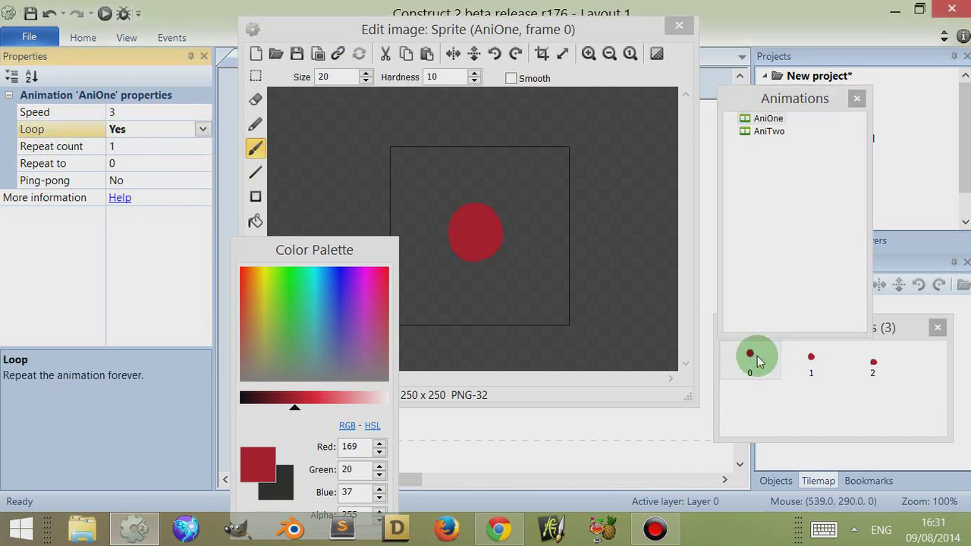
Cycle repeatedly through AniOne's frames 0, 1 and 2
{"action": "left_click", "coordinate": [750, 355]}
{"action": "left_click", "coordinate": [811, 359]}
{"action": "left_click", "coordinate": [873, 365]}
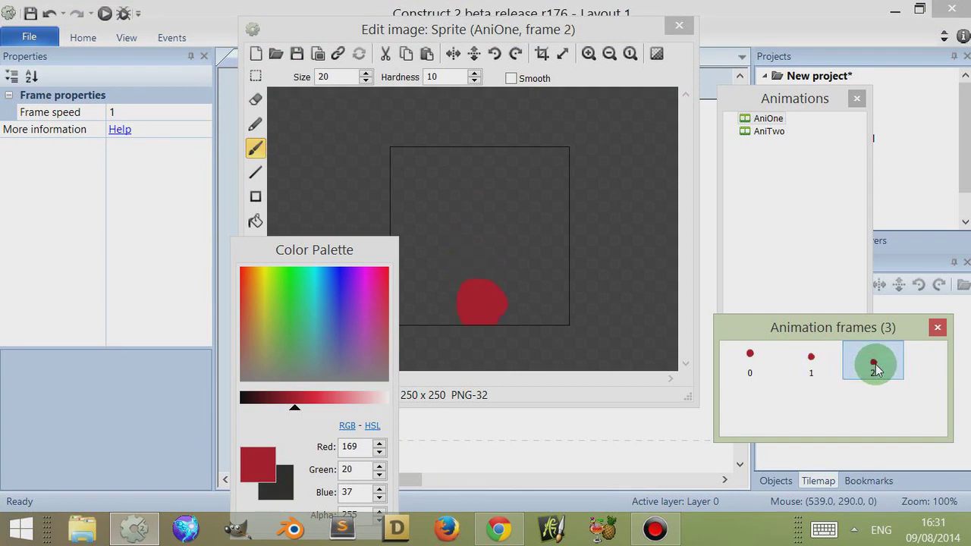
{"action": "left_click", "coordinate": [748, 360]}
{"action": "left_click", "coordinate": [812, 360]}
{"action": "left_click", "coordinate": [773, 363]}
{"action": "left_click", "coordinate": [810, 358]}
{"action": "left_click", "coordinate": [873, 359]}
{"action": "left_click", "coordinate": [751, 358]}
{"action": "left_click", "coordinate": [878, 363]}
{"action": "left_click", "coordinate": [749, 358]}
{"action": "left_click", "coordinate": [811, 359]}
{"action": "left_click", "coordinate": [873, 363]}
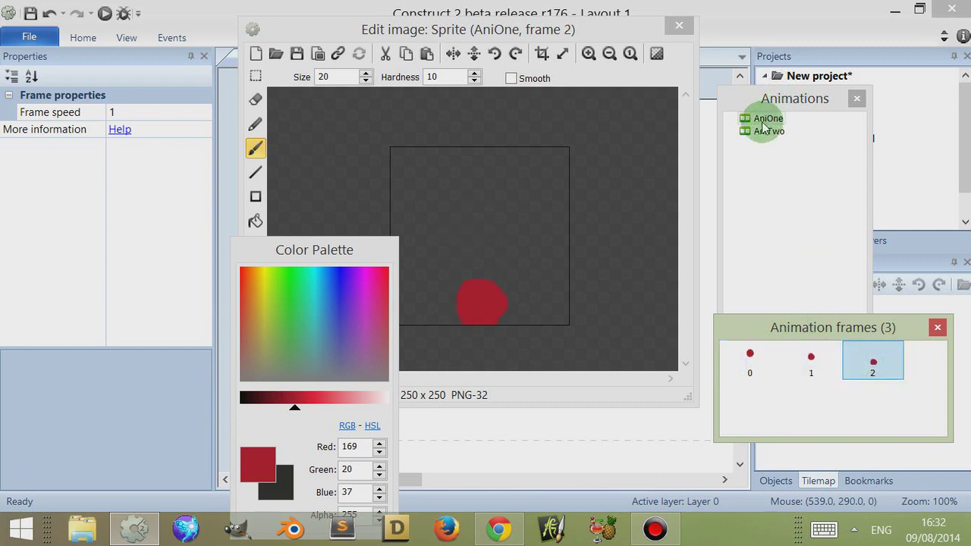
Review AniOne's Repeat count and Repeat to settings, then step through its frames again
{"action": "left_click", "coordinate": [764, 121]}
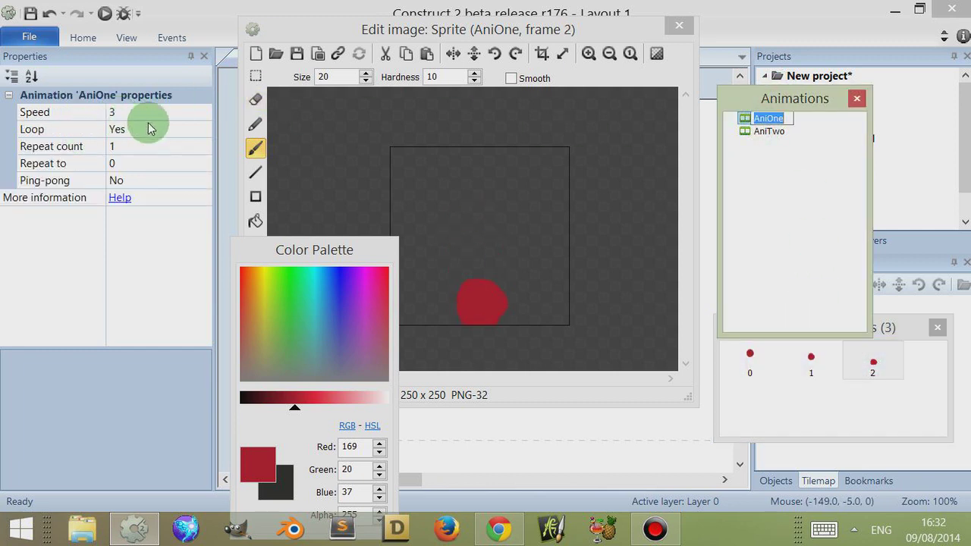
{"action": "left_click", "coordinate": [101, 150]}
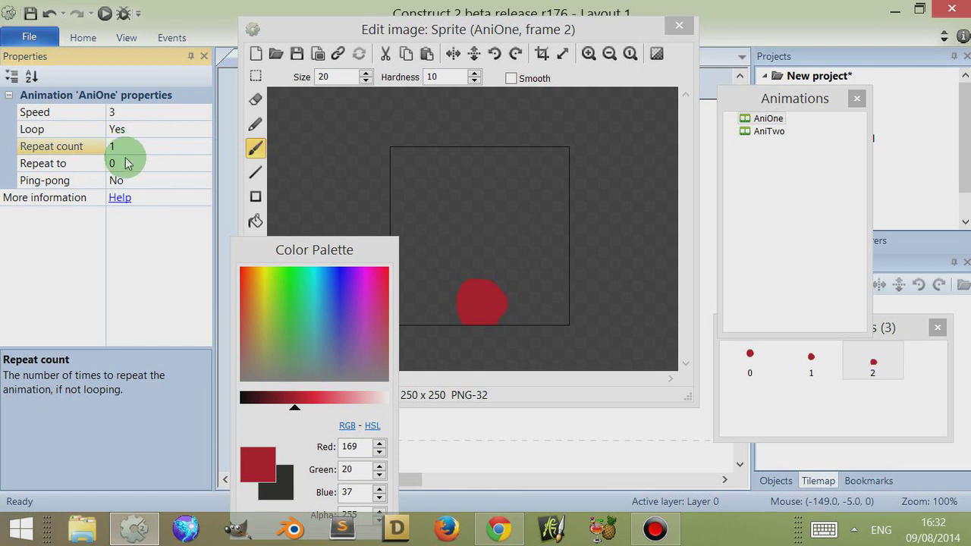
{"action": "left_click", "coordinate": [129, 165]}
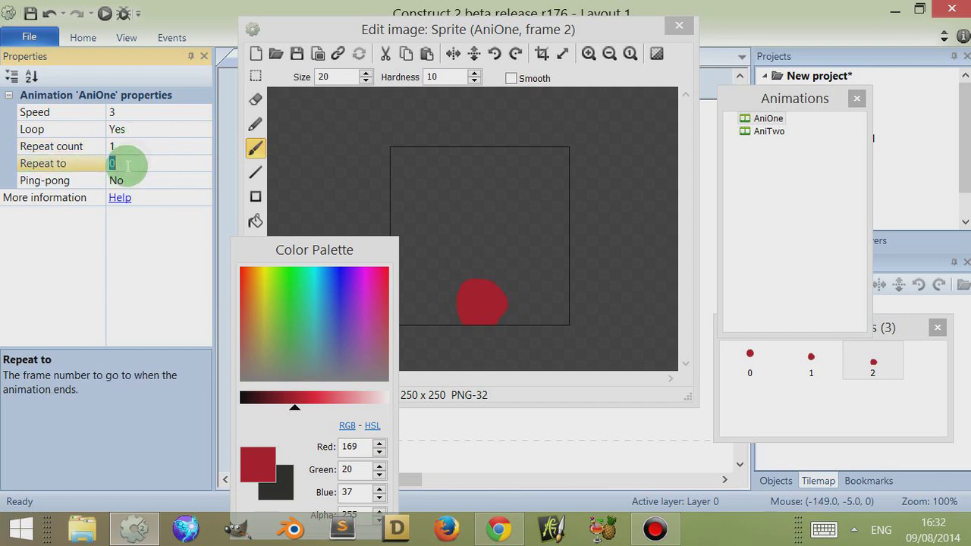
{"action": "left_click", "coordinate": [754, 366]}
{"action": "left_click", "coordinate": [808, 364]}
{"action": "left_click", "coordinate": [883, 369]}
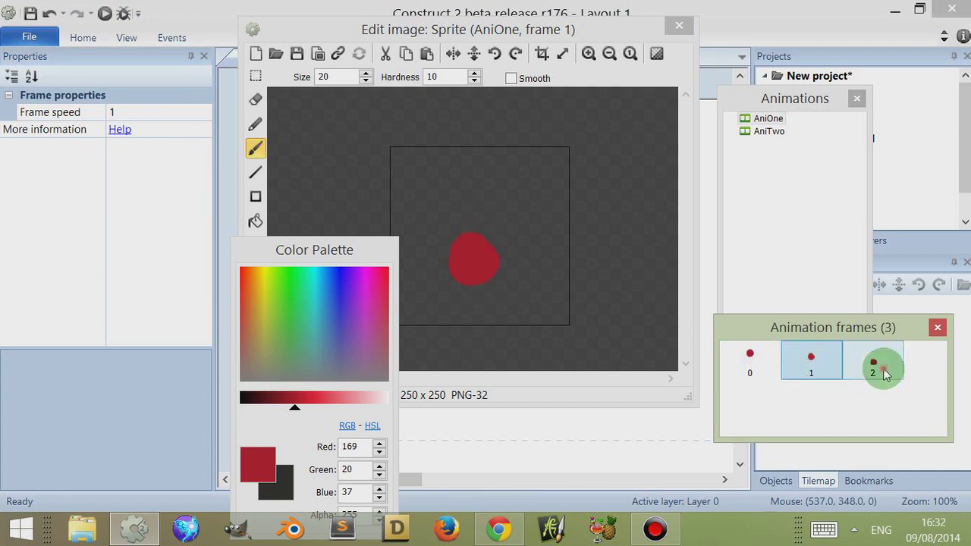
{"action": "left_click", "coordinate": [835, 368]}
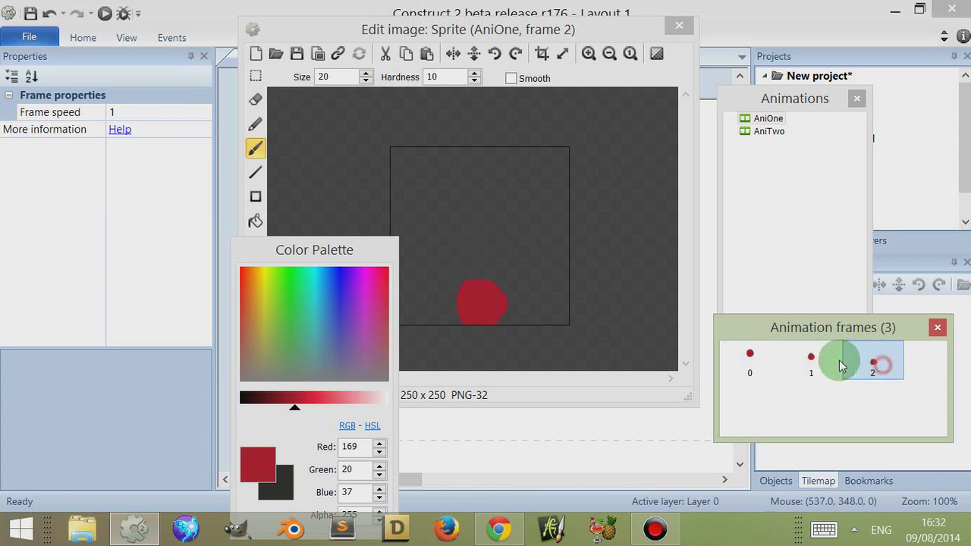
{"action": "left_click", "coordinate": [875, 368]}
{"action": "left_click", "coordinate": [772, 361]}
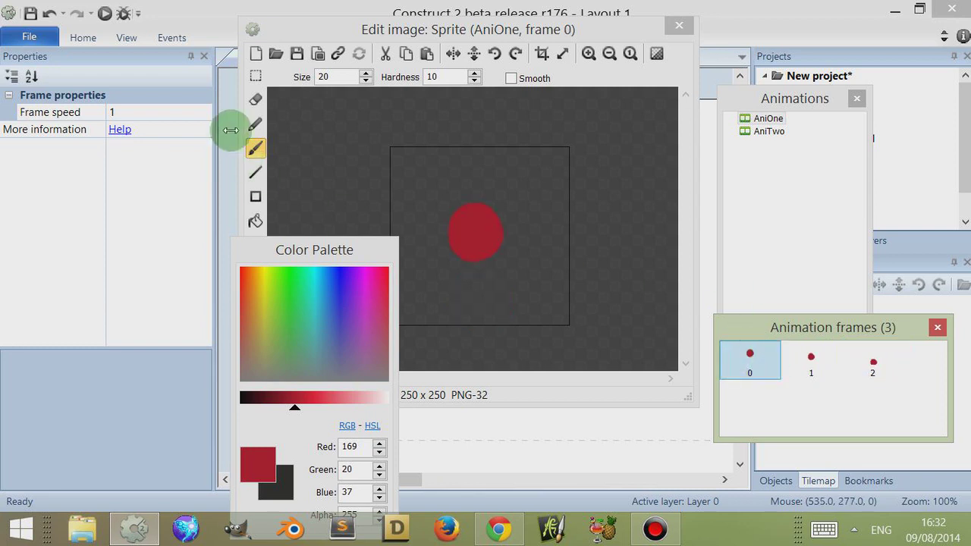
Set AniOne's Repeat count to 2 and Loop to No, then close the image editor
{"action": "left_click", "coordinate": [769, 118]}
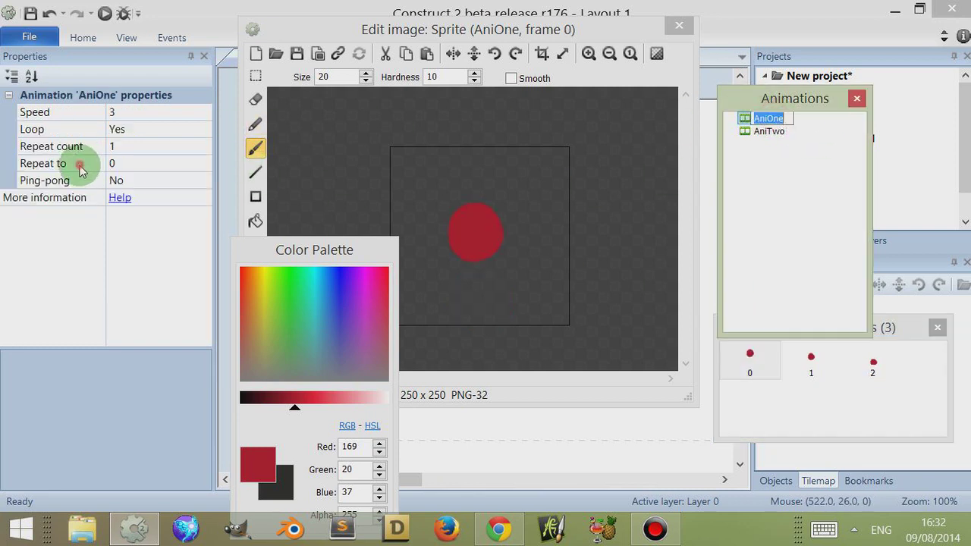
{"action": "left_click", "coordinate": [82, 164]}
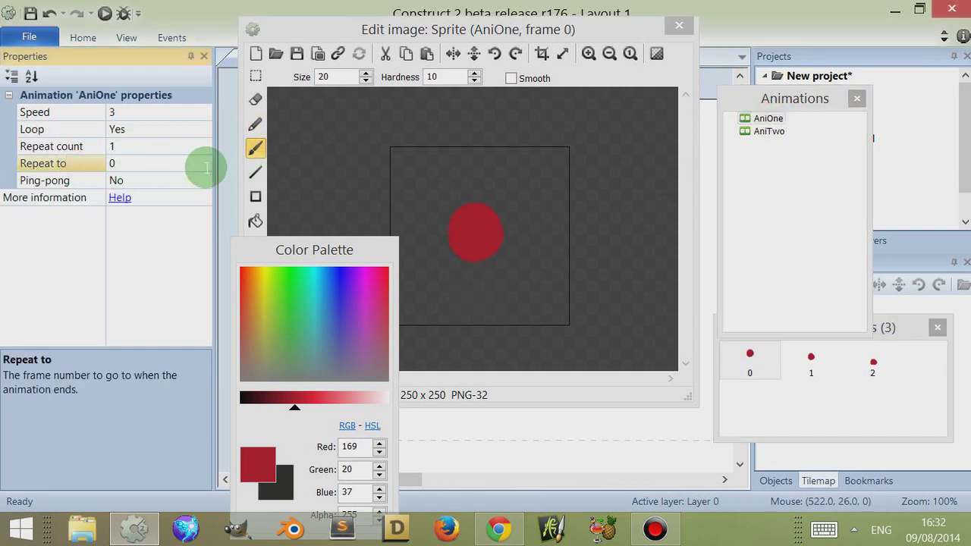
{"action": "left_click", "coordinate": [91, 149]}
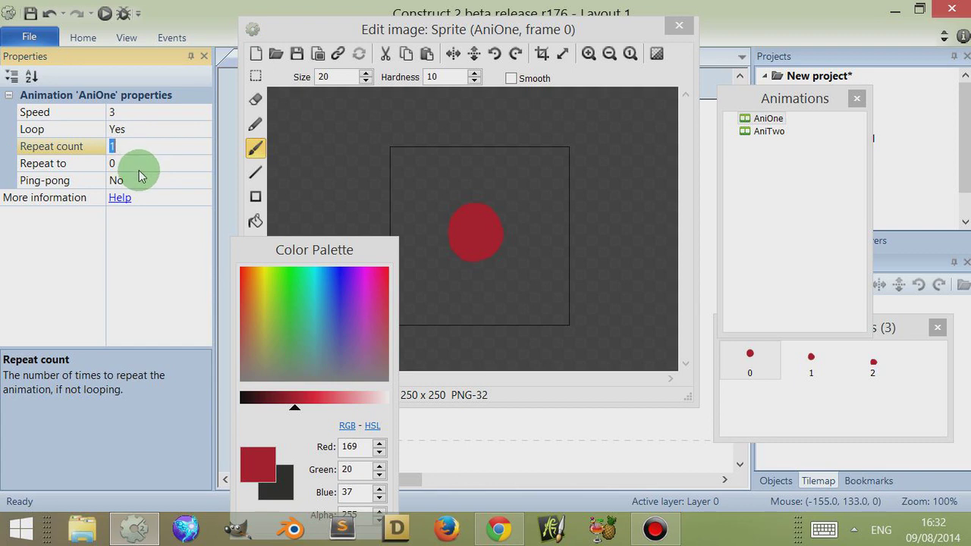
{"action": "type", "text": "2"}
{"action": "left_click", "coordinate": [182, 130]}
{"action": "left_click", "coordinate": [203, 129]}
{"action": "left_click", "coordinate": [162, 152]}
{"action": "left_click", "coordinate": [677, 30]}
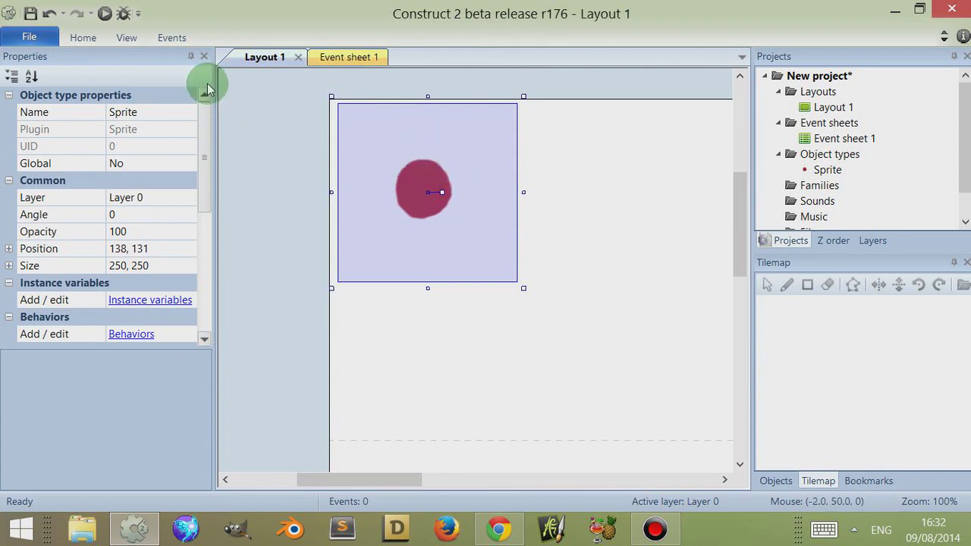
Preview the layout, then set AniOne's Loop back to Yes and close the editor
{"action": "left_click", "coordinate": [103, 13]}
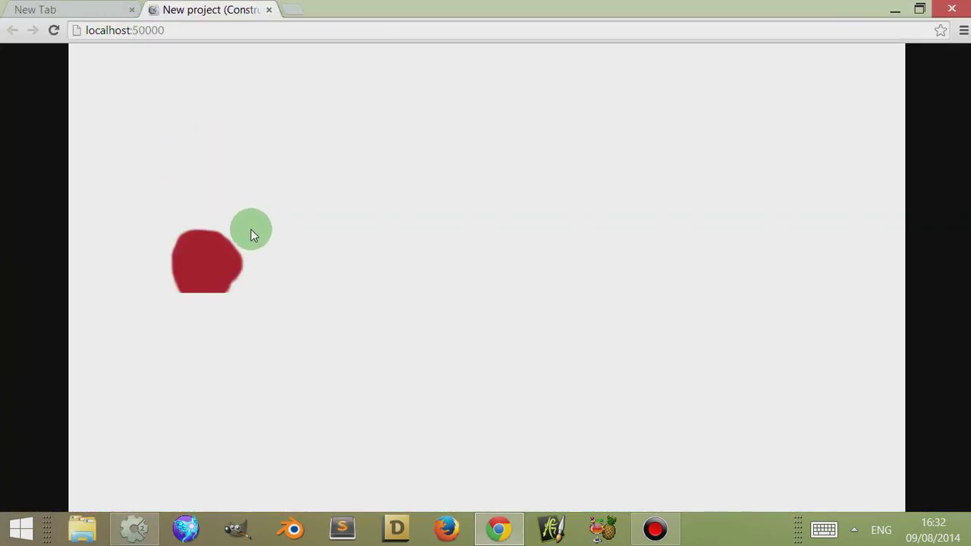
{"action": "left_click", "coordinate": [151, 522]}
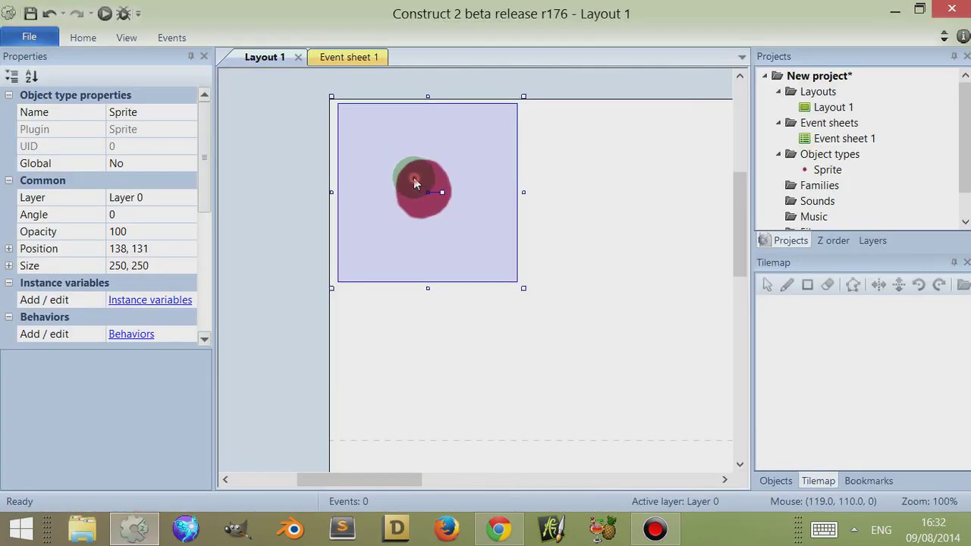
{"action": "double_click", "coordinate": [416, 180]}
{"action": "left_click", "coordinate": [133, 146]}
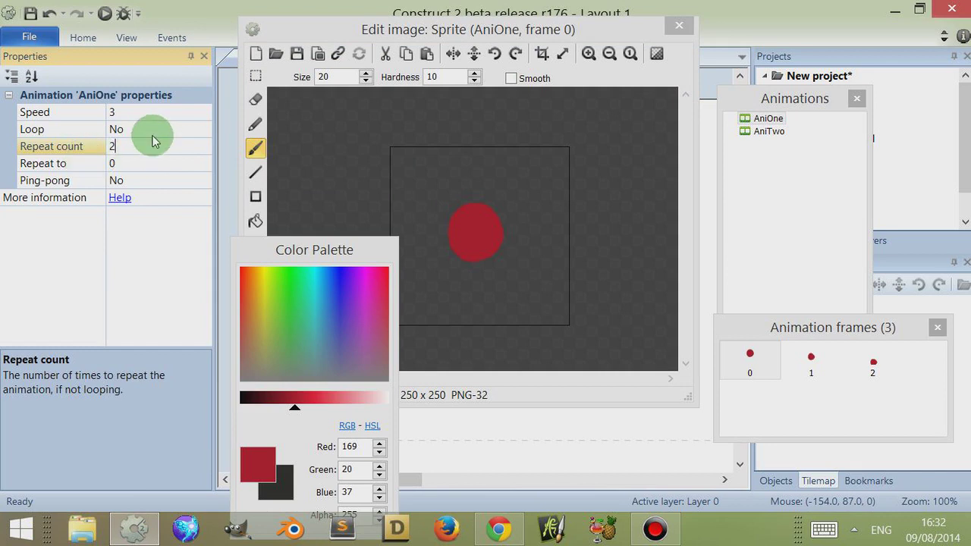
{"action": "left_click", "coordinate": [153, 132]}
{"action": "left_click", "coordinate": [163, 148]}
{"action": "left_click", "coordinate": [678, 27]}
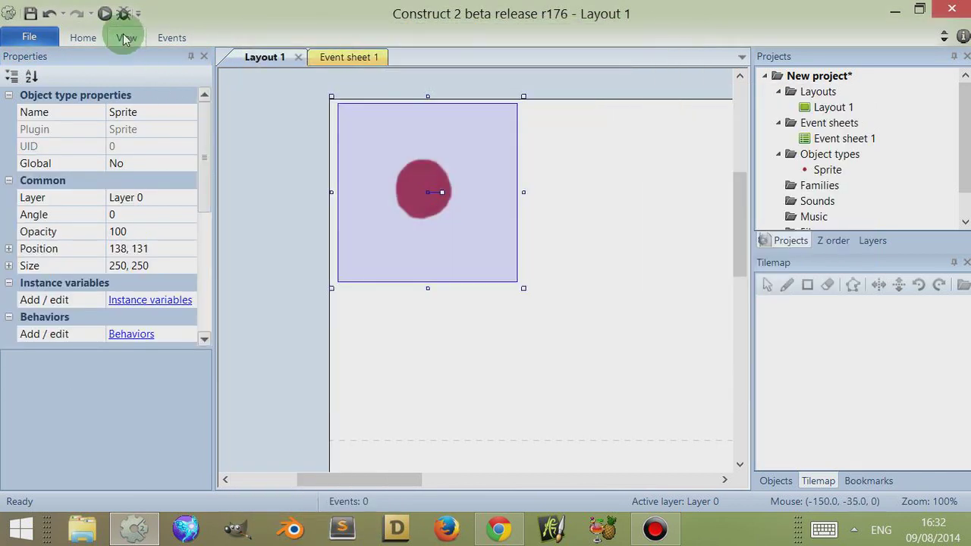
Preview the layout again and nudge the sprite to 131, 134
{"action": "left_click", "coordinate": [104, 13]}
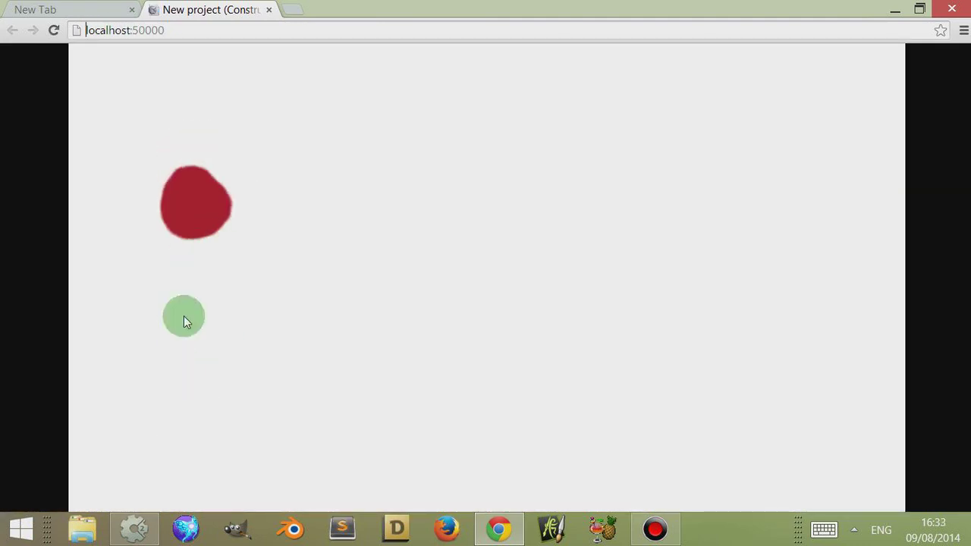
{"action": "left_click", "coordinate": [136, 529]}
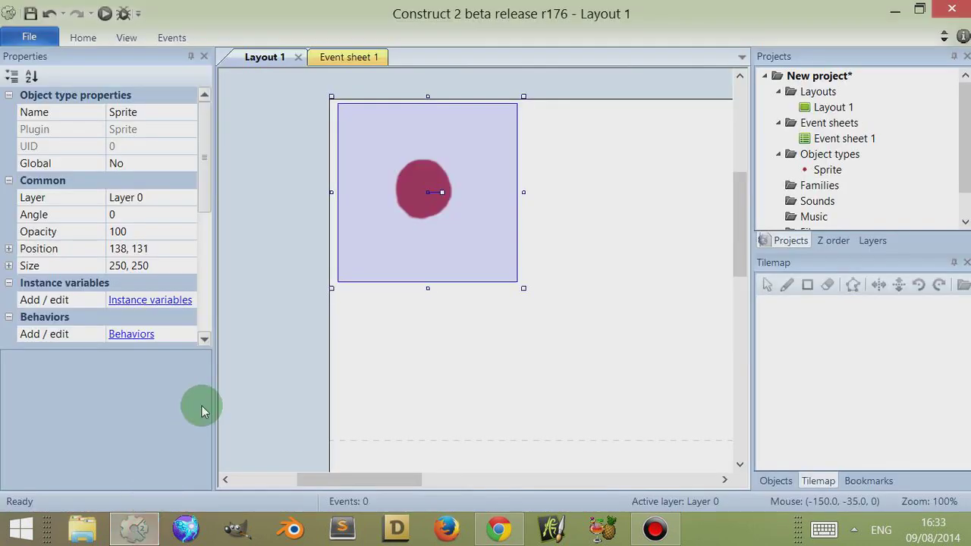
{"action": "double_click", "coordinate": [413, 182]}
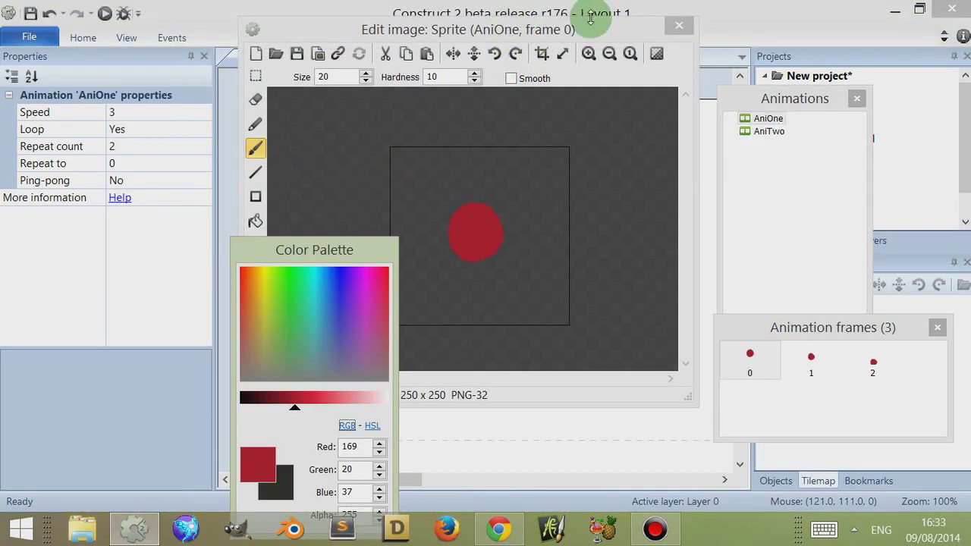
{"action": "left_click", "coordinate": [679, 25]}
{"action": "mouse_move", "coordinate": [414, 170]}
{"action": "left_mouse_down"}
{"action": "mouse_move", "coordinate": [464, 168]}
{"action": "mouse_move", "coordinate": [412, 184]}
{"action": "left_mouse_up"}
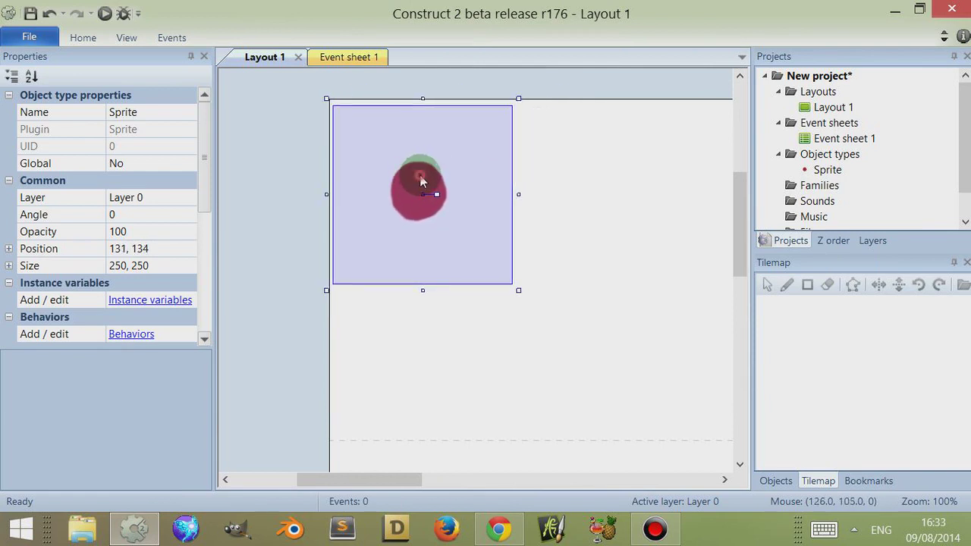
Set AniOne's Ping-pong property to Yes in the sprite's image editor
{"action": "double_click", "coordinate": [408, 192]}
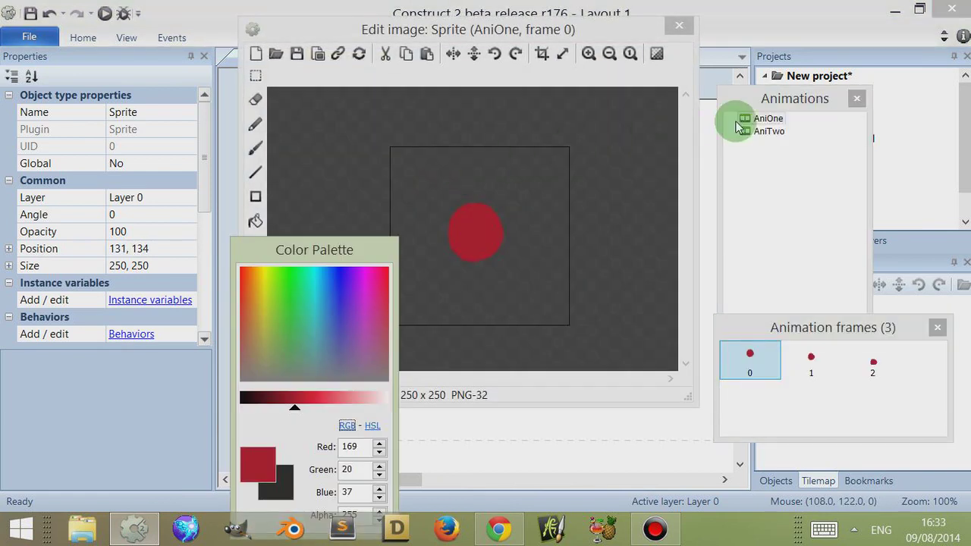
{"action": "left_click", "coordinate": [757, 120]}
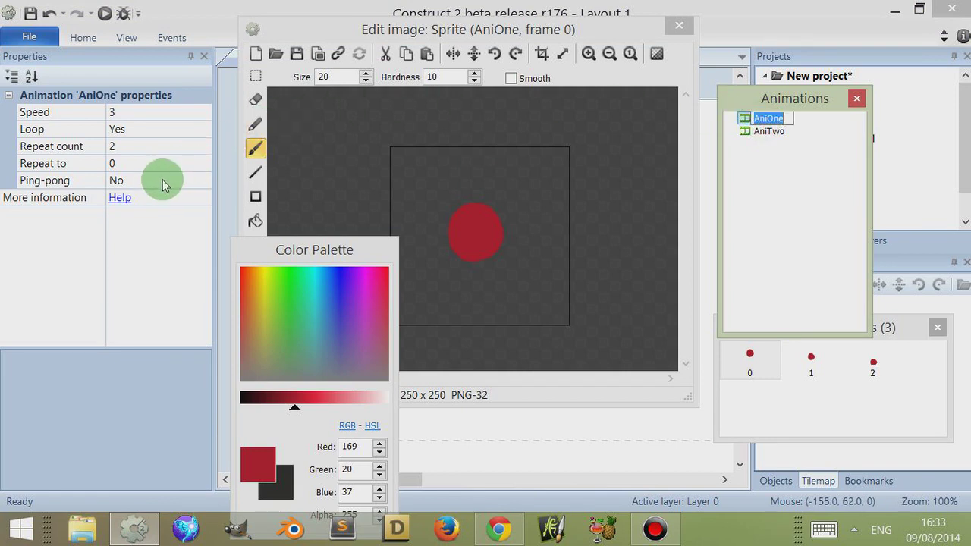
{"action": "left_click", "coordinate": [152, 180]}
{"action": "left_click", "coordinate": [201, 182]}
{"action": "left_click", "coordinate": [156, 199]}
Click through AniOne's frames 0–2, then close the image editor and preview the layout
{"action": "left_click", "coordinate": [776, 369]}
{"action": "left_click", "coordinate": [812, 361]}
{"action": "left_click", "coordinate": [871, 364]}
{"action": "left_click", "coordinate": [812, 361]}
{"action": "left_click", "coordinate": [765, 363]}
{"action": "left_click", "coordinate": [810, 360]}
{"action": "left_click", "coordinate": [872, 361]}
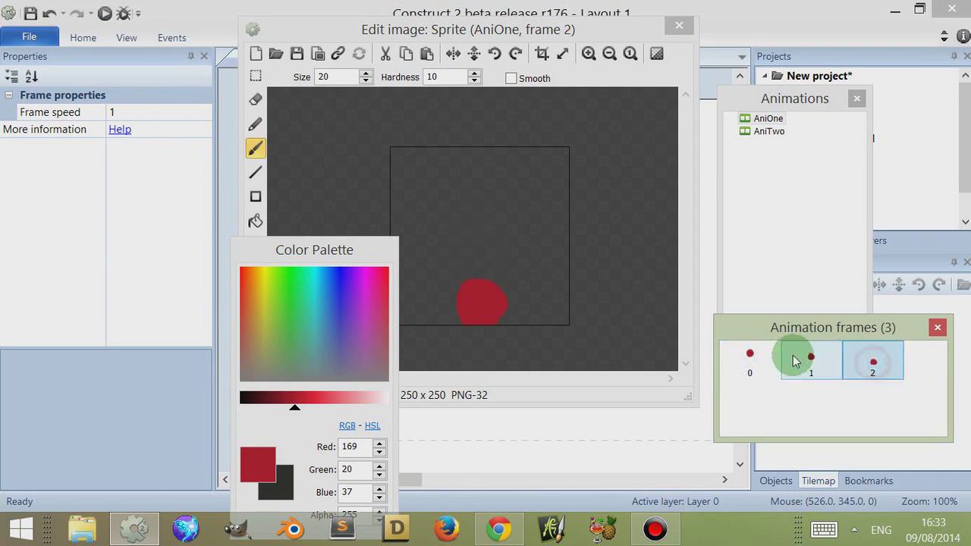
{"action": "left_click", "coordinate": [765, 364]}
{"action": "left_click", "coordinate": [874, 362]}
{"action": "left_click", "coordinate": [814, 358]}
{"action": "left_click", "coordinate": [749, 358]}
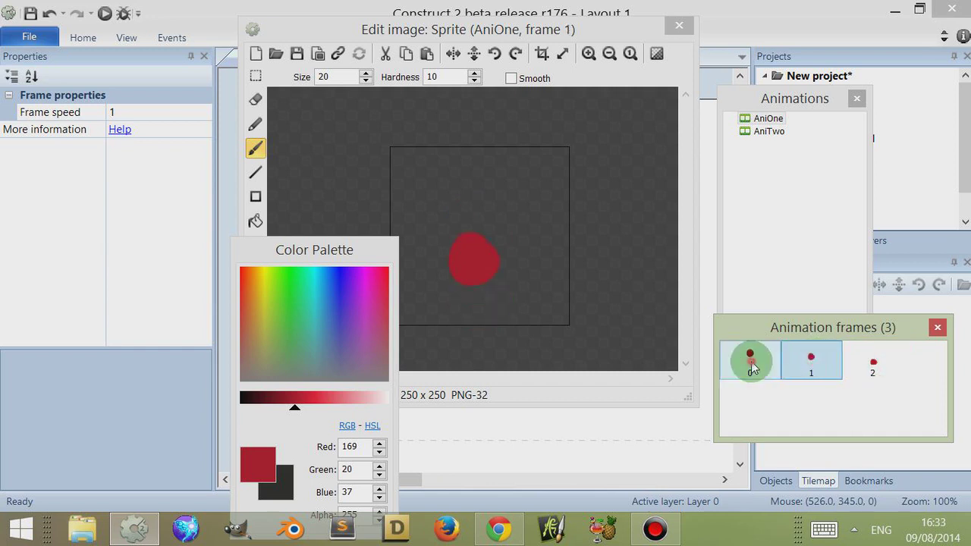
{"action": "left_click", "coordinate": [812, 361]}
{"action": "left_click", "coordinate": [875, 364]}
{"action": "left_click", "coordinate": [811, 361]}
{"action": "left_click", "coordinate": [750, 361]}
{"action": "left_click", "coordinate": [874, 363]}
{"action": "left_click", "coordinate": [812, 361]}
{"action": "left_click", "coordinate": [813, 364]}
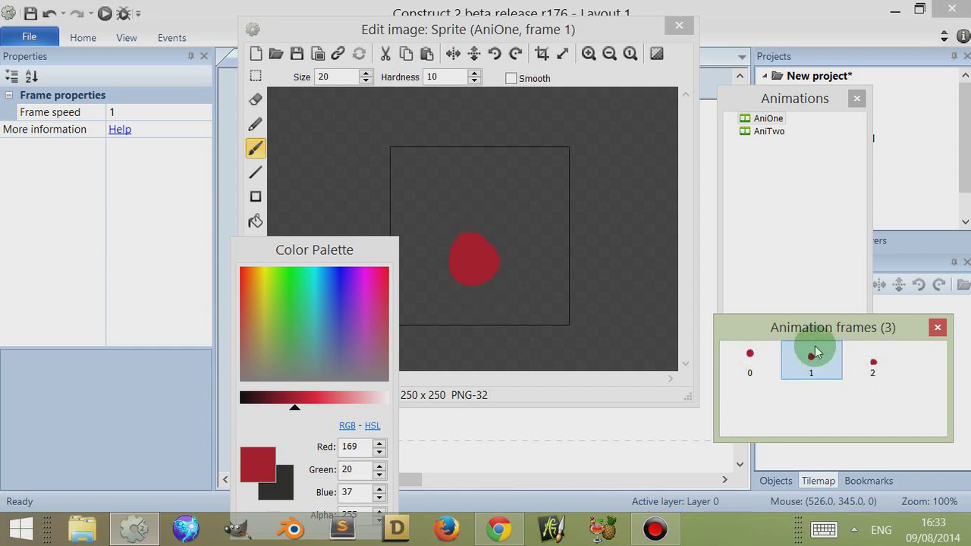
{"action": "left_click", "coordinate": [677, 26]}
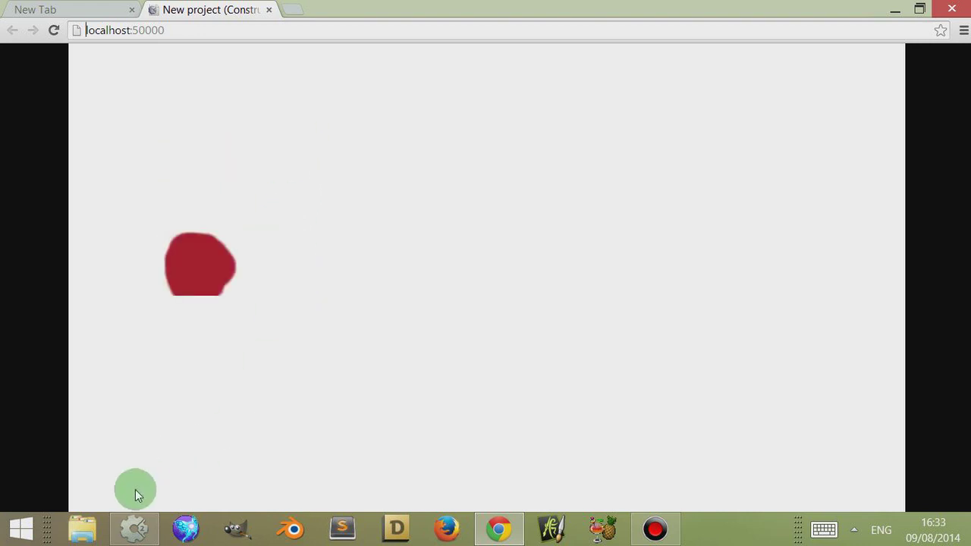
{"action": "left_click", "coordinate": [133, 529]}
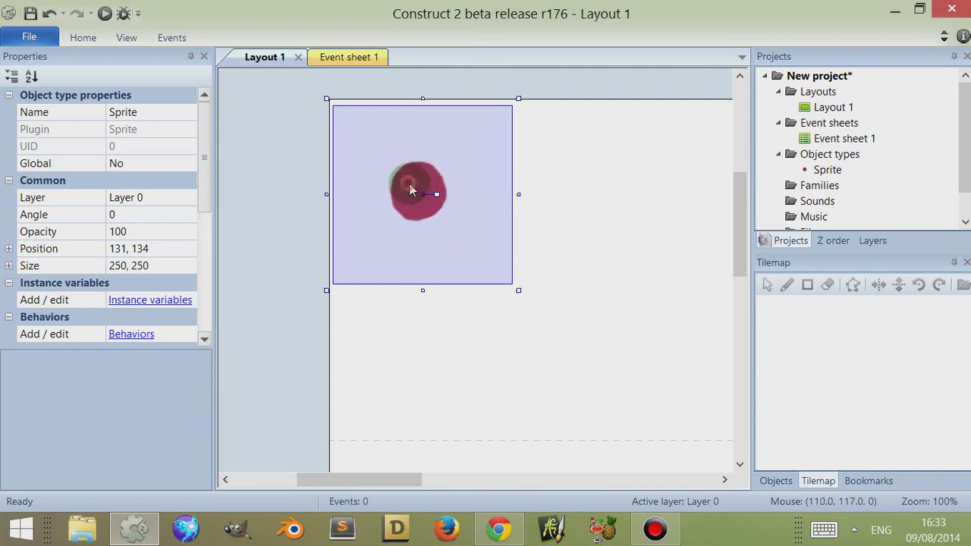
Reopen AniOne's image editor, check its Speed value, and view frames 0–2
{"action": "double_click", "coordinate": [410, 191]}
{"action": "left_click", "coordinate": [766, 118]}
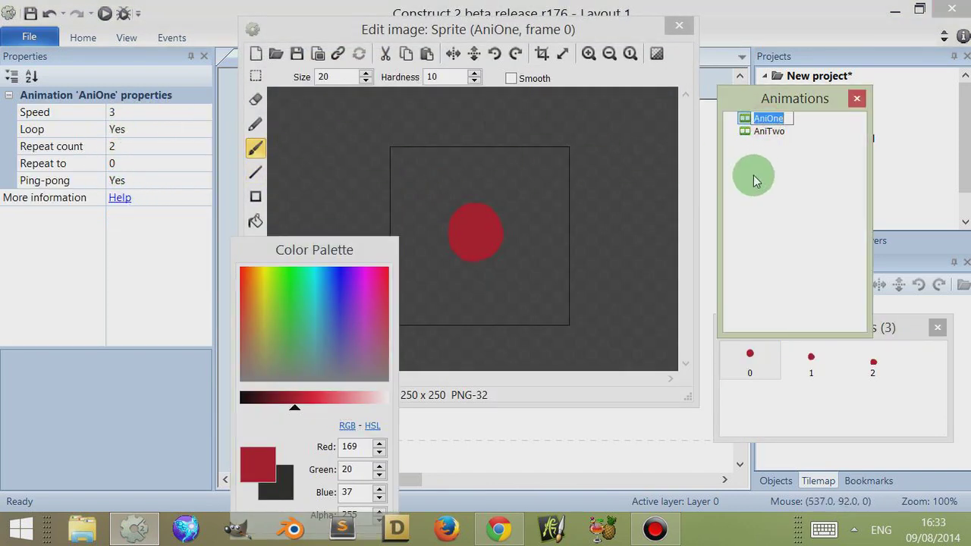
{"action": "left_click", "coordinate": [120, 112]}
{"action": "left_click", "coordinate": [795, 412]}
{"action": "left_click", "coordinate": [760, 363]}
{"action": "left_click", "coordinate": [811, 361]}
{"action": "left_click", "coordinate": [871, 363]}
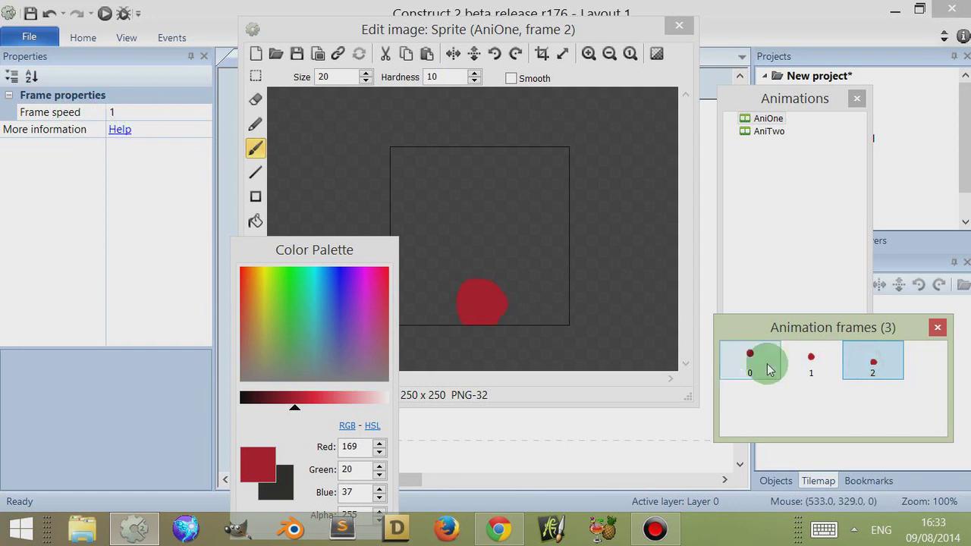
Set frame 1's Frame speed to 2
{"action": "left_click", "coordinate": [789, 355]}
{"action": "left_click", "coordinate": [114, 112]}
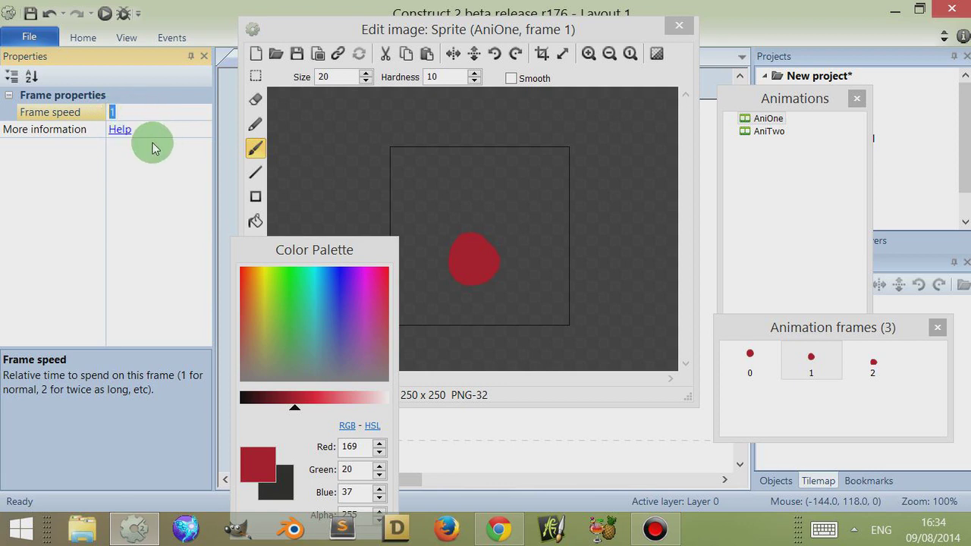
{"action": "type", "text": "2"}
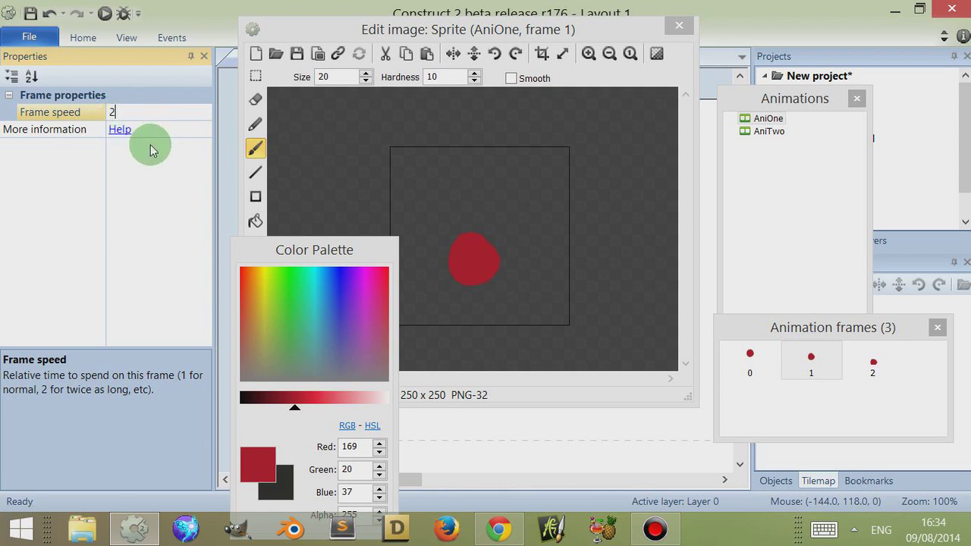
{"action": "left_click", "coordinate": [784, 399]}
{"action": "left_click", "coordinate": [814, 364]}
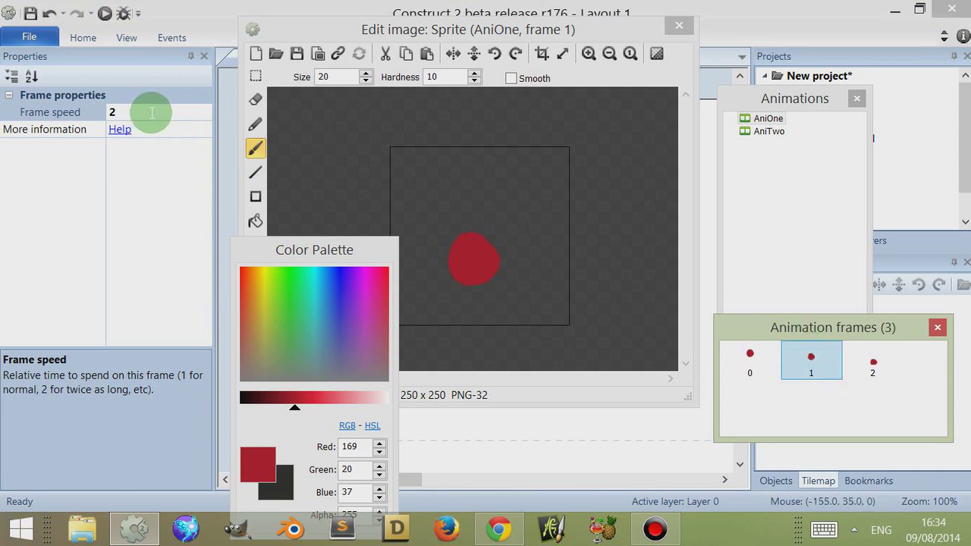
Preview the layout, then check the still-empty Event sheet 1 and return to Layout 1
{"action": "left_click", "coordinate": [679, 25]}
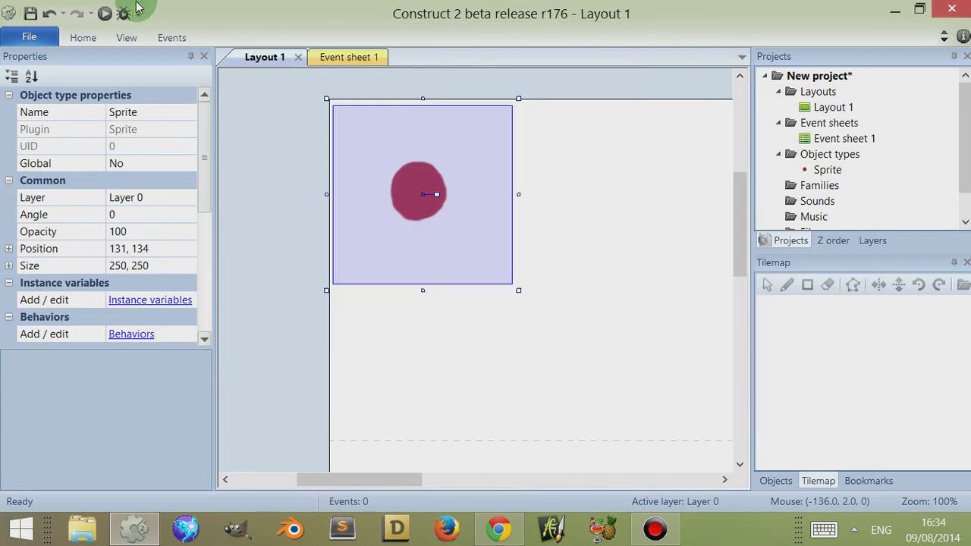
{"action": "left_click", "coordinate": [105, 13]}
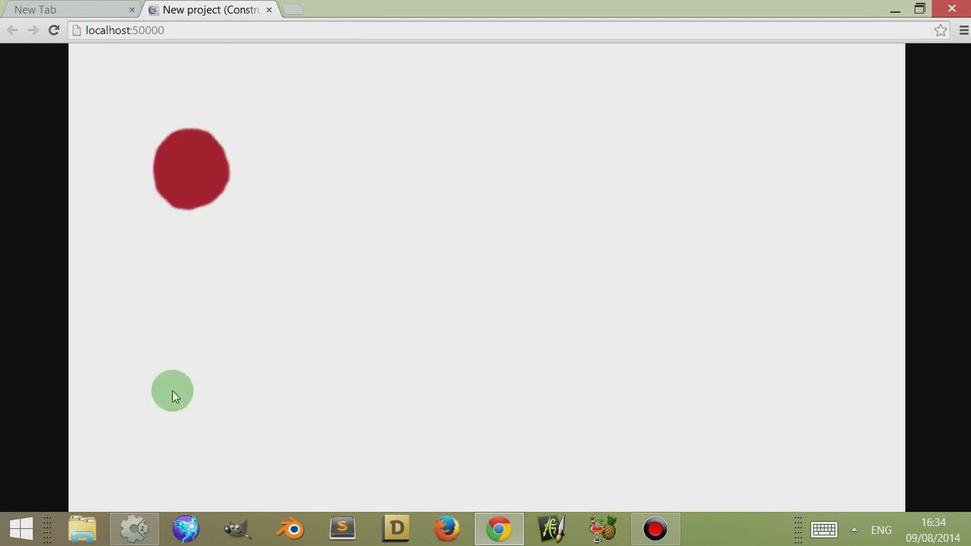
{"action": "left_click", "coordinate": [135, 529]}
{"action": "left_click", "coordinate": [345, 56]}
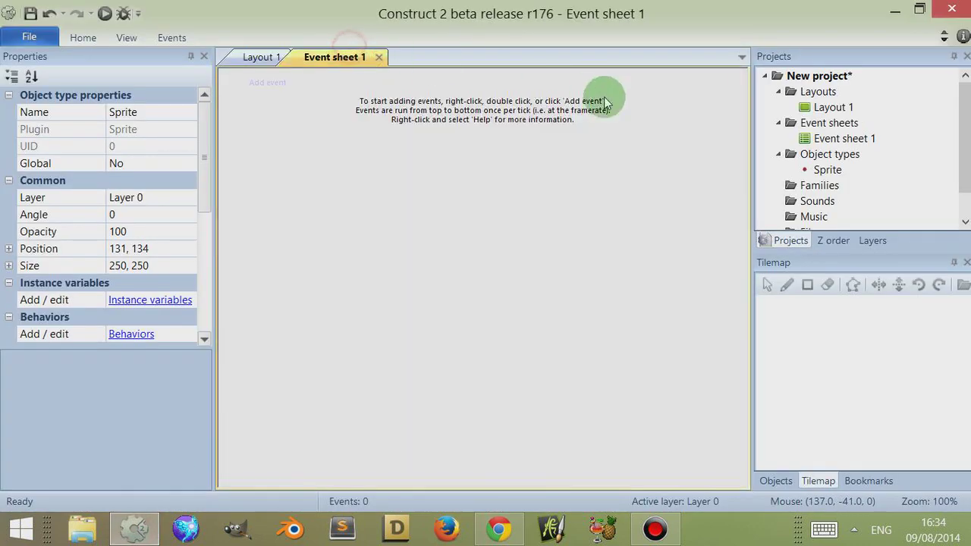
{"action": "left_click", "coordinate": [258, 57]}
Reopen AniOne's image editor and compare frame 0 and frame 1 speeds, ending on frame 0
{"action": "double_click", "coordinate": [413, 176]}
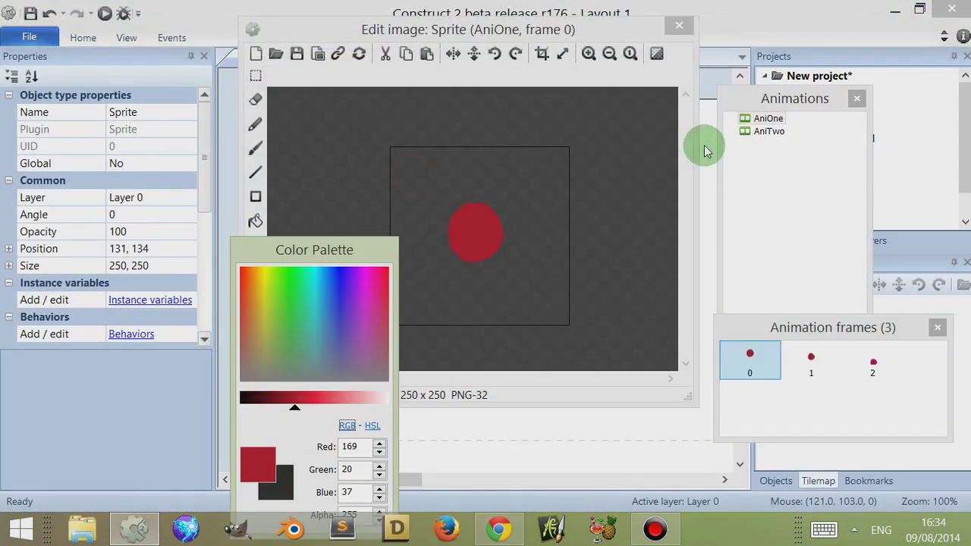
{"action": "left_click", "coordinate": [768, 120]}
{"action": "left_click", "coordinate": [827, 379]}
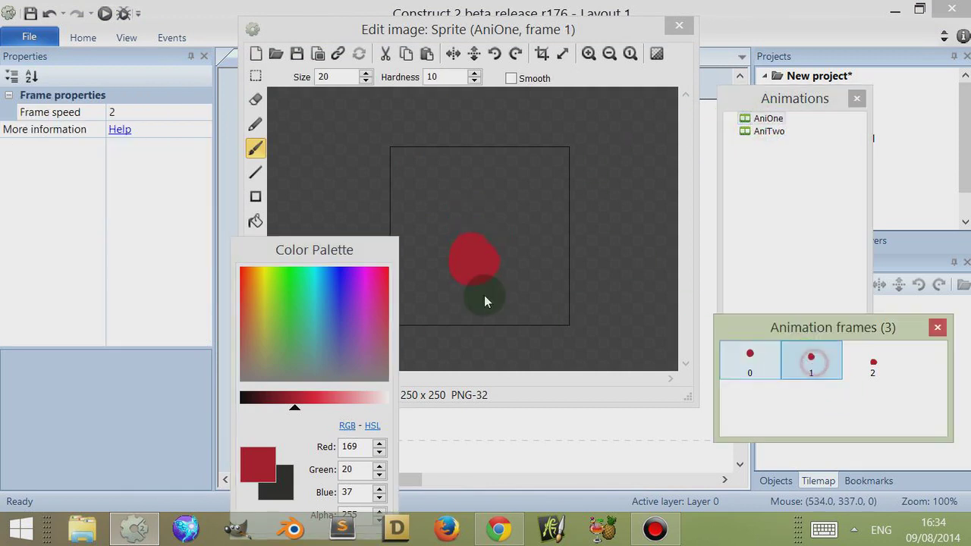
{"action": "left_click", "coordinate": [751, 360]}
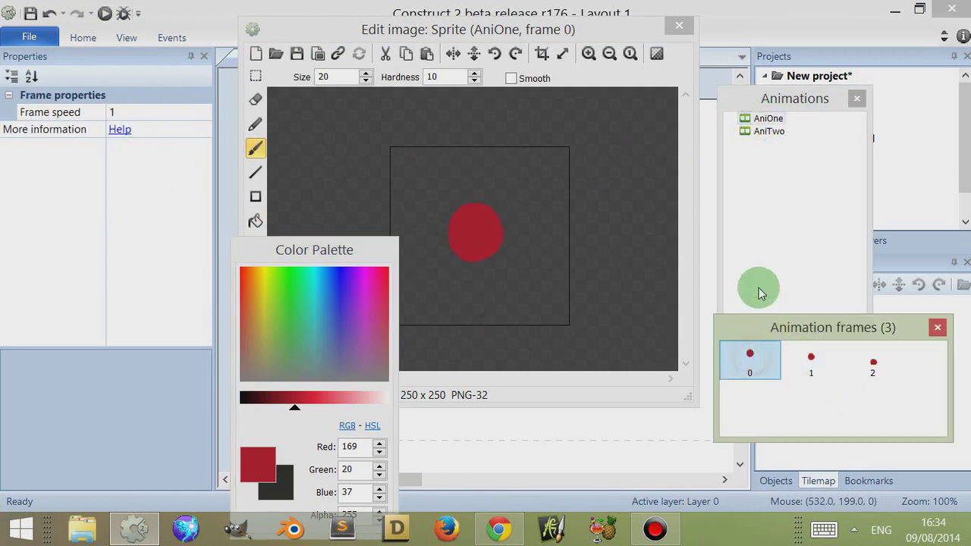
{"action": "left_click", "coordinate": [768, 119]}
{"action": "left_click_drag", "start_coordinate": [356, 255], "coordinate": [101, 150]}
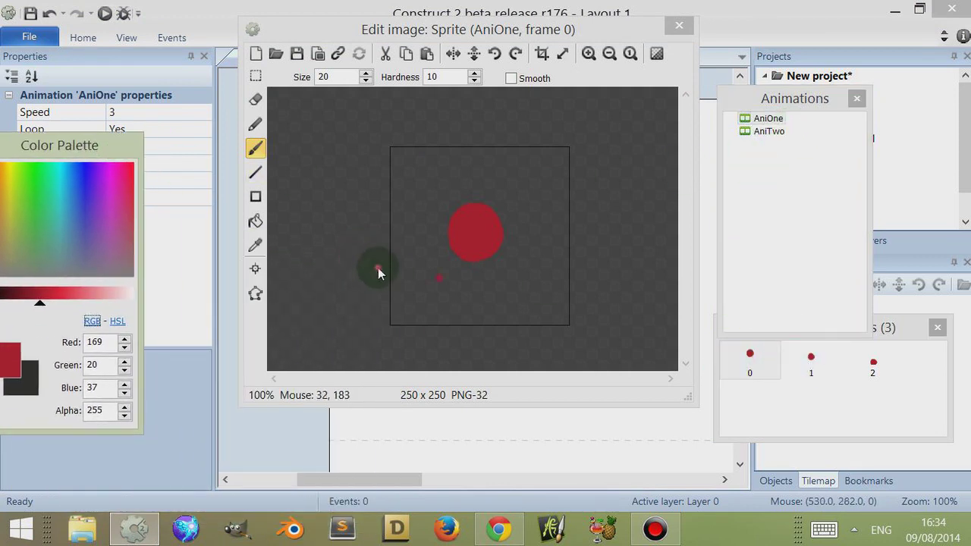
{"action": "left_click", "coordinate": [746, 121]}
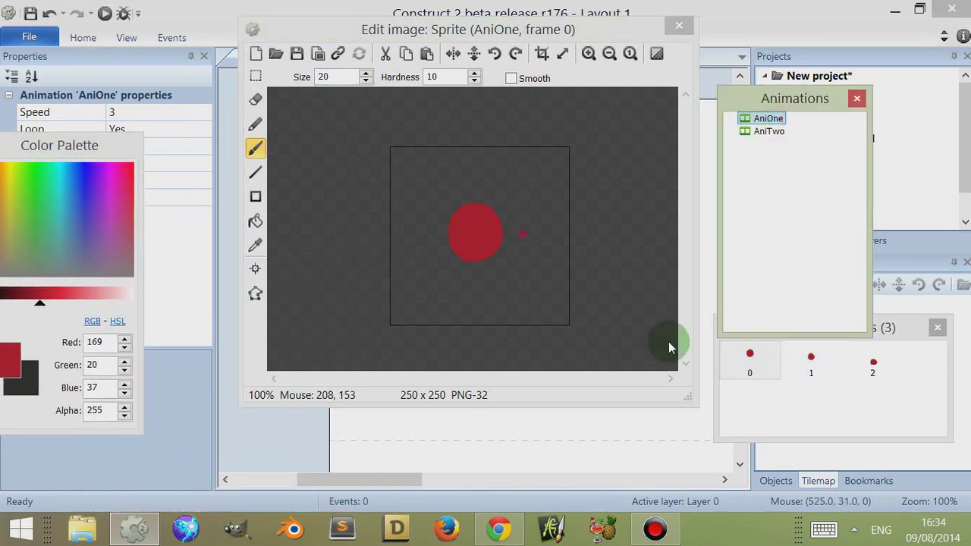
{"action": "left_click", "coordinate": [749, 359]}
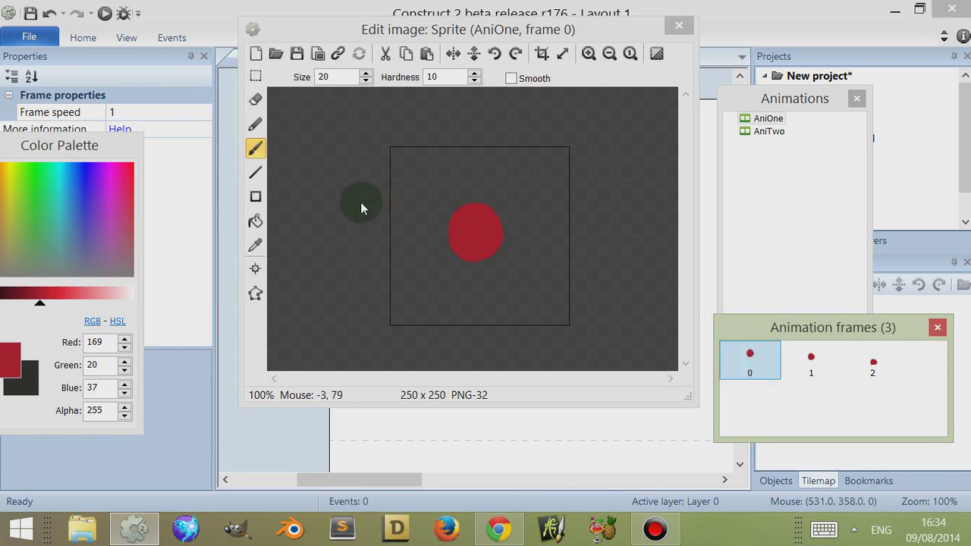
Make frame 0's collision polygon a triangle by deleting its top-left vertex, and move a frame 1 vertex
{"action": "left_click", "coordinate": [256, 294]}
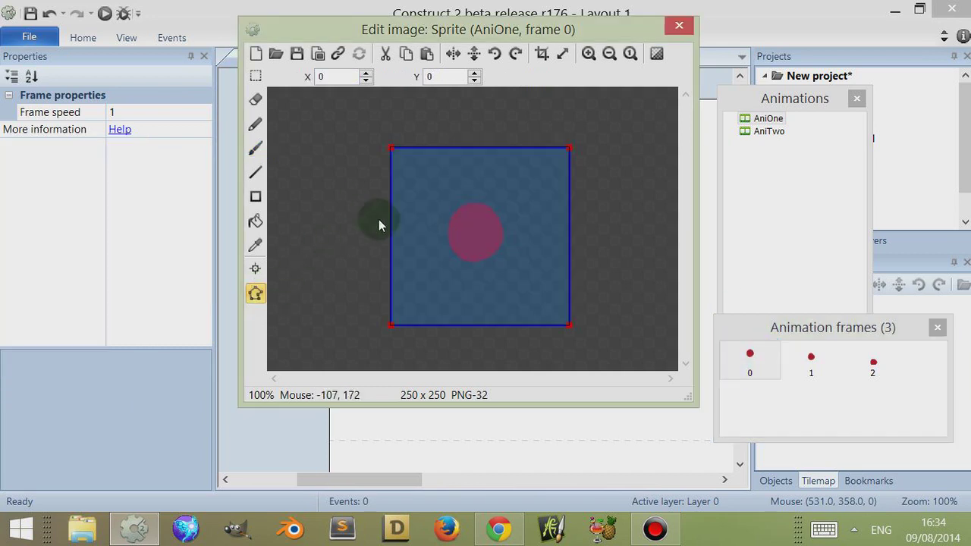
{"action": "left_click_drag", "start_coordinate": [391, 149], "coordinate": [427, 181]}
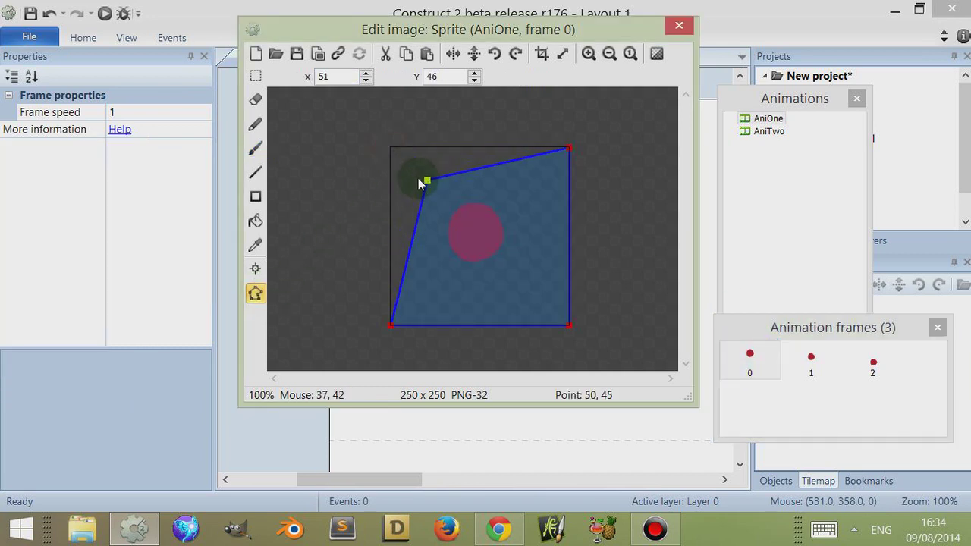
{"action": "key", "text": "Delete"}
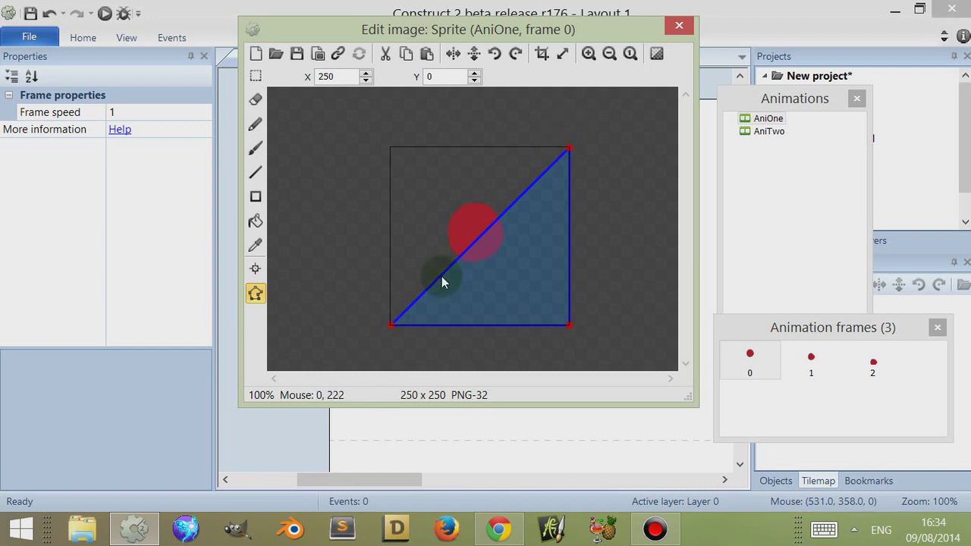
{"action": "left_click", "coordinate": [811, 366]}
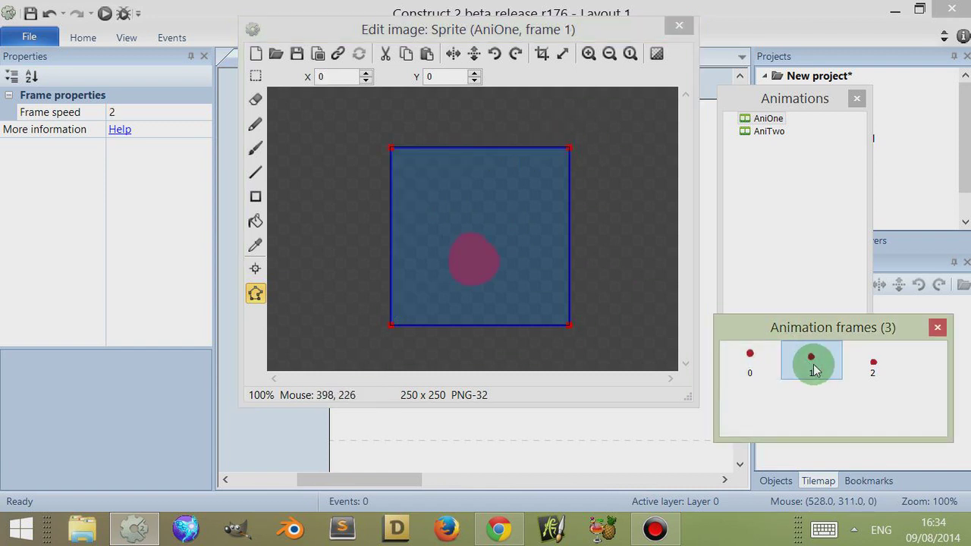
{"action": "left_click", "coordinate": [569, 325]}
{"action": "left_click_drag", "start_coordinate": [569, 325], "coordinate": [476, 186]}
Drag frame 2's top-right vertex onto the diagonal and review all three frames' polygons
{"action": "left_click", "coordinate": [871, 363]}
{"action": "left_click_drag", "start_coordinate": [571, 157], "coordinate": [492, 241]}
{"action": "left_click", "coordinate": [750, 363]}
{"action": "left_click", "coordinate": [810, 357]}
{"action": "left_click", "coordinate": [865, 365]}
{"action": "left_click", "coordinate": [725, 362]}
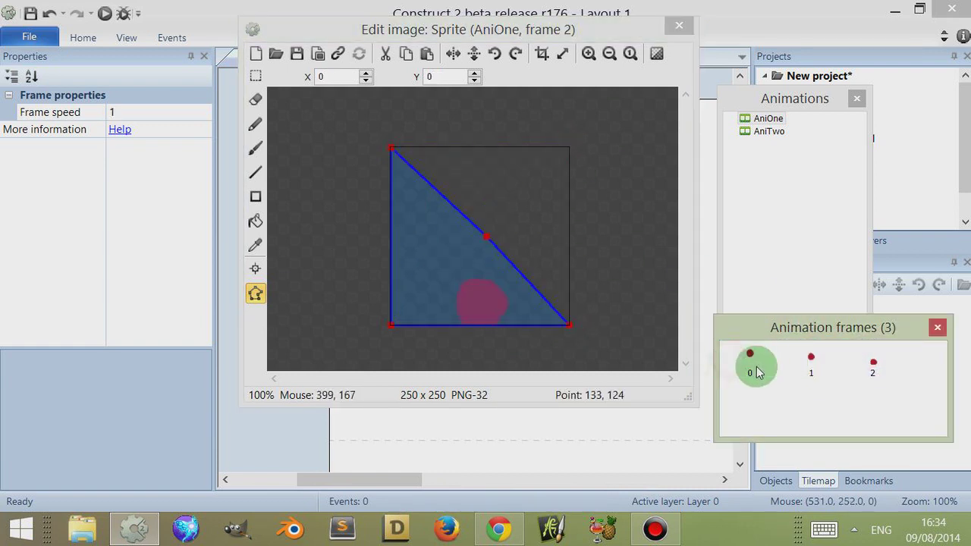
{"action": "left_click", "coordinate": [747, 364]}
{"action": "left_click", "coordinate": [812, 359]}
{"action": "left_click", "coordinate": [770, 364]}
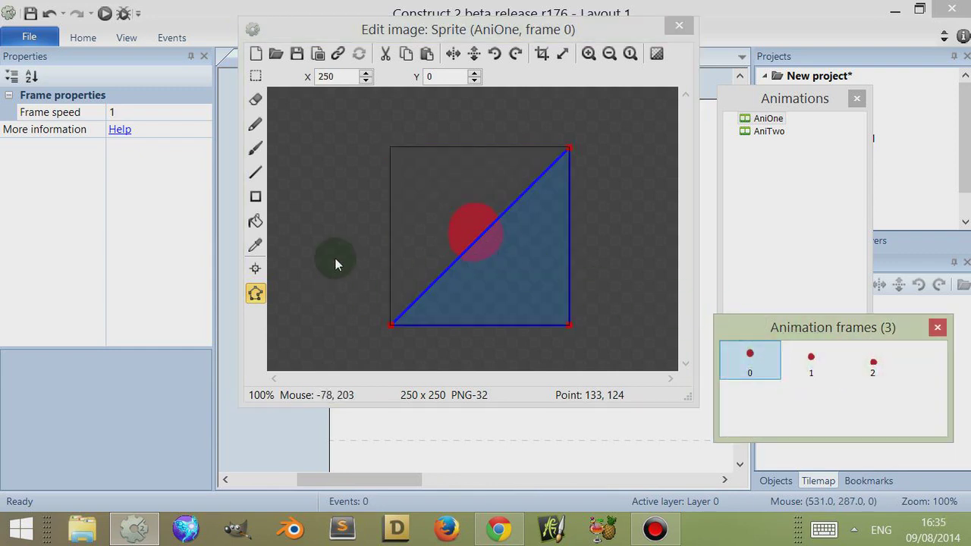
Fit frames 0 and 1's collision polygons to the red circle with Guess polygon shape
{"action": "right_click", "coordinate": [388, 241]}
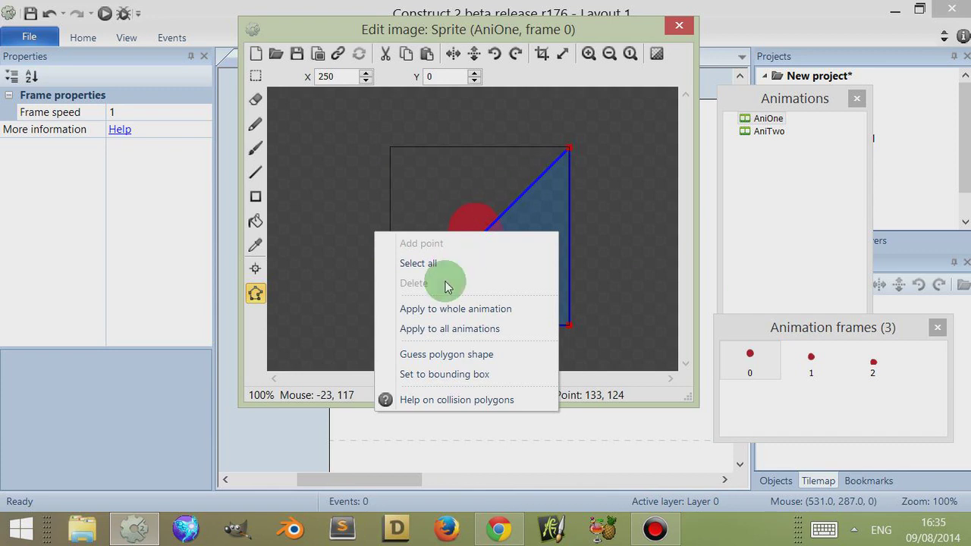
{"action": "left_click", "coordinate": [429, 354]}
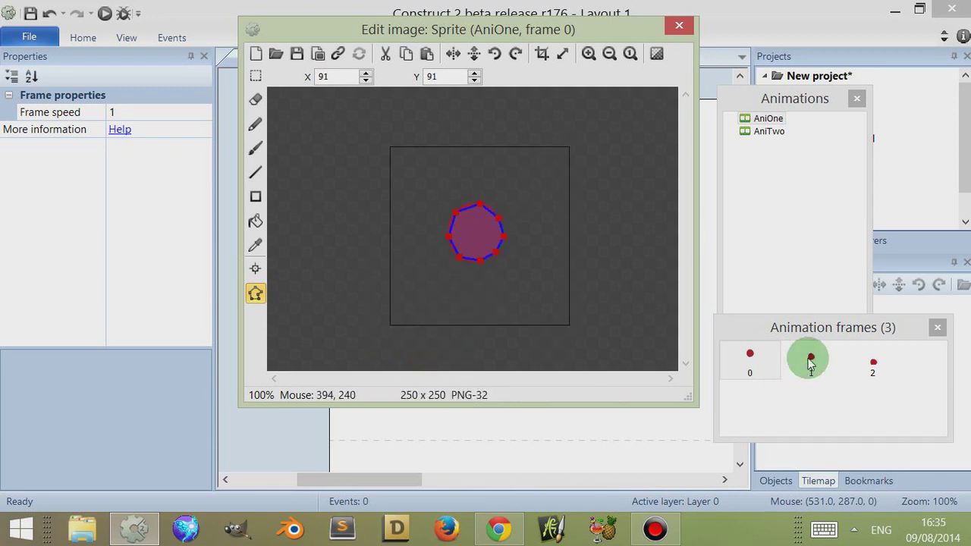
{"action": "left_click", "coordinate": [817, 365]}
{"action": "right_click", "coordinate": [534, 228]}
{"action": "left_click", "coordinate": [574, 351]}
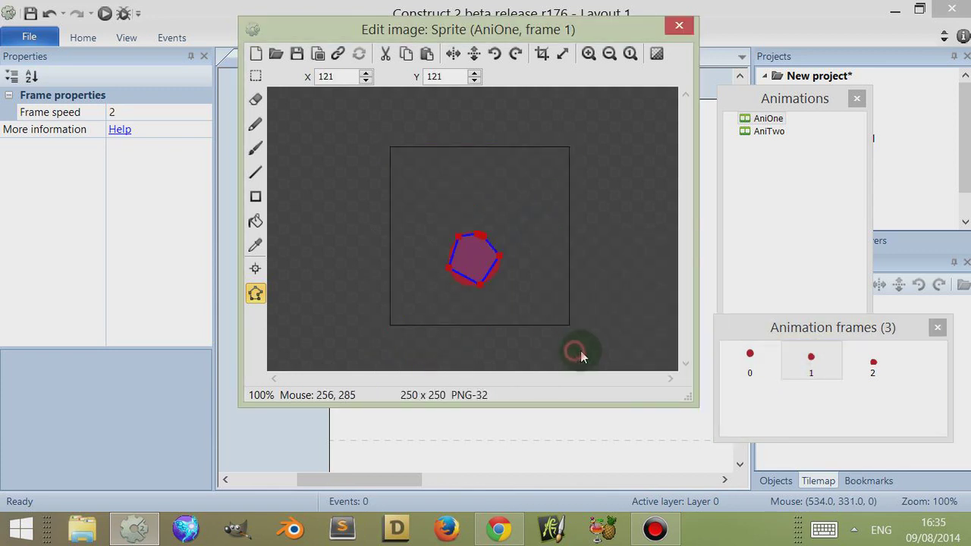
Drag frame 2's polygon vertices onto the circle after Guess polygon shape fails
{"action": "left_click", "coordinate": [874, 363]}
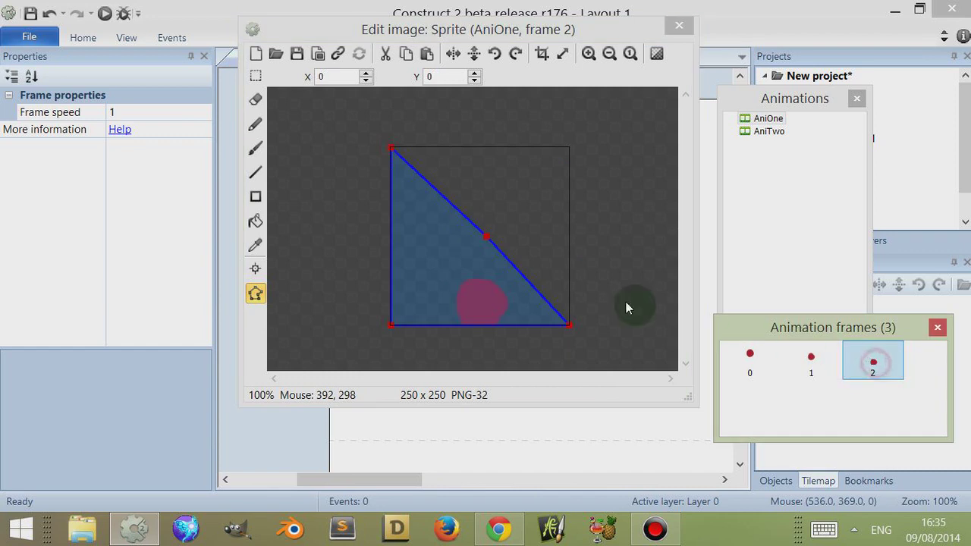
{"action": "right_click", "coordinate": [555, 243]}
{"action": "left_click", "coordinate": [607, 362]}
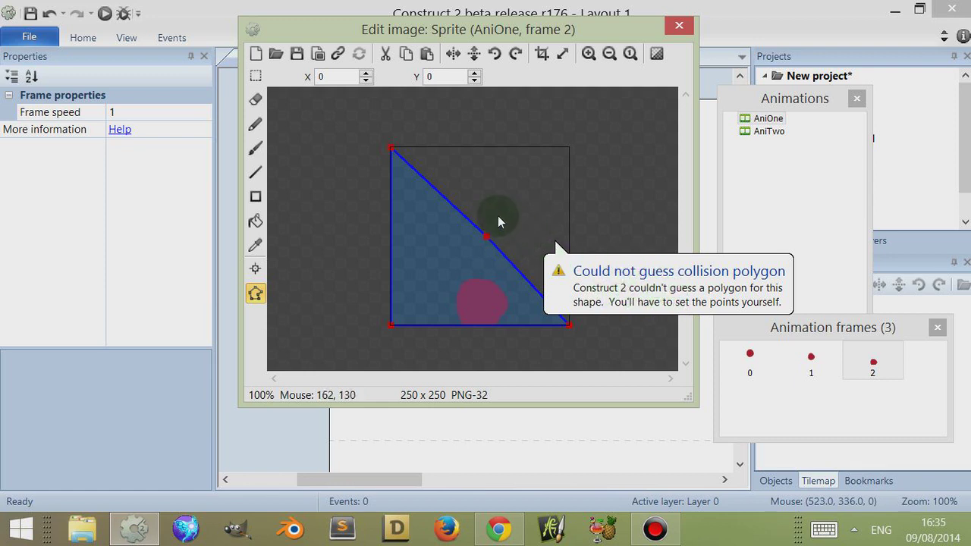
{"action": "left_click_drag", "start_coordinate": [391, 152], "coordinate": [463, 284]}
{"action": "left_click_drag", "start_coordinate": [486, 238], "coordinate": [494, 286]}
{"action": "left_click_drag", "start_coordinate": [573, 327], "coordinate": [508, 326]}
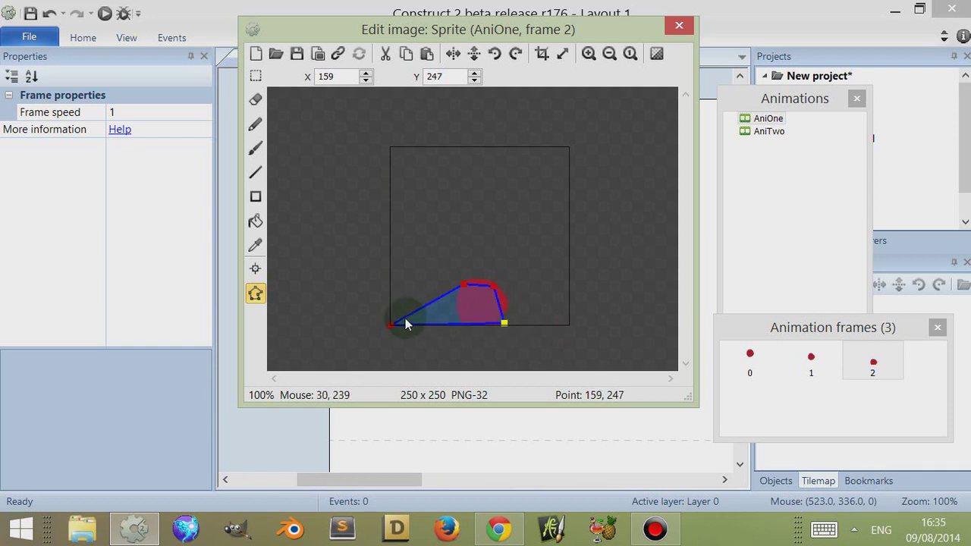
{"action": "right_click", "coordinate": [475, 239]}
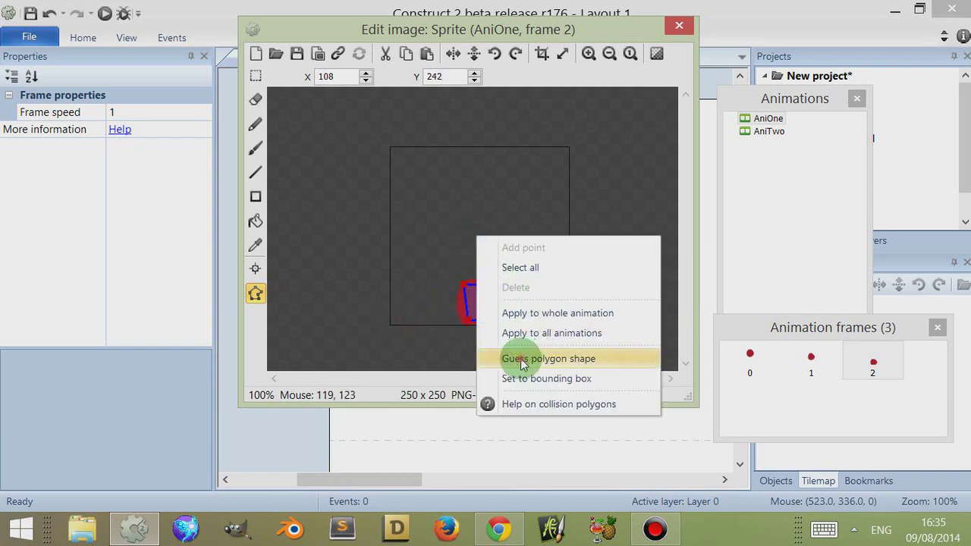
{"action": "left_click", "coordinate": [511, 359]}
{"action": "left_click", "coordinate": [514, 235]}
Cycle through frames 0–2 to compare their collision polygons, ending on frame 0
{"action": "left_click", "coordinate": [751, 356]}
{"action": "left_click", "coordinate": [812, 357]}
{"action": "left_click", "coordinate": [872, 360]}
{"action": "left_click", "coordinate": [751, 356]}
{"action": "left_click", "coordinate": [812, 357]}
{"action": "left_click", "coordinate": [873, 360]}
{"action": "left_click", "coordinate": [751, 361]}
{"action": "left_click", "coordinate": [811, 361]}
{"action": "left_click", "coordinate": [873, 362]}
{"action": "left_click", "coordinate": [750, 362]}
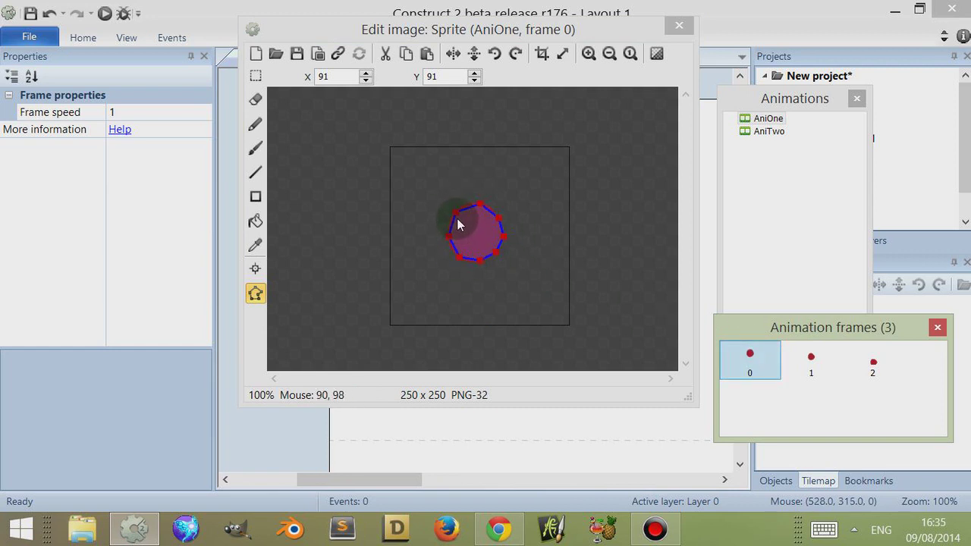
Drag frame 0's right collision vertex up so the polygon becomes a narrow upright rectangle
{"action": "left_click", "coordinate": [450, 242]}
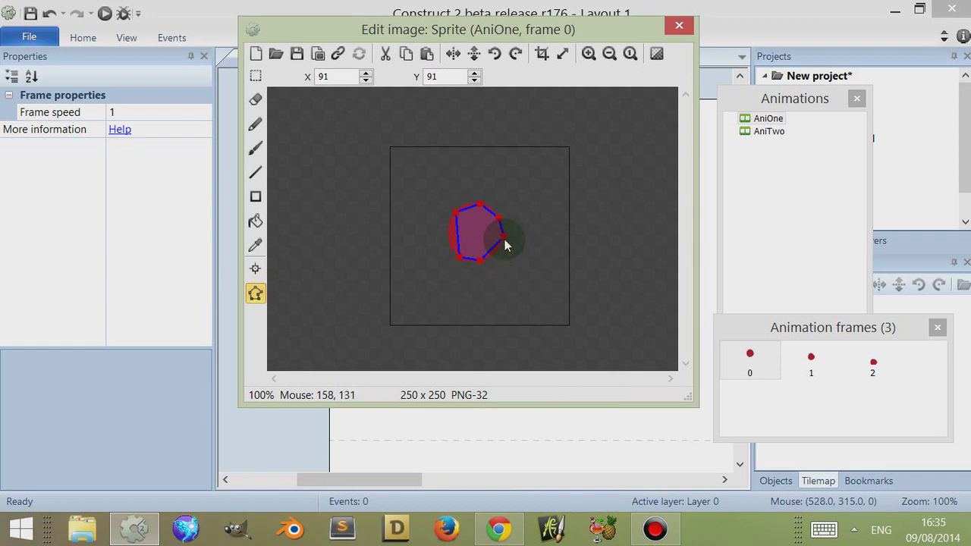
{"action": "left_click", "coordinate": [456, 255]}
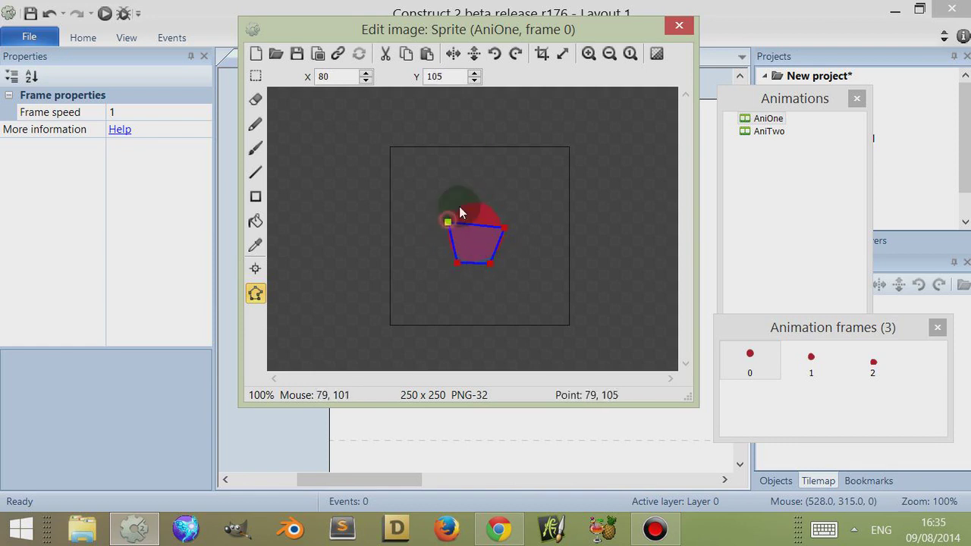
{"action": "left_click_drag", "start_coordinate": [502, 225], "coordinate": [488, 202]}
{"action": "left_click", "coordinate": [459, 205]}
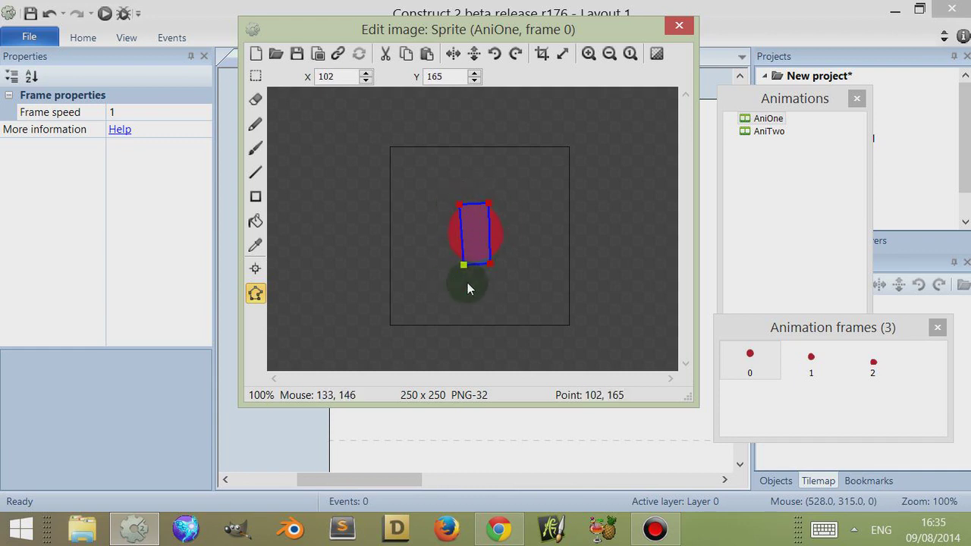
{"action": "left_click", "coordinate": [750, 358]}
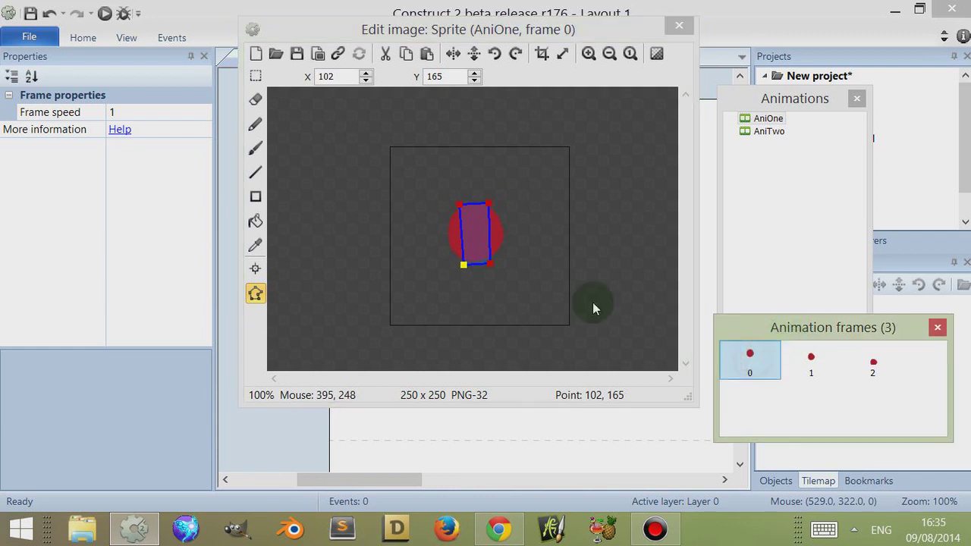
Place the origins of frames 0, 1 and 2 at 43,45, 228,25 and 228,229
{"action": "left_click", "coordinate": [259, 270]}
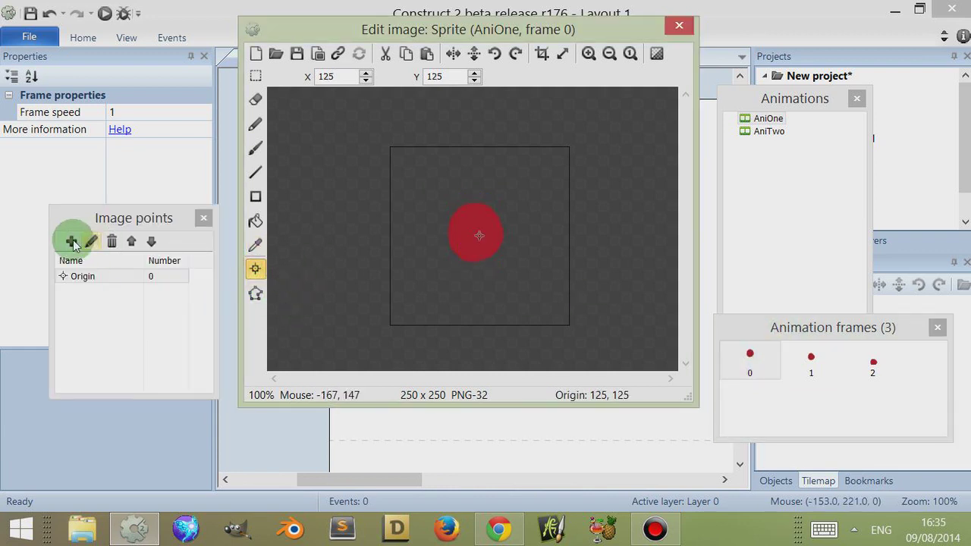
{"action": "left_click", "coordinate": [422, 180]}
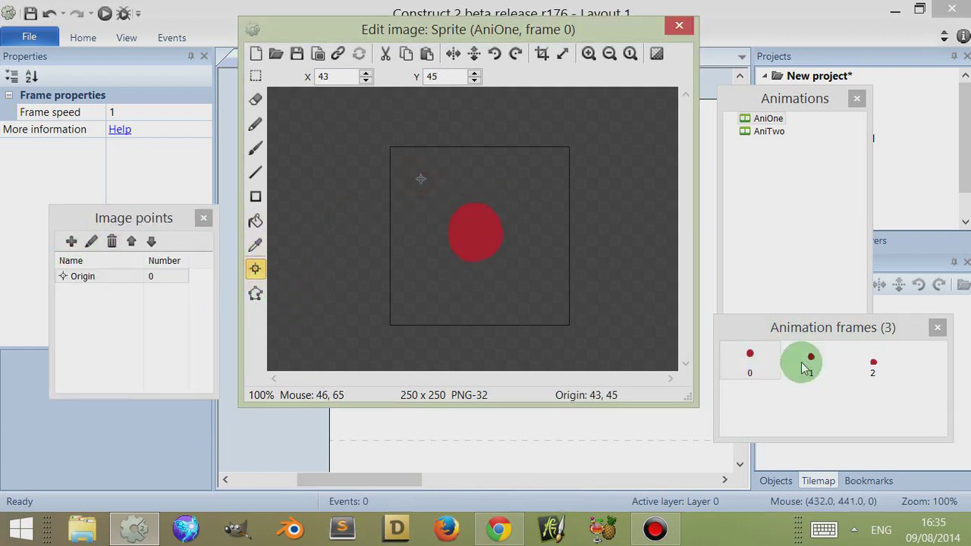
{"action": "left_click", "coordinate": [809, 360]}
{"action": "left_click", "coordinate": [553, 164]}
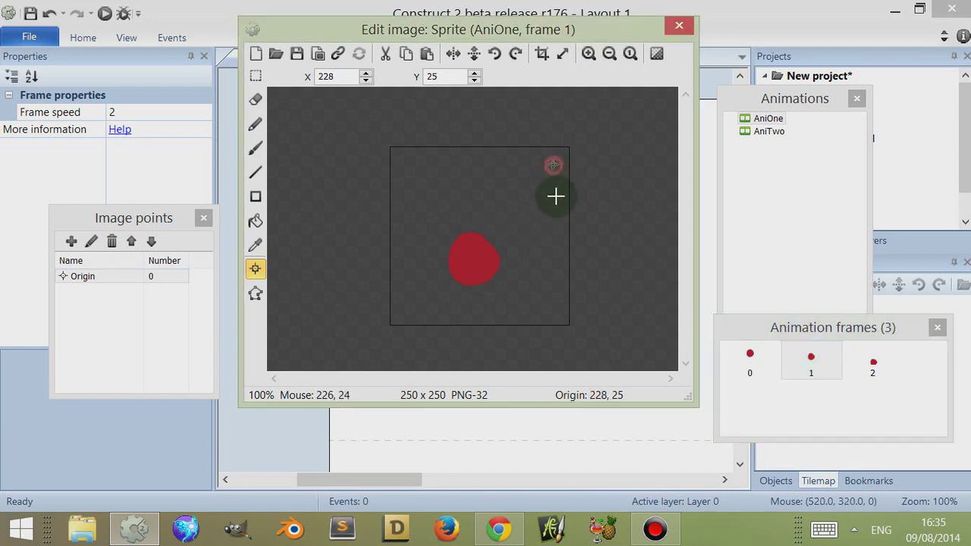
{"action": "left_click", "coordinate": [869, 364]}
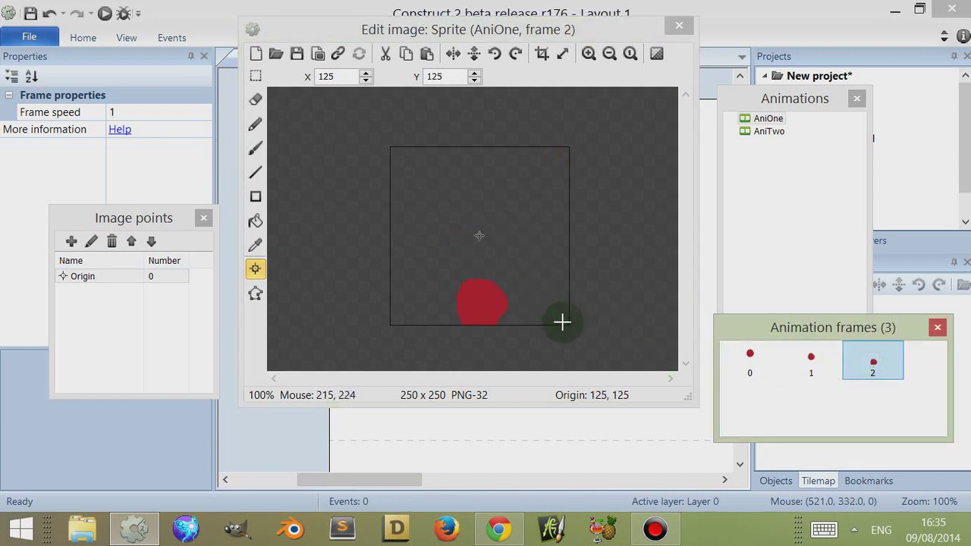
{"action": "left_click", "coordinate": [559, 316]}
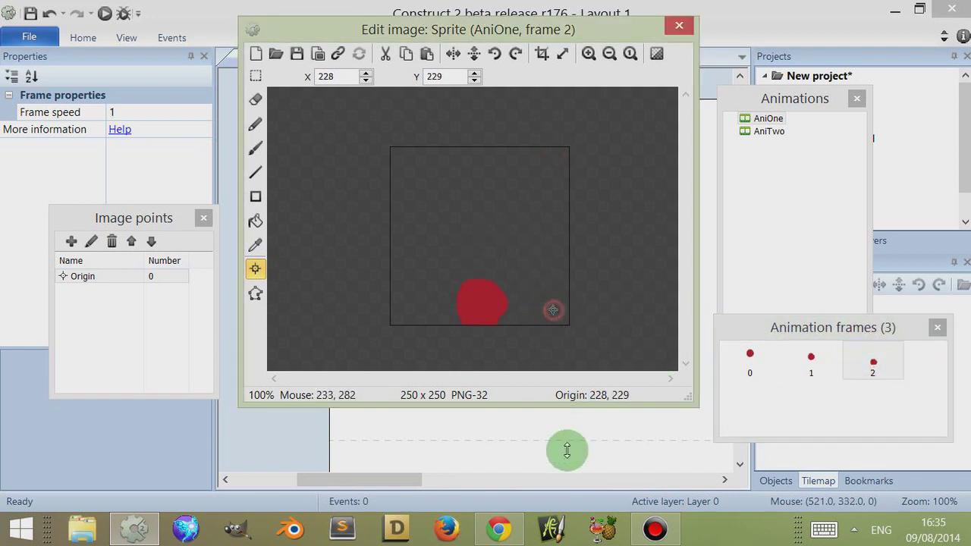
Close the image editor, preview the layout in the browser, and return to Construct 2
{"action": "left_click", "coordinate": [679, 28]}
{"action": "left_click", "coordinate": [105, 14]}
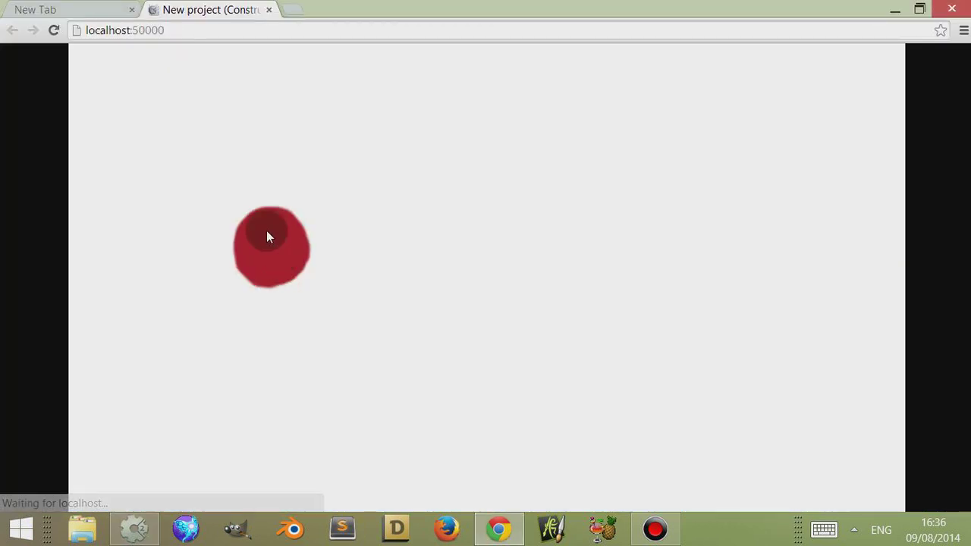
{"action": "left_click", "coordinate": [175, 146]}
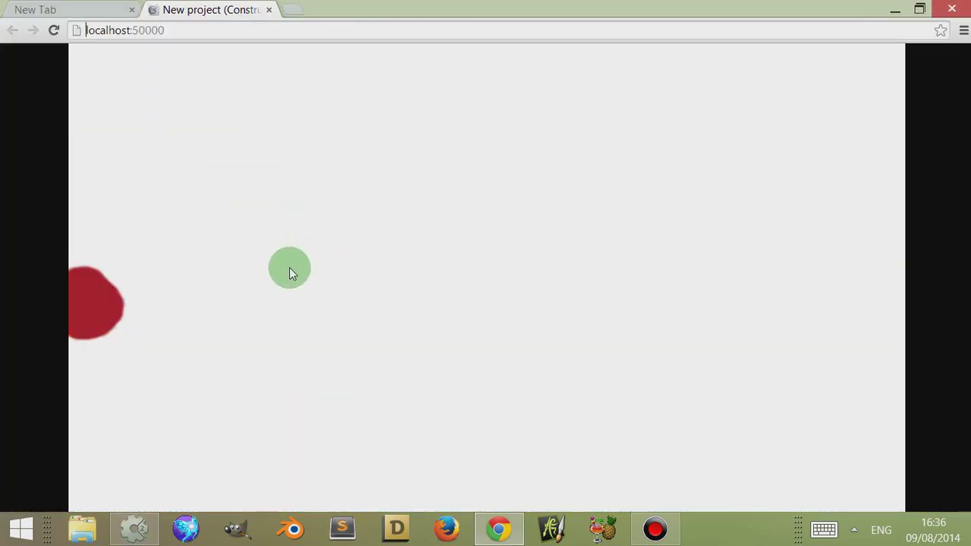
{"action": "left_click", "coordinate": [134, 528]}
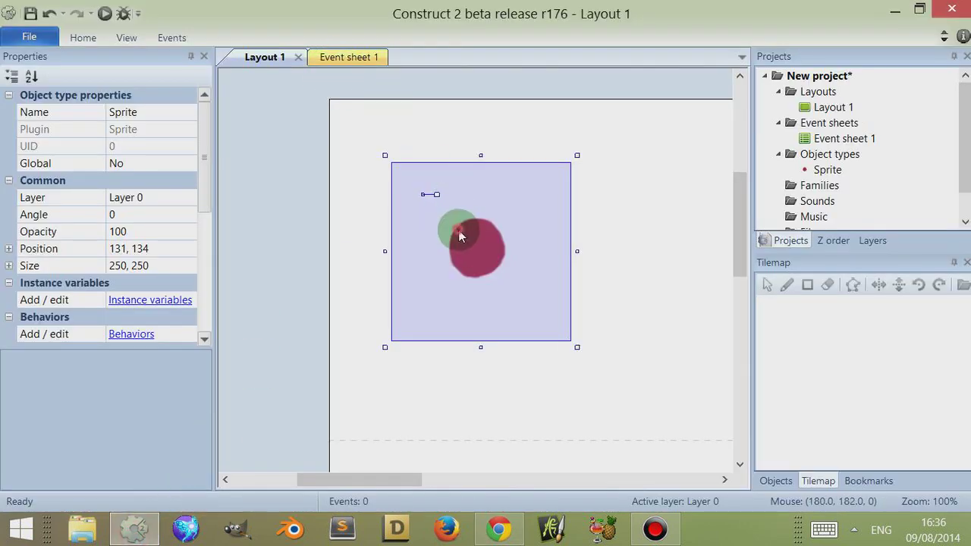
Inspect AniOne's frames, then drag the sprite toward the layout's top-left corner
{"action": "double_click", "coordinate": [459, 228]}
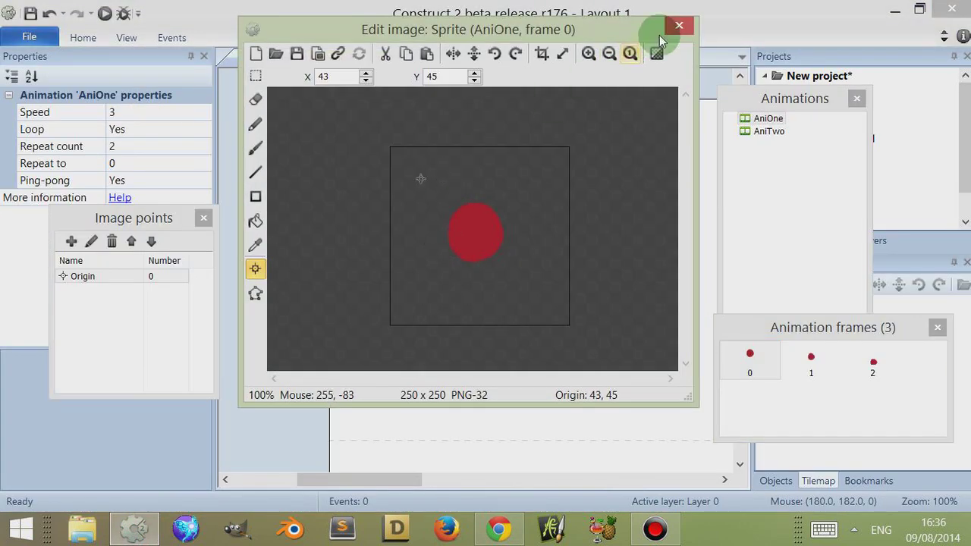
{"action": "left_click", "coordinate": [679, 28]}
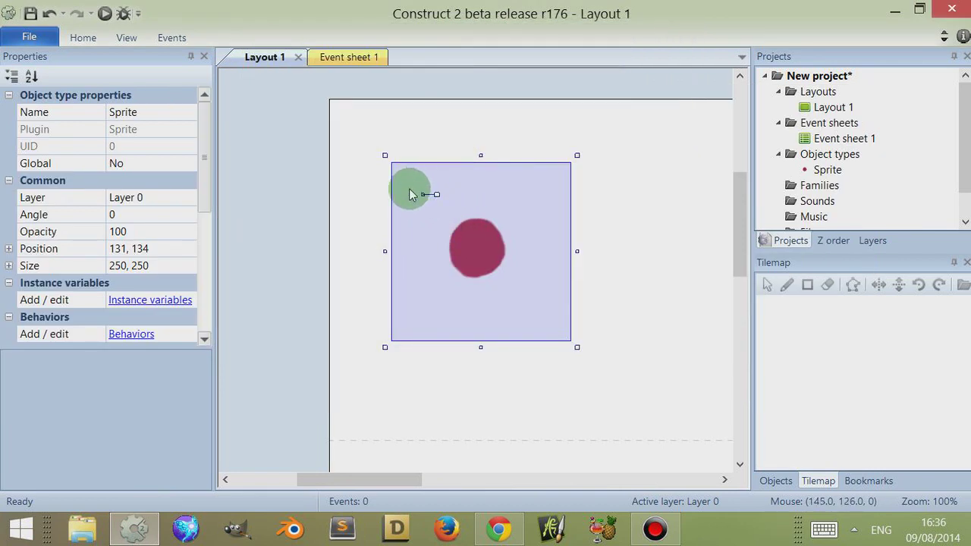
{"action": "mouse_move", "coordinate": [445, 221]}
{"action": "left_mouse_down"}
{"action": "mouse_move", "coordinate": [466, 241]}
{"action": "mouse_move", "coordinate": [448, 221]}
{"action": "left_mouse_up"}
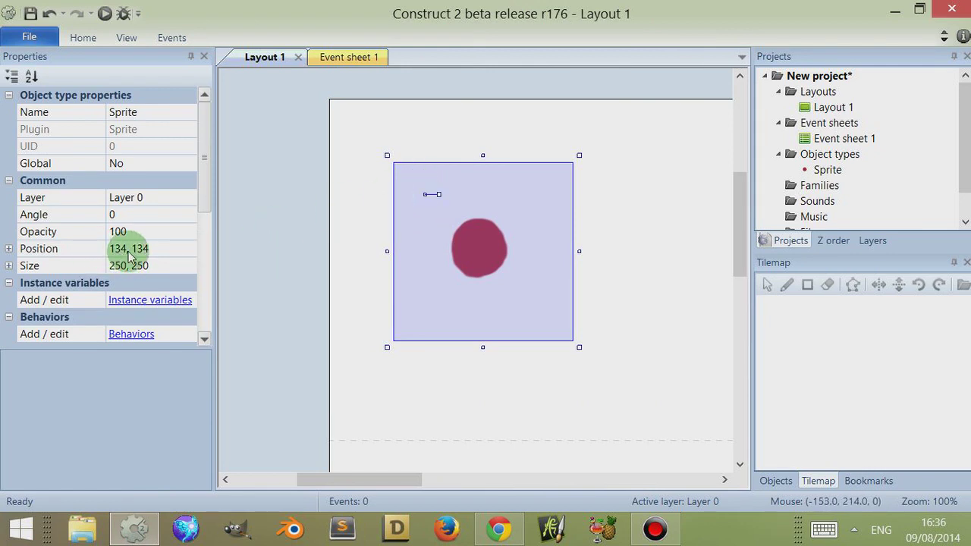
{"action": "left_click_drag", "start_coordinate": [462, 251], "coordinate": [332, 98]}
{"action": "left_click_drag", "start_coordinate": [388, 152], "coordinate": [384, 150]}
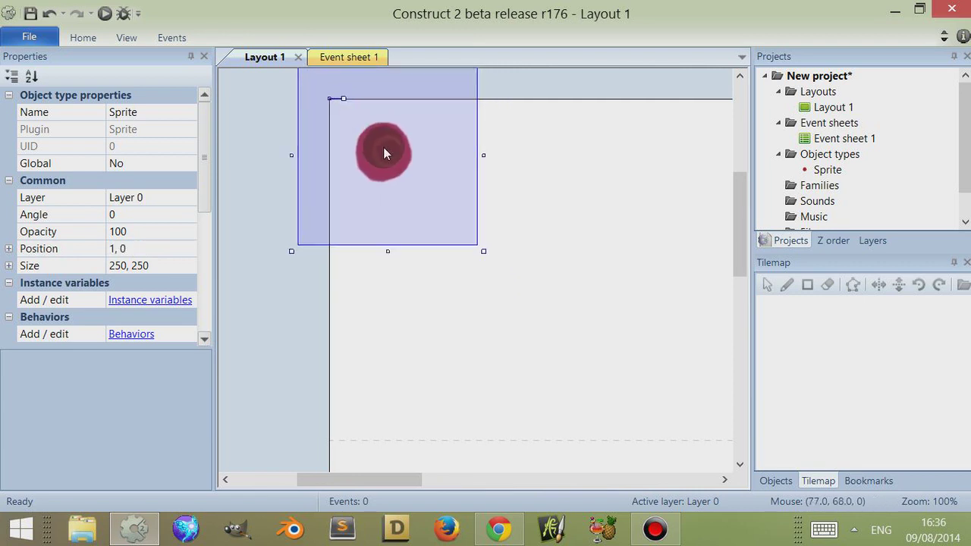
{"action": "left_click_drag", "start_coordinate": [421, 177], "coordinate": [469, 258]}
Check frames 0 and 1's origin points, then drag the sprite off the layout's left edge and back
{"action": "double_click", "coordinate": [473, 258]}
{"action": "left_click", "coordinate": [807, 365]}
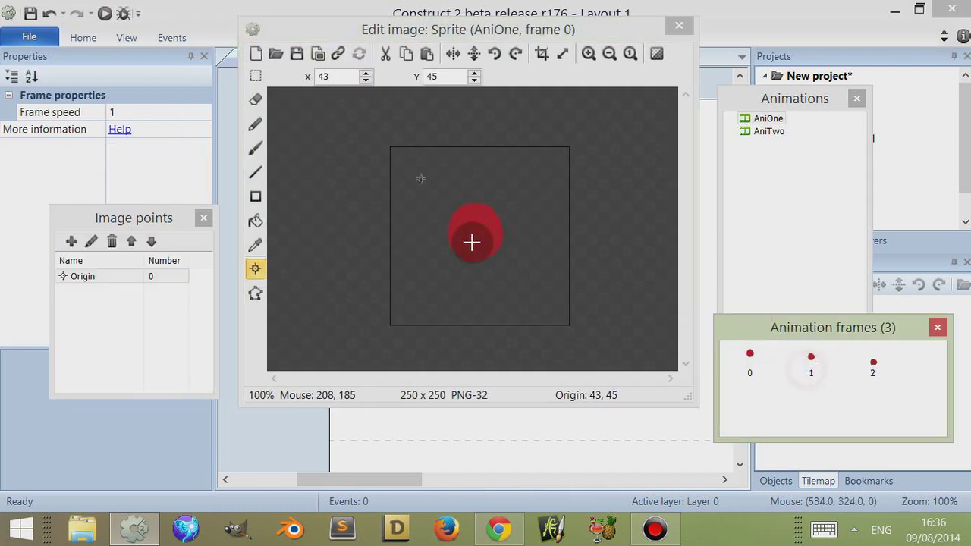
{"action": "left_click", "coordinate": [808, 361]}
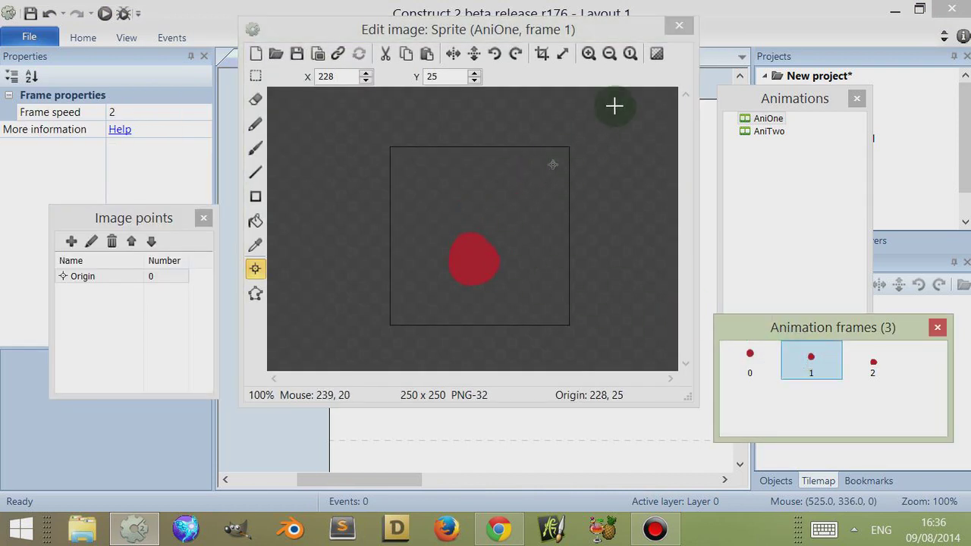
{"action": "left_click", "coordinate": [679, 28]}
{"action": "left_click_drag", "start_coordinate": [506, 181], "coordinate": [316, 139]}
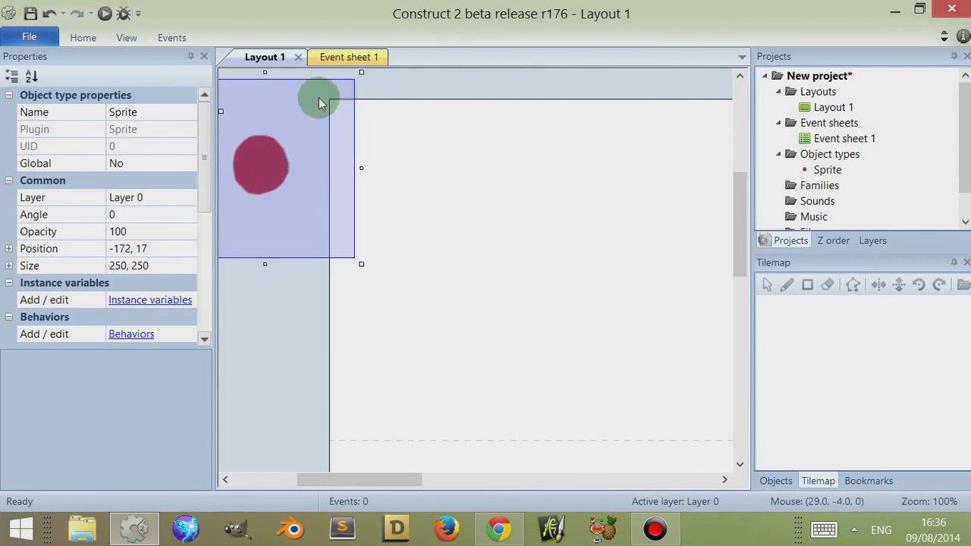
{"action": "left_click_drag", "start_coordinate": [276, 167], "coordinate": [473, 230]}
Centre the origin on AniOne's frames 0, 1 and 2 in the image editor
{"action": "double_click", "coordinate": [472, 230]}
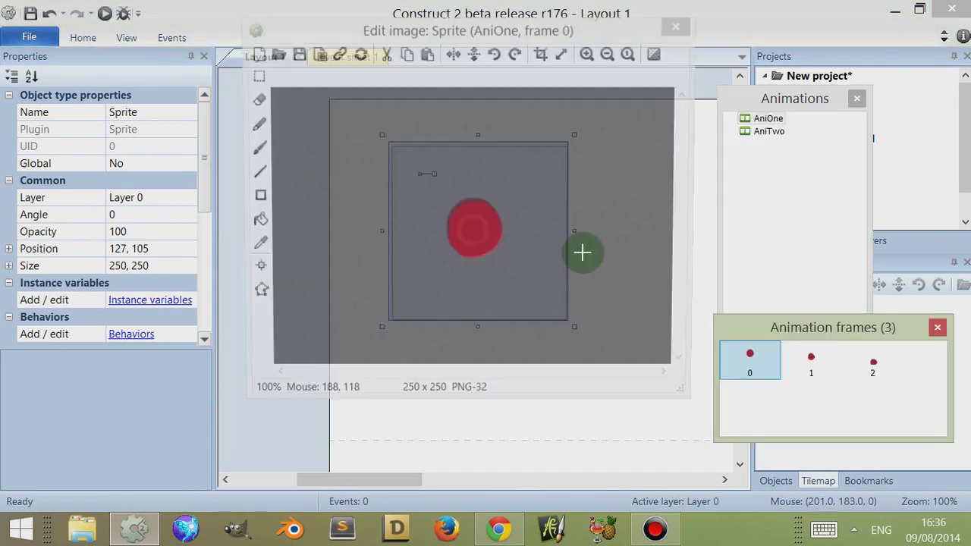
{"action": "left_click", "coordinate": [808, 358]}
{"action": "left_click", "coordinate": [873, 362]}
{"action": "left_click", "coordinate": [750, 369]}
{"action": "left_click_drag", "start_coordinate": [777, 356], "coordinate": [790, 366]}
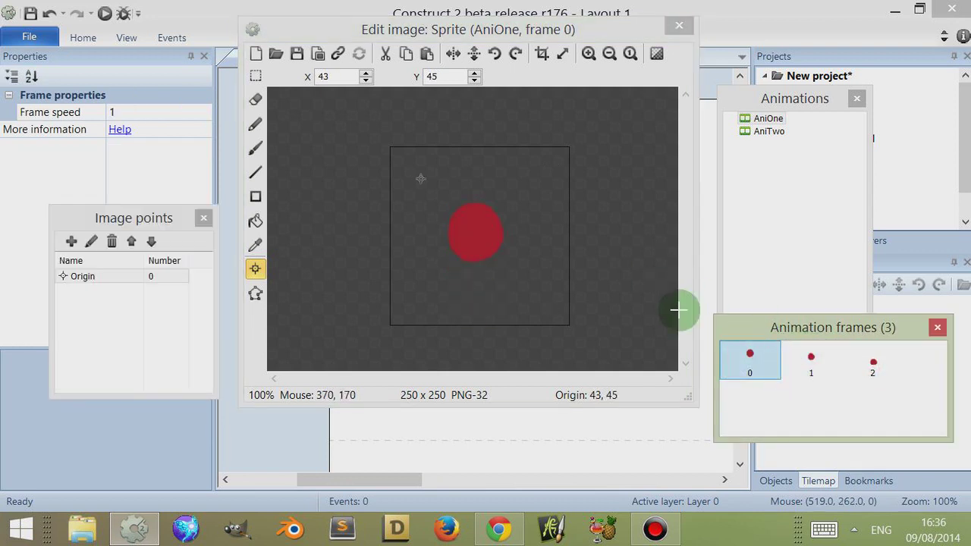
{"action": "left_click", "coordinate": [490, 199]}
{"action": "key", "text": "KP_5"}
{"action": "left_click", "coordinate": [812, 360]}
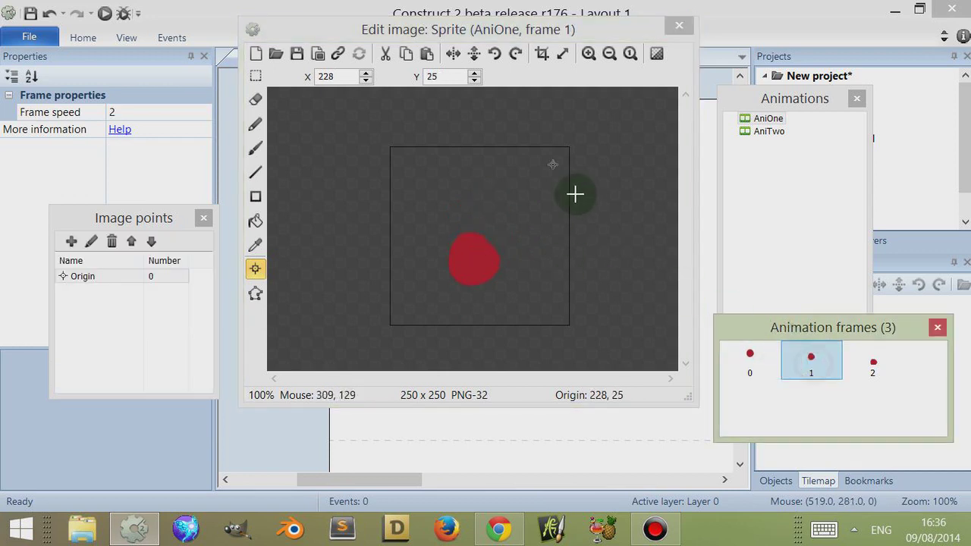
{"action": "key", "text": "KP_5"}
{"action": "left_click", "coordinate": [868, 363]}
{"action": "key", "text": "KP_5"}
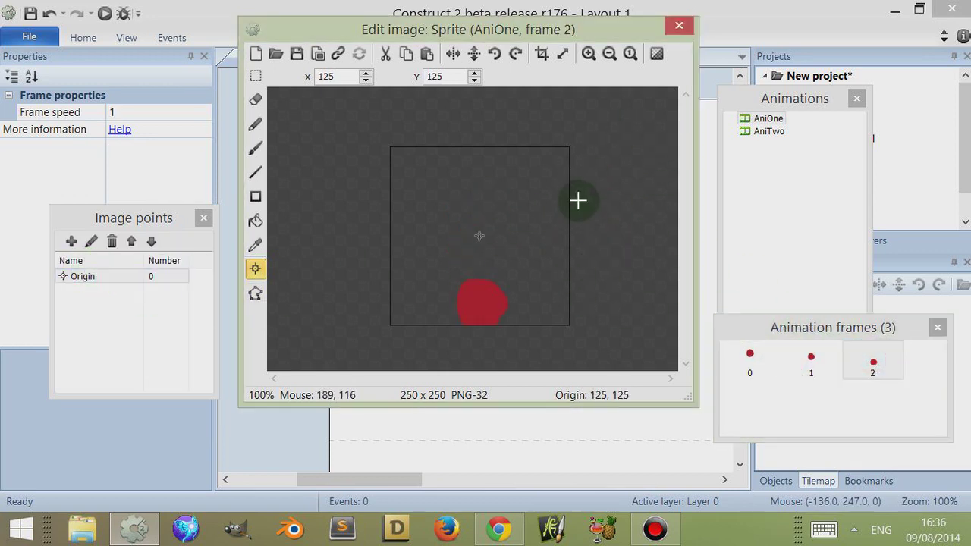
Step through frames 0, 1 and 2 to check their centred origins
{"action": "left_click", "coordinate": [763, 363]}
{"action": "left_click", "coordinate": [812, 361]}
{"action": "left_click", "coordinate": [874, 362]}
{"action": "left_click", "coordinate": [748, 361]}
{"action": "left_click", "coordinate": [812, 361]}
{"action": "left_click", "coordinate": [873, 362]}
{"action": "left_click", "coordinate": [749, 361]}
{"action": "left_click", "coordinate": [811, 361]}
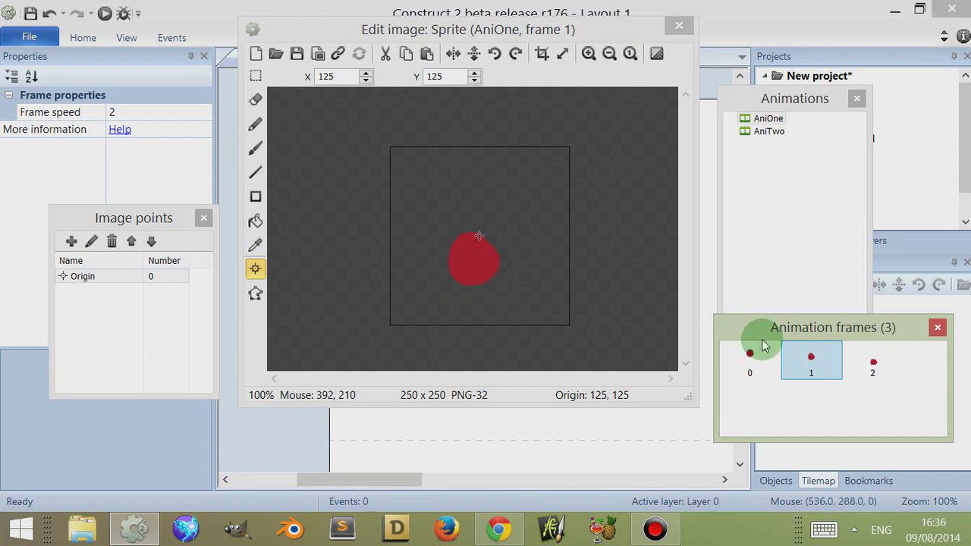
{"action": "left_click", "coordinate": [753, 355]}
Add image points to frame 0 and inspect Imagepoints 1, 2 and 3
{"action": "left_click", "coordinate": [71, 241]}
{"action": "left_click", "coordinate": [71, 242]}
{"action": "left_click", "coordinate": [71, 242]}
{"action": "left_click", "coordinate": [814, 356]}
{"action": "left_click", "coordinate": [772, 365]}
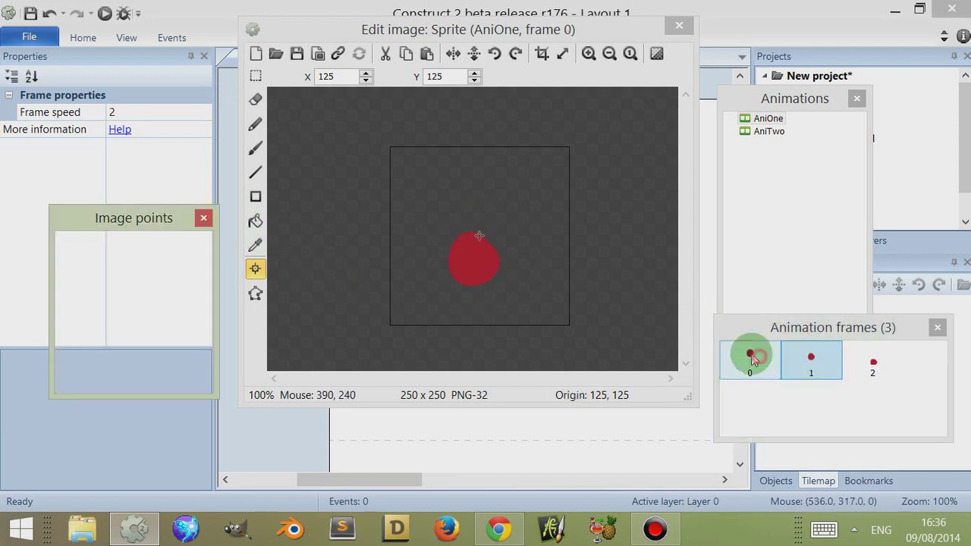
{"action": "left_click", "coordinate": [106, 292]}
{"action": "left_click", "coordinate": [102, 305]}
{"action": "left_click", "coordinate": [102, 318]}
{"action": "left_click", "coordinate": [752, 358]}
{"action": "left_click", "coordinate": [812, 358]}
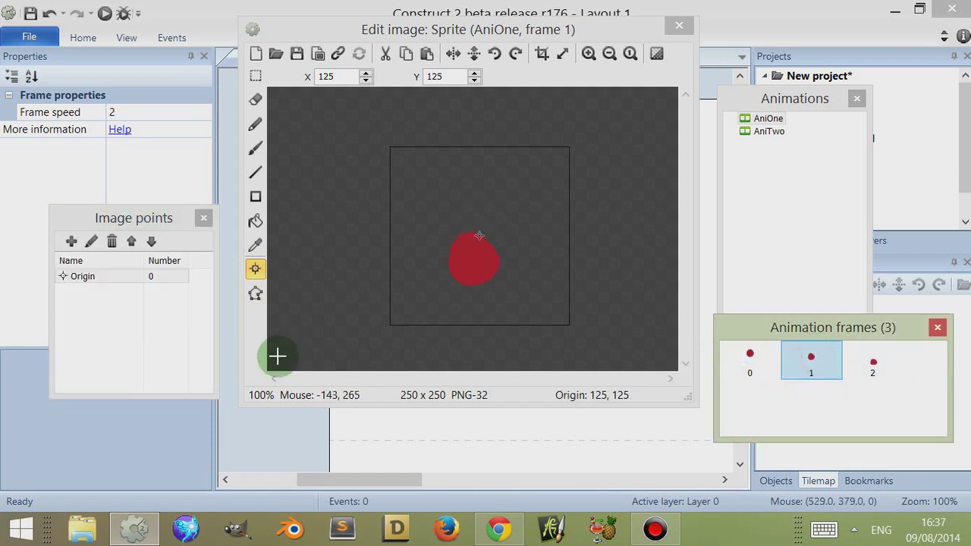
{"action": "left_click", "coordinate": [872, 347]}
{"action": "left_click", "coordinate": [768, 361]}
{"action": "left_click", "coordinate": [862, 387]}
{"action": "left_click", "coordinate": [131, 287]}
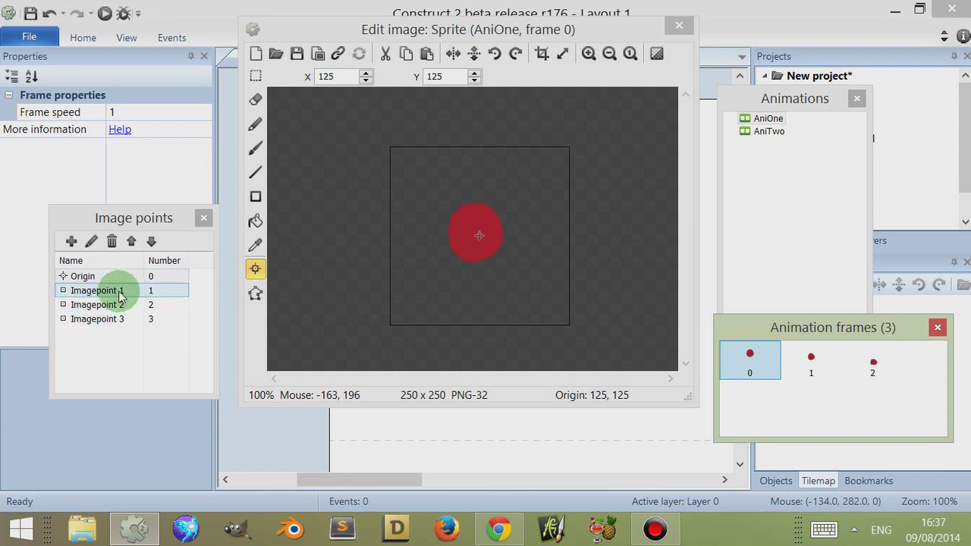
Add an image point to frame 1 and to frame 2
{"action": "left_click", "coordinate": [812, 358]}
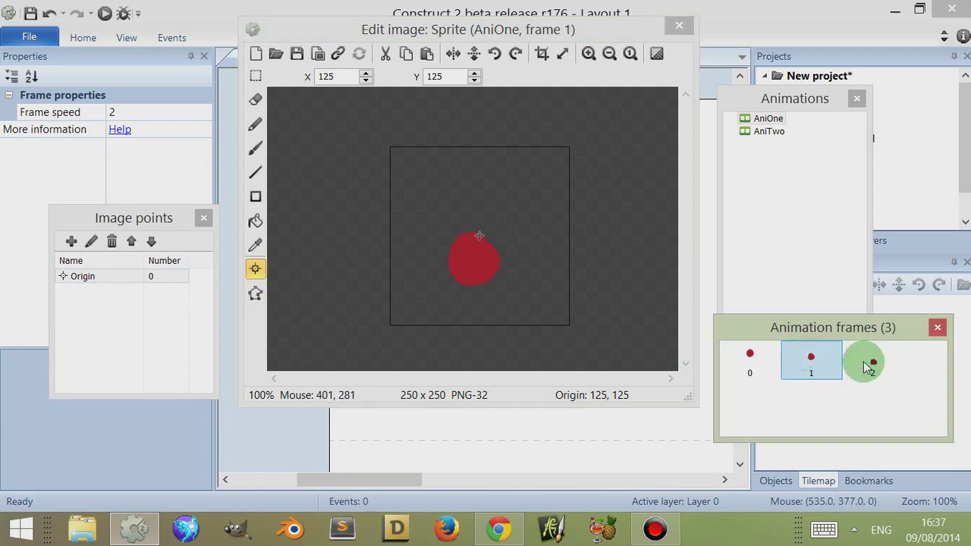
{"action": "left_click", "coordinate": [867, 357]}
{"action": "left_click", "coordinate": [835, 368], "text": "shift"}
{"action": "left_click", "coordinate": [750, 355]}
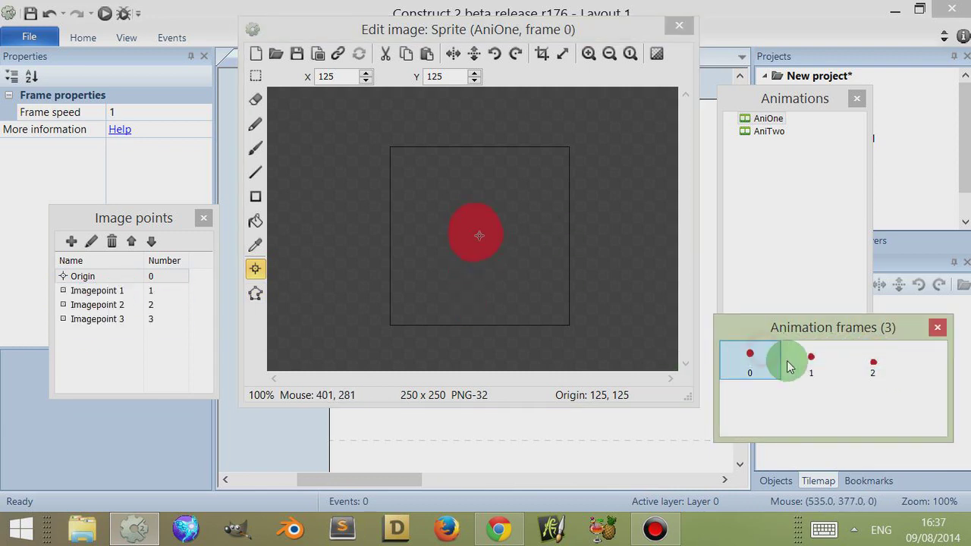
{"action": "left_click", "coordinate": [807, 360], "text": "shift"}
{"action": "left_click", "coordinate": [806, 360]}
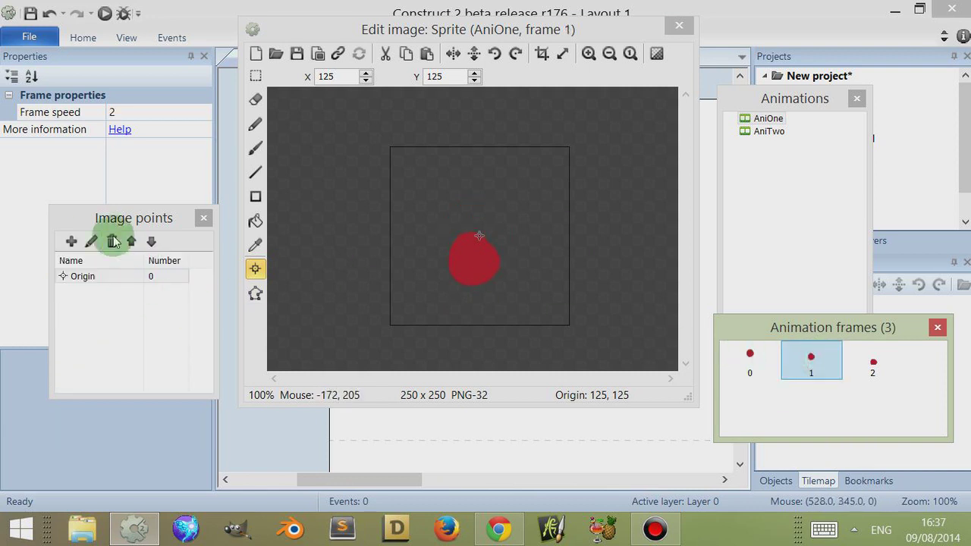
{"action": "left_click", "coordinate": [71, 241]}
{"action": "left_click", "coordinate": [873, 361]}
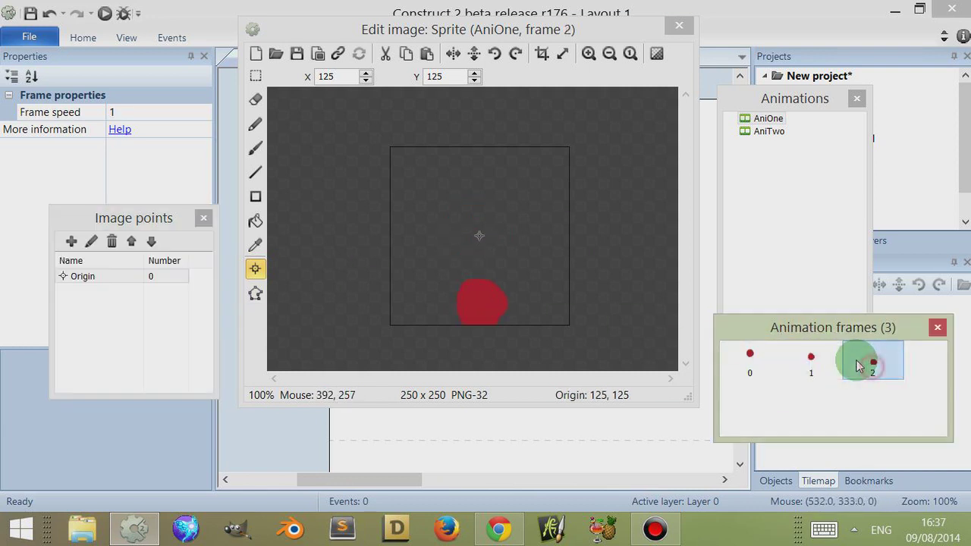
{"action": "left_click", "coordinate": [71, 241]}
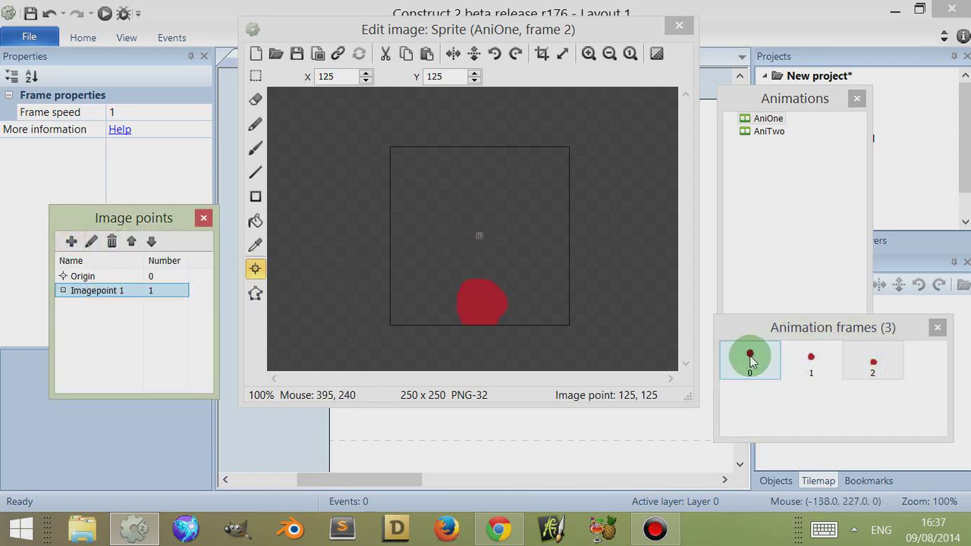
Delete the extra Imagepoints 2 and 3 from frame 0, keeping only Imagepoint 1
{"action": "left_click", "coordinate": [751, 357]}
{"action": "left_click", "coordinate": [121, 311]}
{"action": "left_click", "coordinate": [112, 242]}
{"action": "left_click", "coordinate": [112, 303]}
{"action": "left_click", "coordinate": [111, 242]}
{"action": "left_click", "coordinate": [770, 392]}
{"action": "left_click", "coordinate": [805, 361]}
{"action": "left_click", "coordinate": [747, 358]}
{"action": "left_click", "coordinate": [818, 364]}
{"action": "left_click", "coordinate": [885, 364]}
{"action": "left_click", "coordinate": [774, 359]}
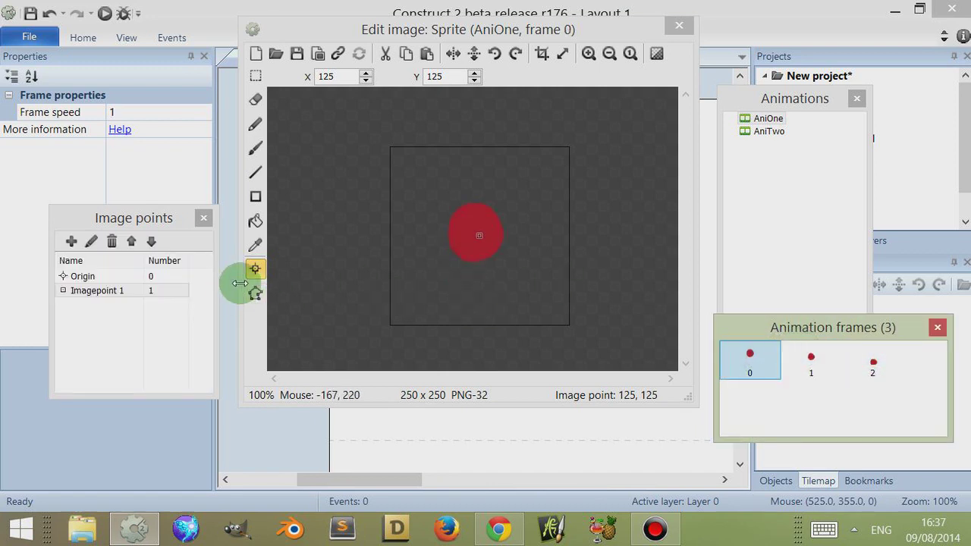
Place Imagepoint 1 near the top on frame 1 and lower right on frame 2
{"action": "left_click", "coordinate": [119, 291]}
{"action": "left_click", "coordinate": [112, 292]}
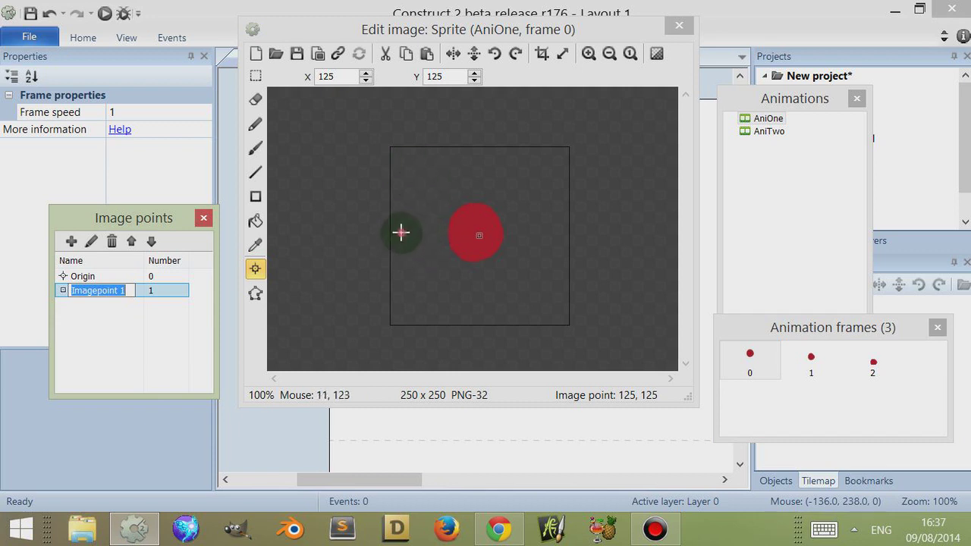
{"action": "left_click", "coordinate": [824, 379]}
{"action": "left_click", "coordinate": [130, 298]}
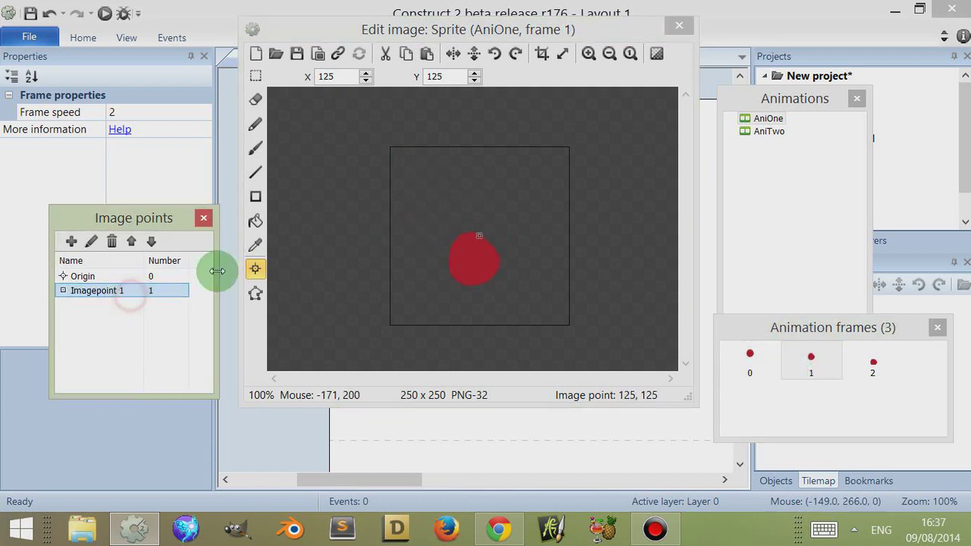
{"action": "left_click", "coordinate": [473, 178]}
{"action": "left_click", "coordinate": [868, 361]}
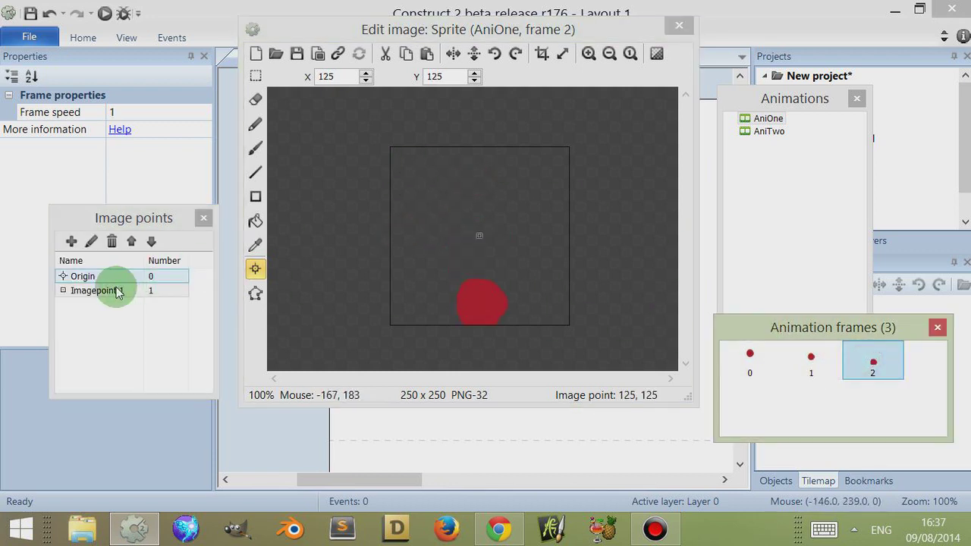
{"action": "left_click", "coordinate": [545, 282]}
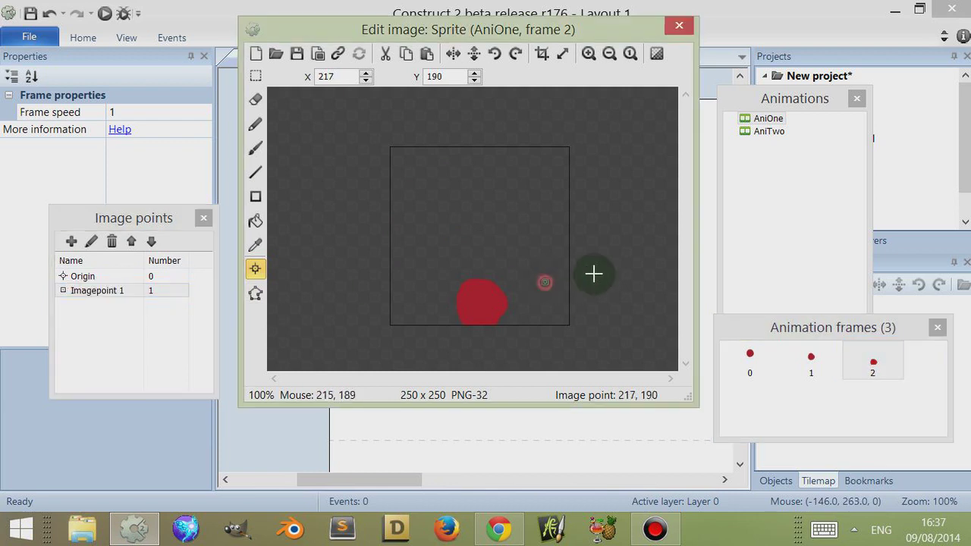
{"action": "left_click", "coordinate": [679, 29]}
{"action": "double_click", "coordinate": [436, 297]}
Insert a new Sprite object and resize its canvas to 32×32
{"action": "left_click", "coordinate": [580, 370]}
{"action": "double_click", "coordinate": [581, 370]}
{"action": "left_click", "coordinate": [483, 317]}
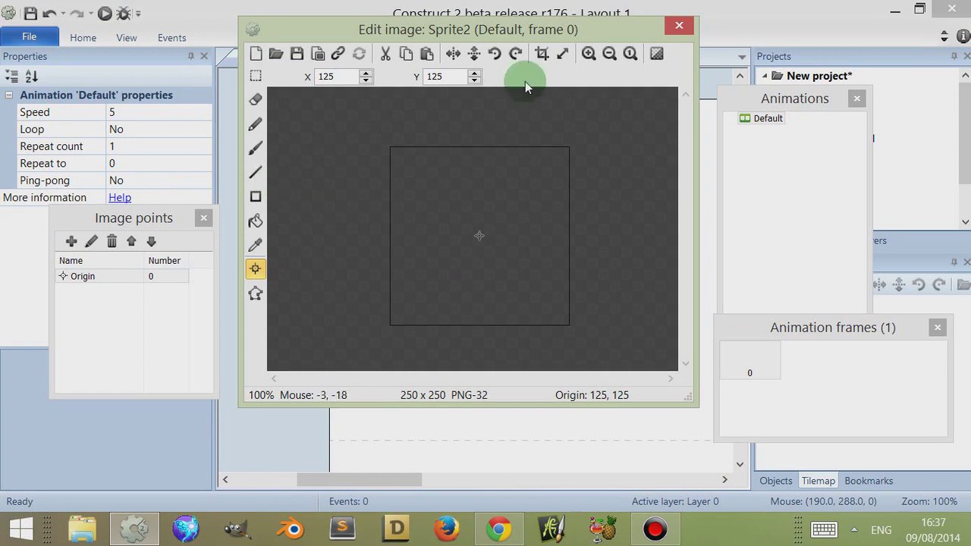
{"action": "left_click", "coordinate": [563, 55]}
{"action": "double_click", "coordinate": [489, 194]}
{"action": "type", "text": "32"}
{"action": "left_click", "coordinate": [470, 272]}
Paint a red dab in the canvas centre, then a black dab over it
{"action": "left_click", "coordinate": [255, 149]}
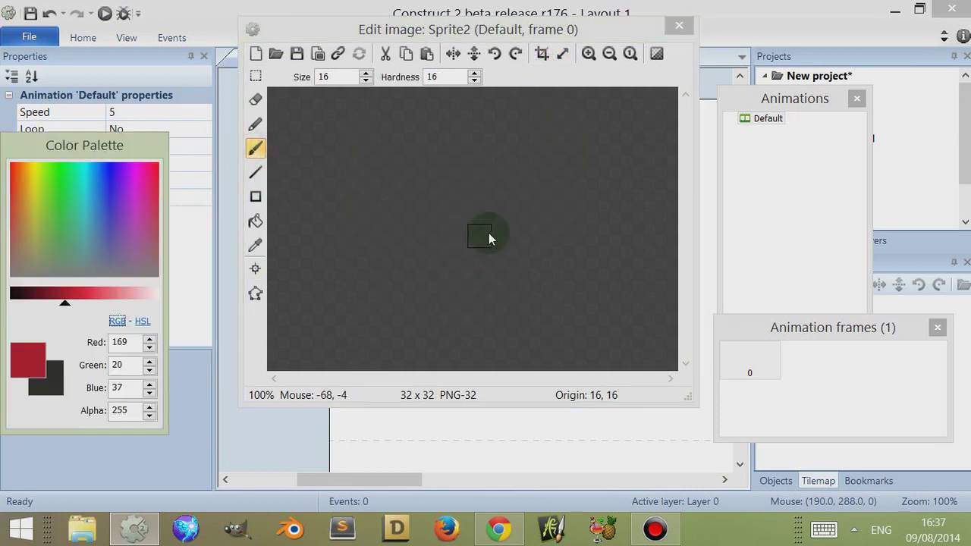
{"action": "left_click", "coordinate": [479, 233]}
{"action": "left_click_drag", "start_coordinate": [112, 296], "coordinate": [156, 297]}
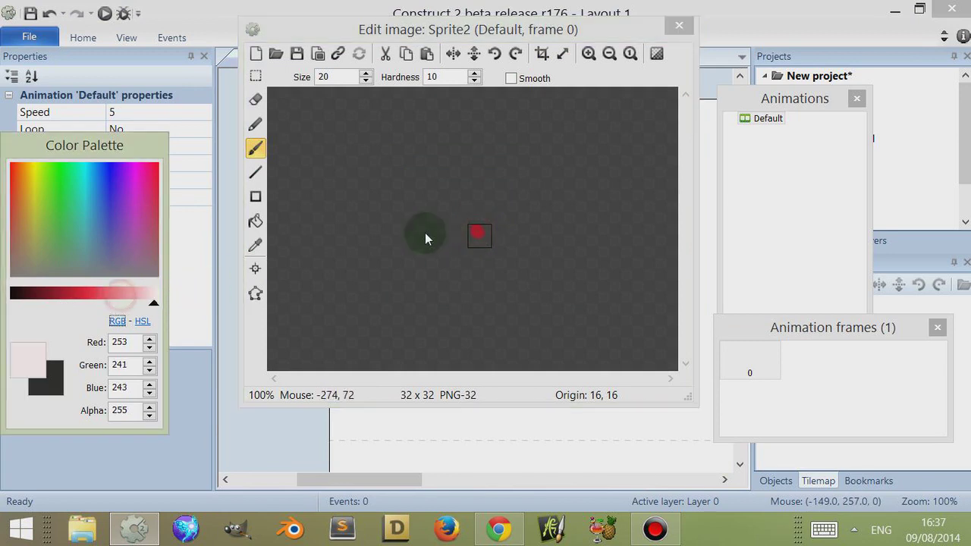
{"action": "left_click_drag", "start_coordinate": [28, 297], "coordinate": [11, 297]}
{"action": "left_click", "coordinate": [478, 235]}
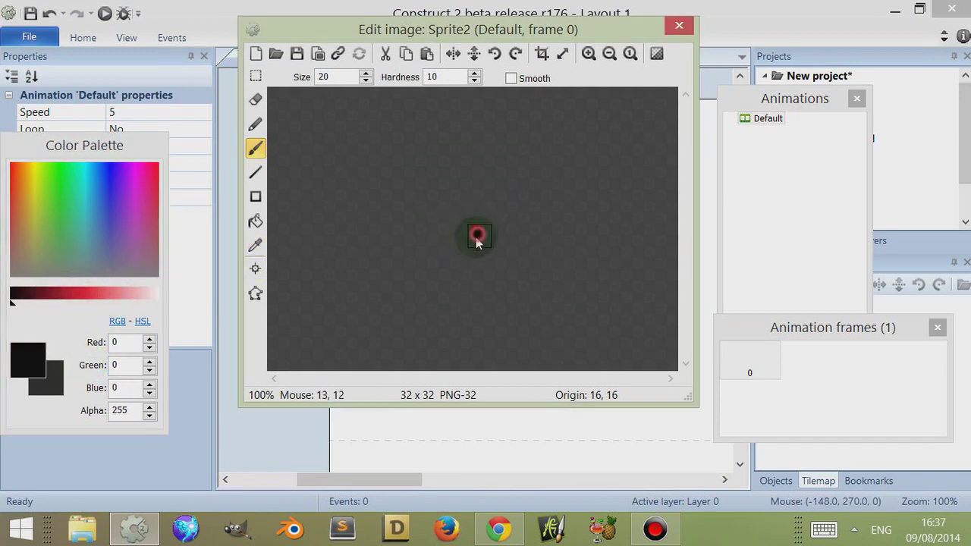
{"action": "left_click", "coordinate": [255, 267]}
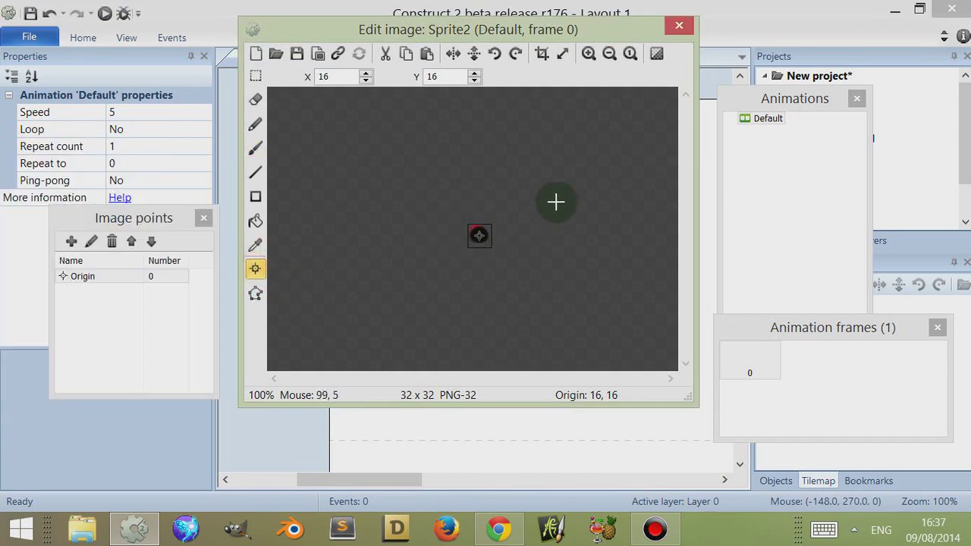
Add a System Every tick event to Event sheet 1
{"action": "left_click", "coordinate": [679, 26]}
{"action": "left_click", "coordinate": [370, 57]}
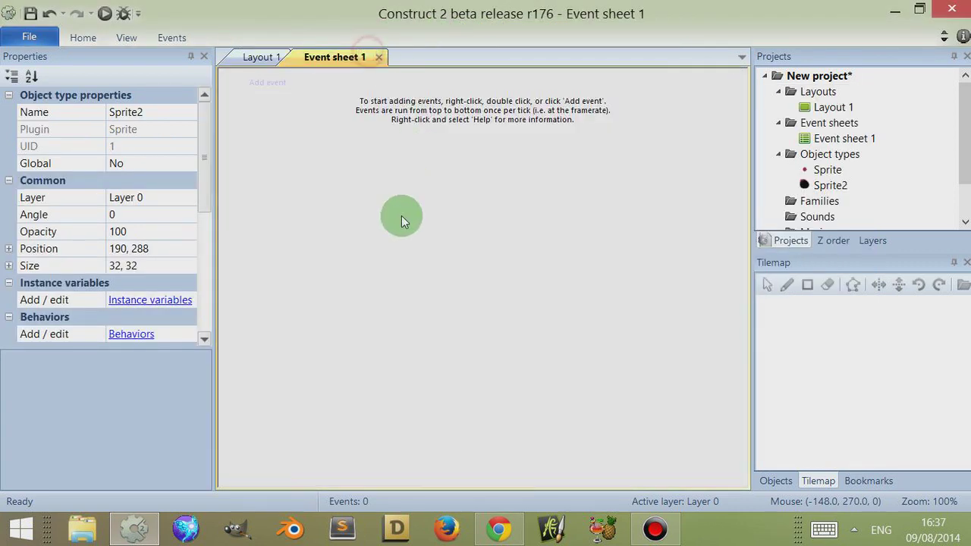
{"action": "right_click", "coordinate": [383, 212]}
{"action": "left_click", "coordinate": [424, 220]}
{"action": "double_click", "coordinate": [478, 93]}
{"action": "double_click", "coordinate": [636, 107]}
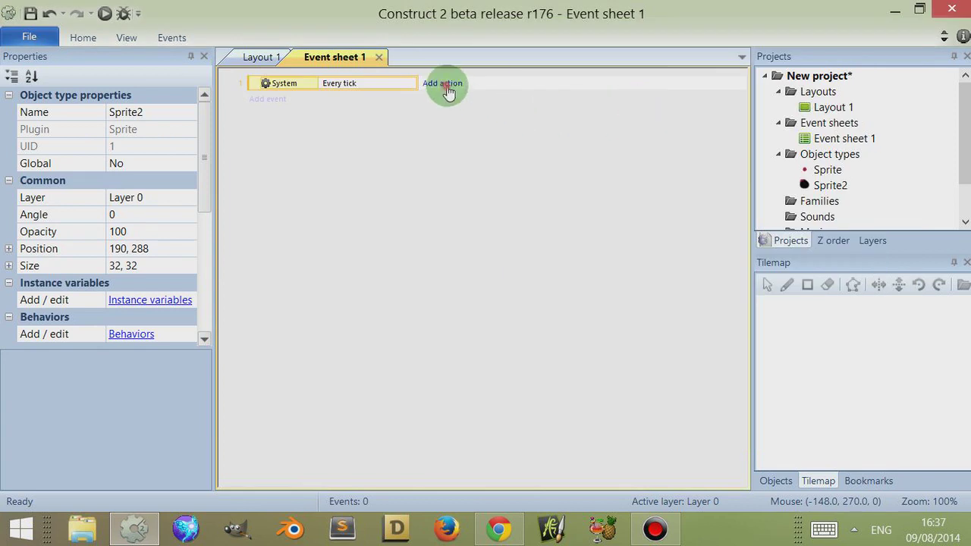
Give it a Sprite2 action: Set position to another object, Sprite, image point 1
{"action": "left_click", "coordinate": [448, 85]}
{"action": "double_click", "coordinate": [598, 97]}
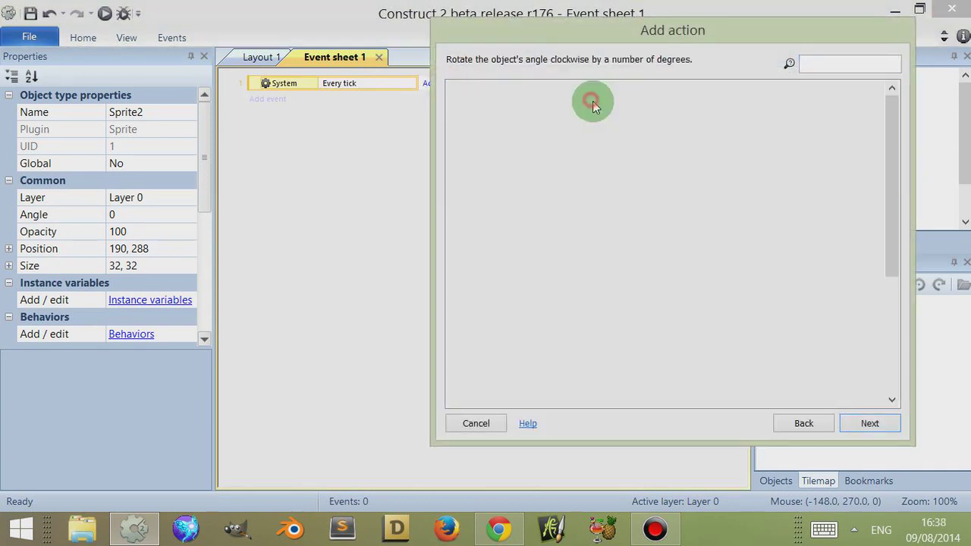
{"action": "left_click", "coordinate": [889, 182]}
{"action": "left_click_drag", "start_coordinate": [890, 182], "coordinate": [880, 304]}
{"action": "left_click", "coordinate": [657, 230]}
{"action": "double_click", "coordinate": [647, 245]}
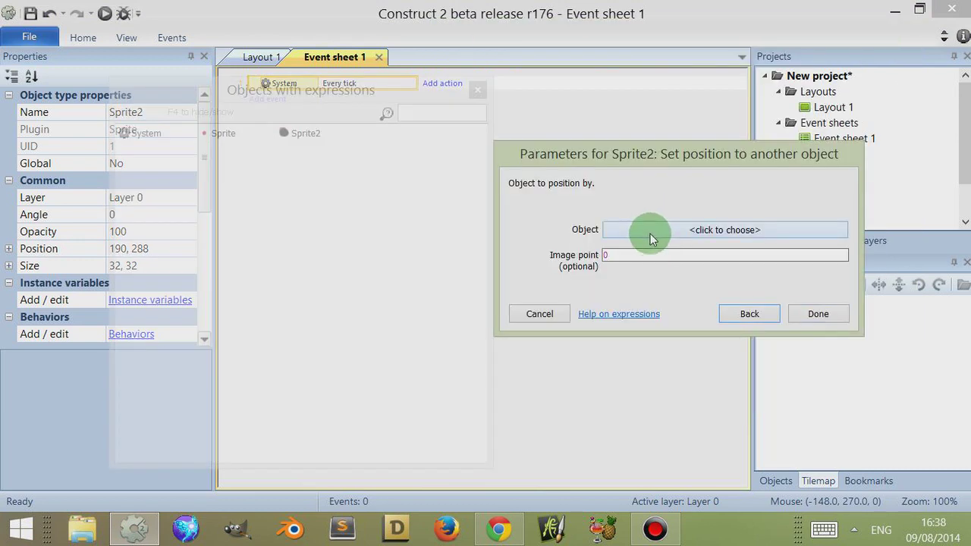
{"action": "left_click", "coordinate": [650, 233]}
{"action": "double_click", "coordinate": [460, 85]}
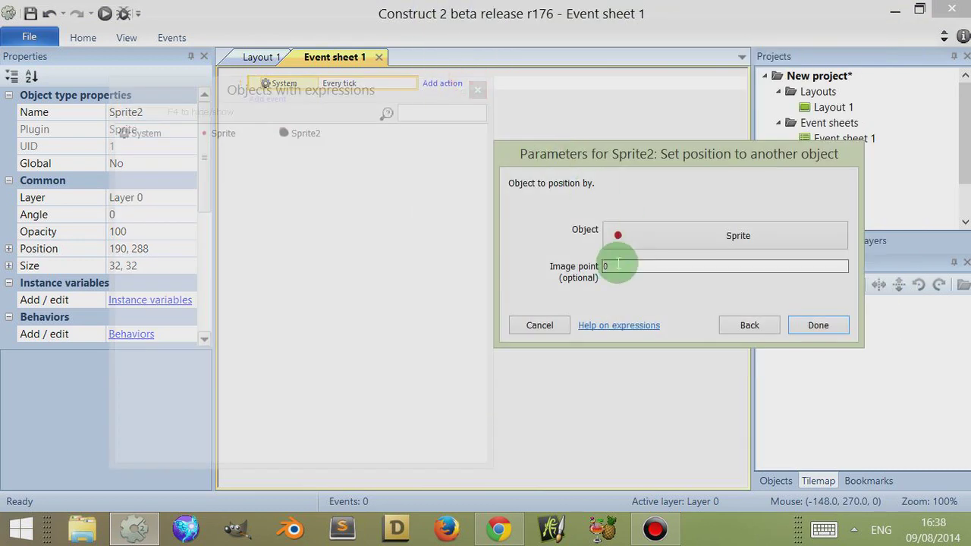
{"action": "left_click_drag", "start_coordinate": [621, 264], "coordinate": [599, 275]}
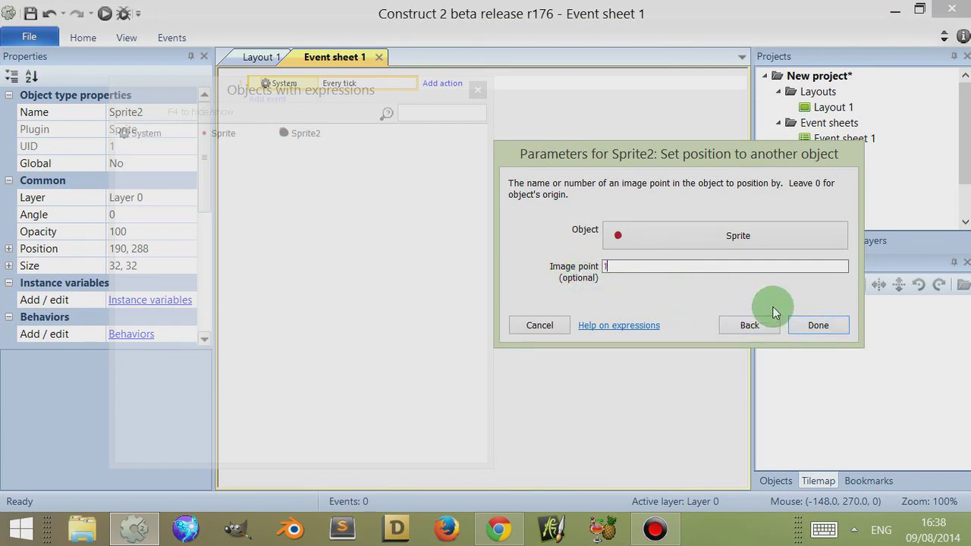
{"action": "left_click", "coordinate": [799, 325]}
Run a preview of Layout 1 and return to the event sheet
{"action": "left_click", "coordinate": [259, 59]}
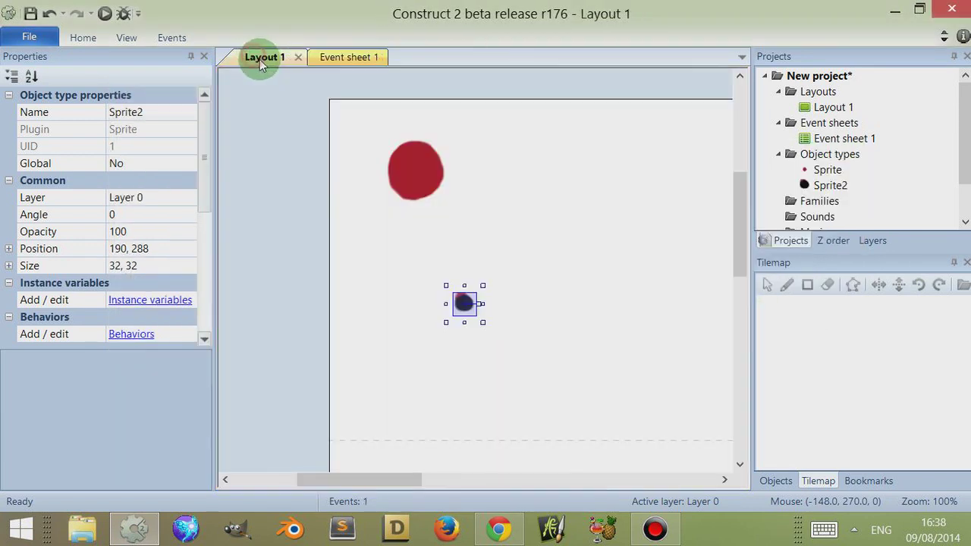
{"action": "left_click", "coordinate": [105, 14]}
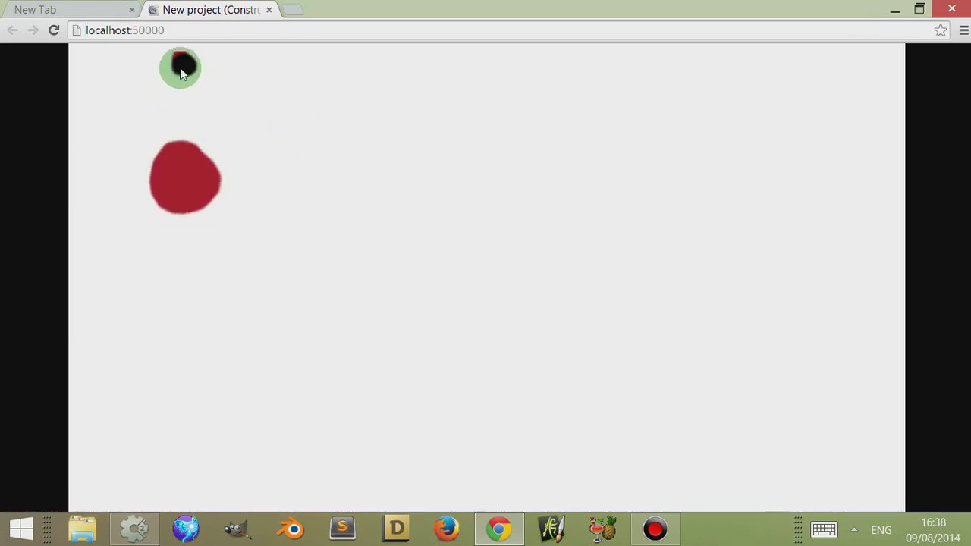
{"action": "left_click", "coordinate": [143, 522]}
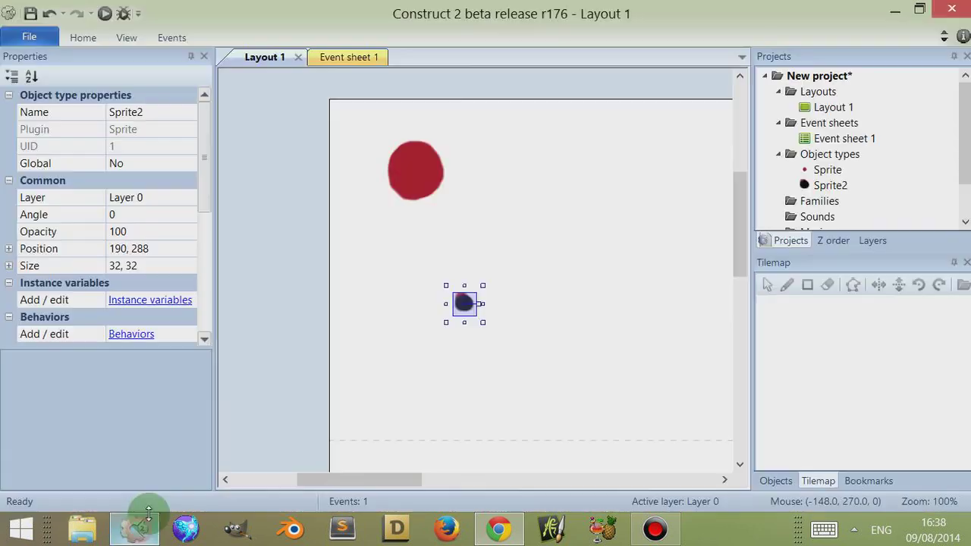
{"action": "left_click", "coordinate": [336, 58]}
Delete Imagepoint 1 from AniOne's frame 1 after comparing it with frame 0
{"action": "left_click", "coordinate": [265, 57]}
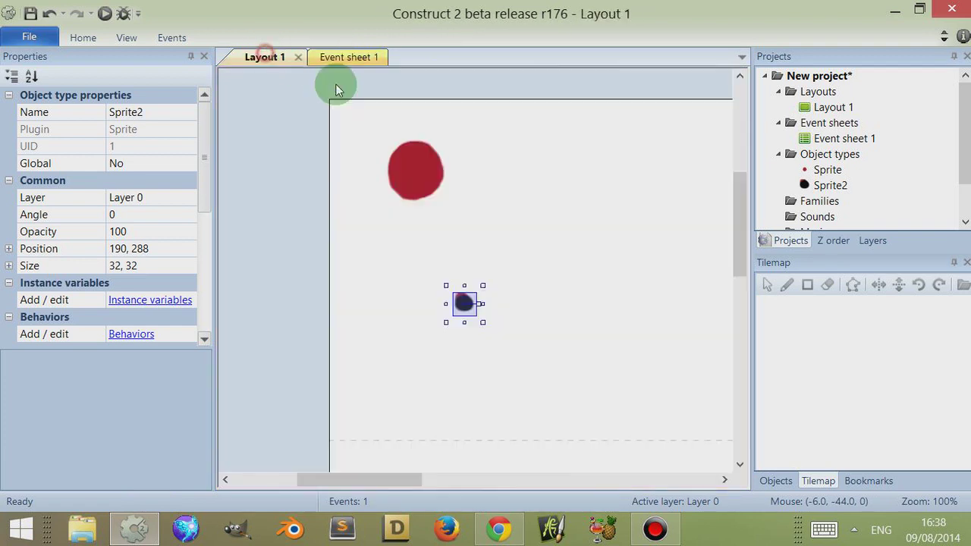
{"action": "double_click", "coordinate": [425, 172]}
{"action": "left_click", "coordinate": [739, 358]}
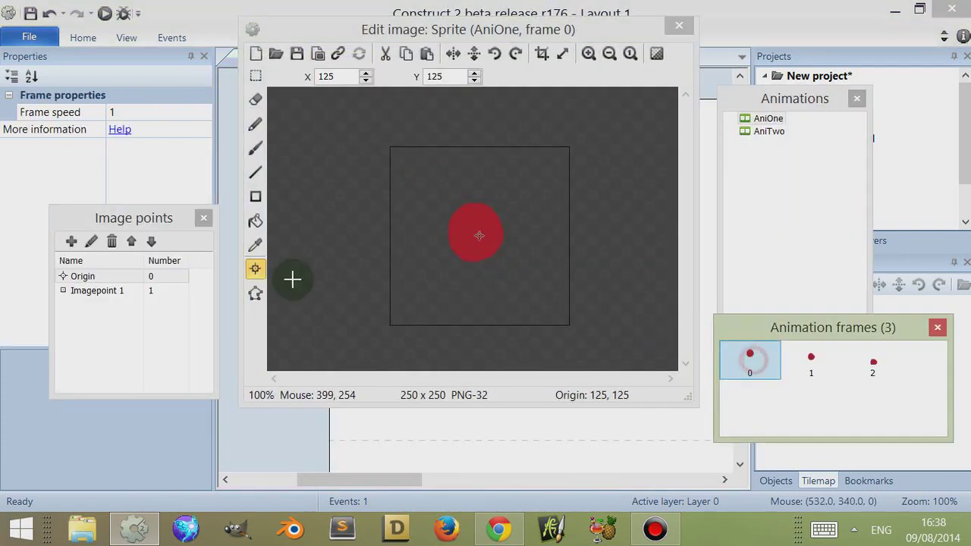
{"action": "left_click", "coordinate": [103, 293]}
{"action": "left_click", "coordinate": [798, 367]}
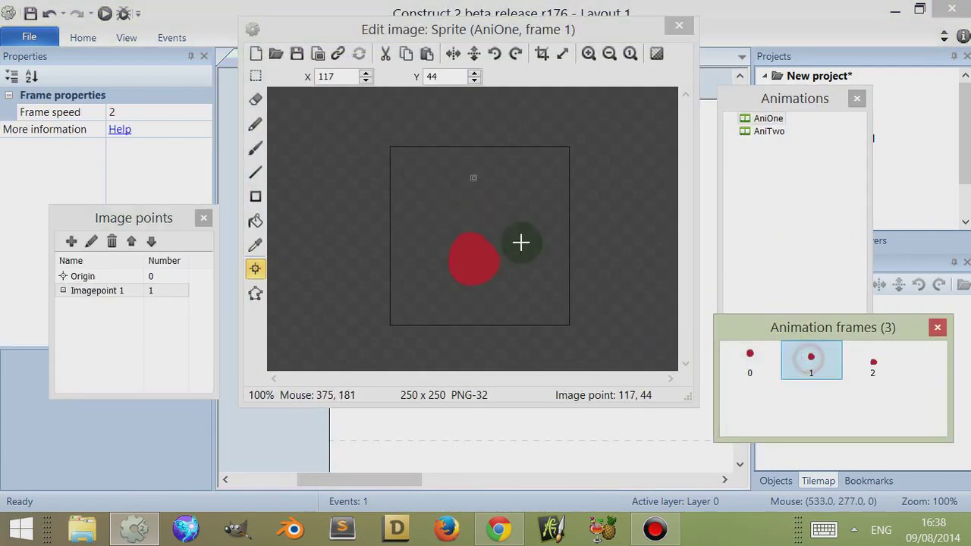
{"action": "left_click", "coordinate": [748, 356]}
{"action": "left_click", "coordinate": [809, 357]}
{"action": "left_click", "coordinate": [112, 240]}
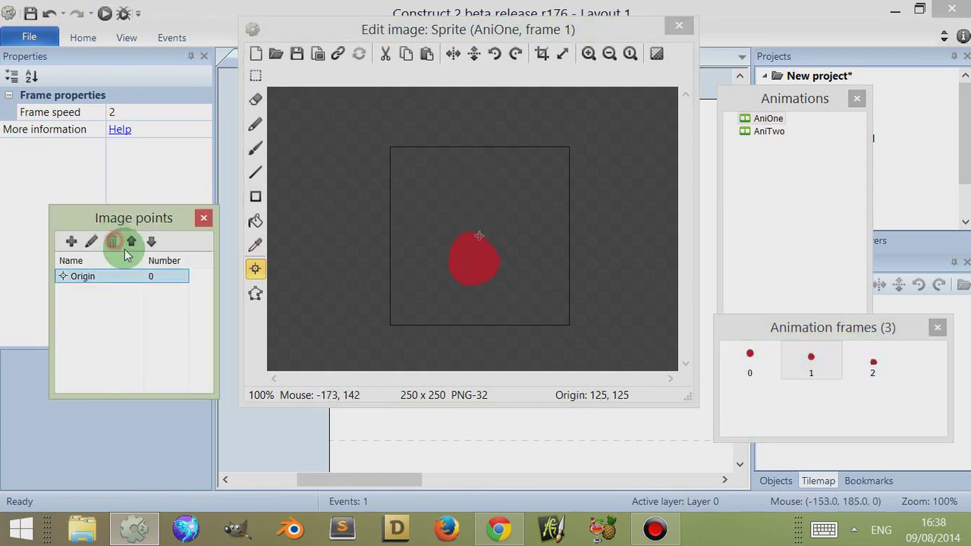
{"action": "left_click", "coordinate": [750, 355]}
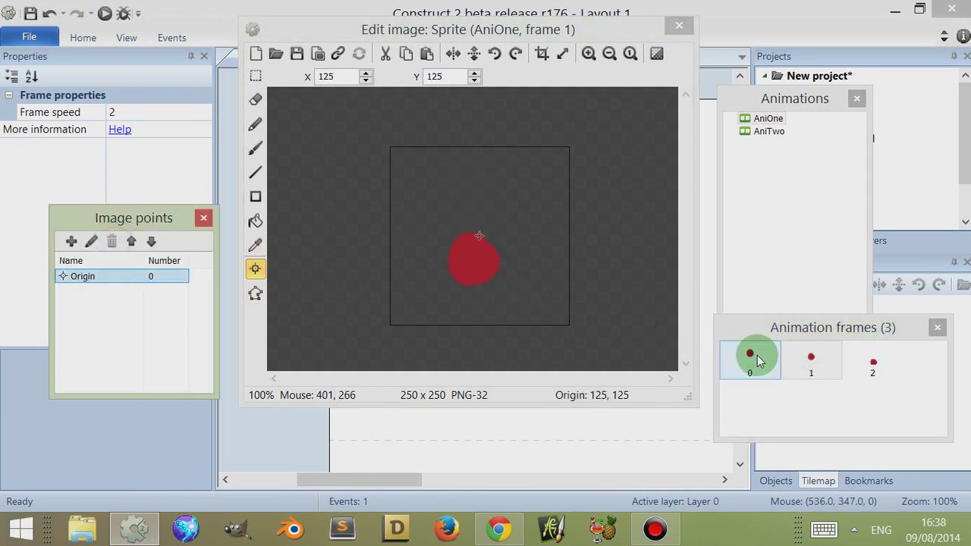
{"action": "left_click", "coordinate": [682, 29]}
Preview Layout 1 in the browser, then close the preview
{"action": "left_click", "coordinate": [342, 57]}
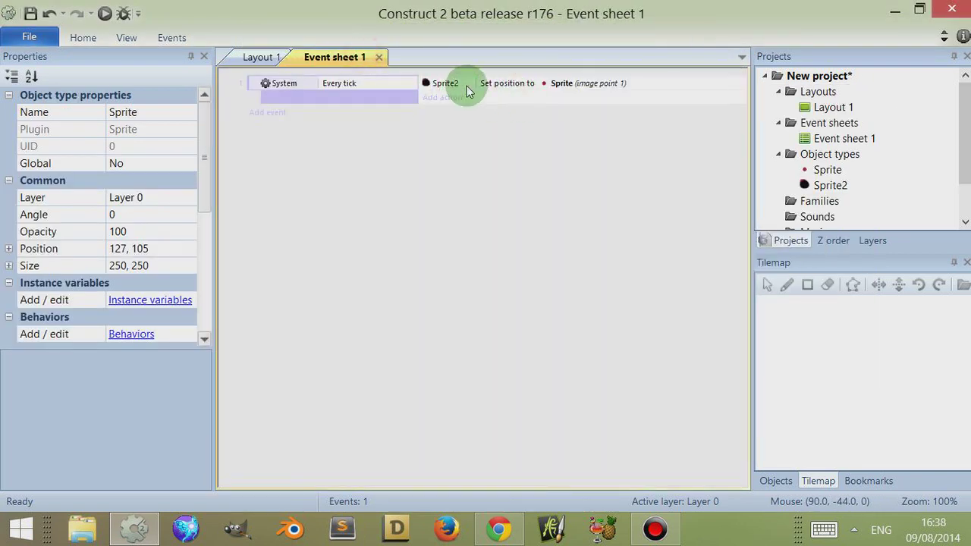
{"action": "left_click", "coordinate": [243, 59]}
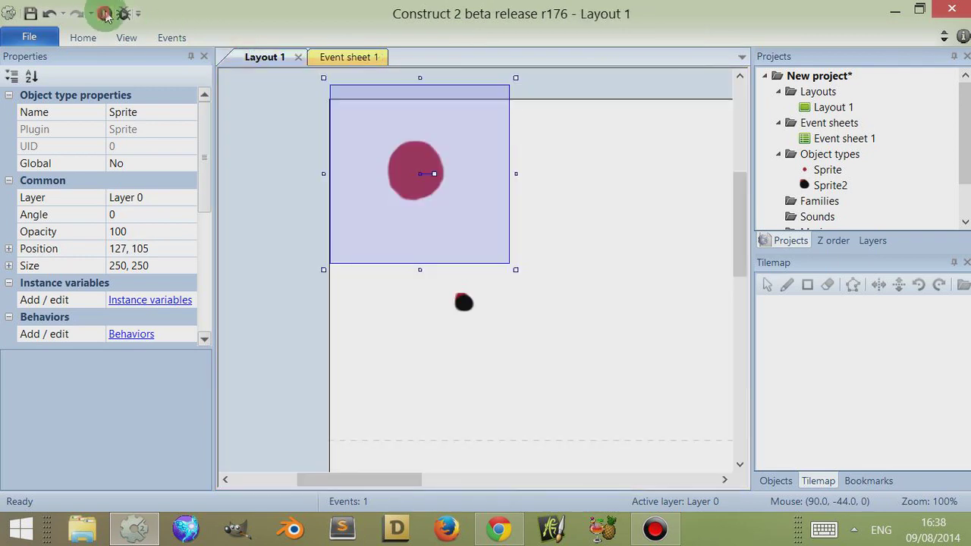
{"action": "left_click", "coordinate": [106, 14]}
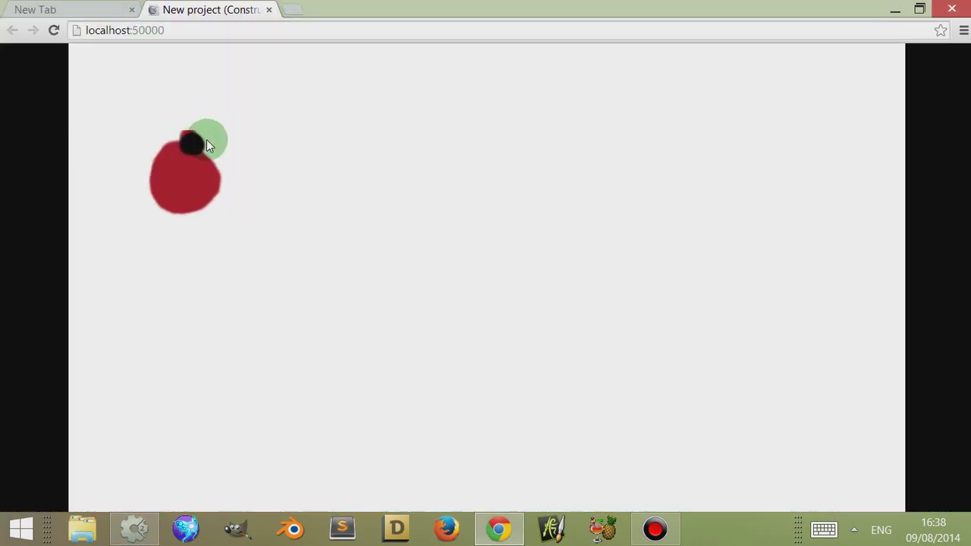
{"action": "left_click", "coordinate": [269, 11]}
Add a 'New folder' to the animations list and move AniOne into it
{"action": "left_click", "coordinate": [134, 529]}
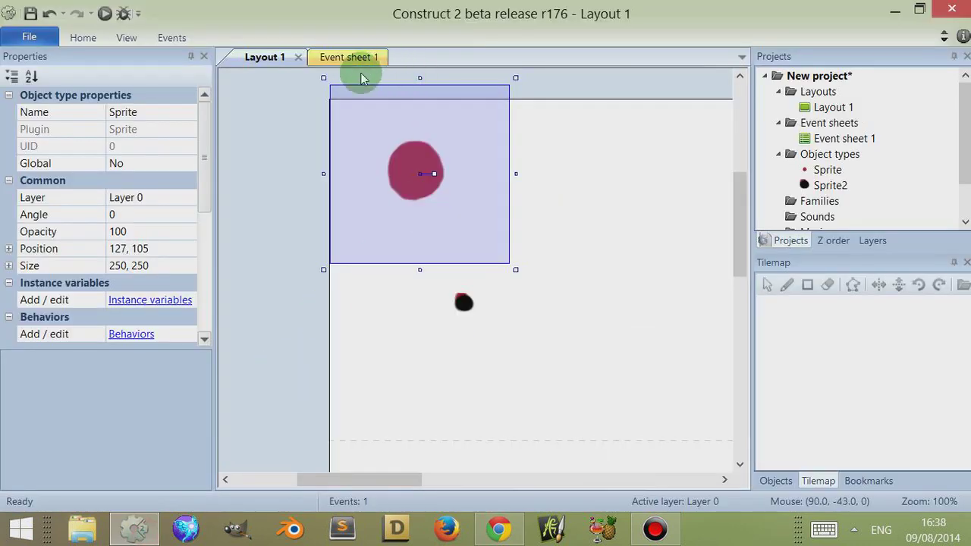
{"action": "double_click", "coordinate": [405, 159]}
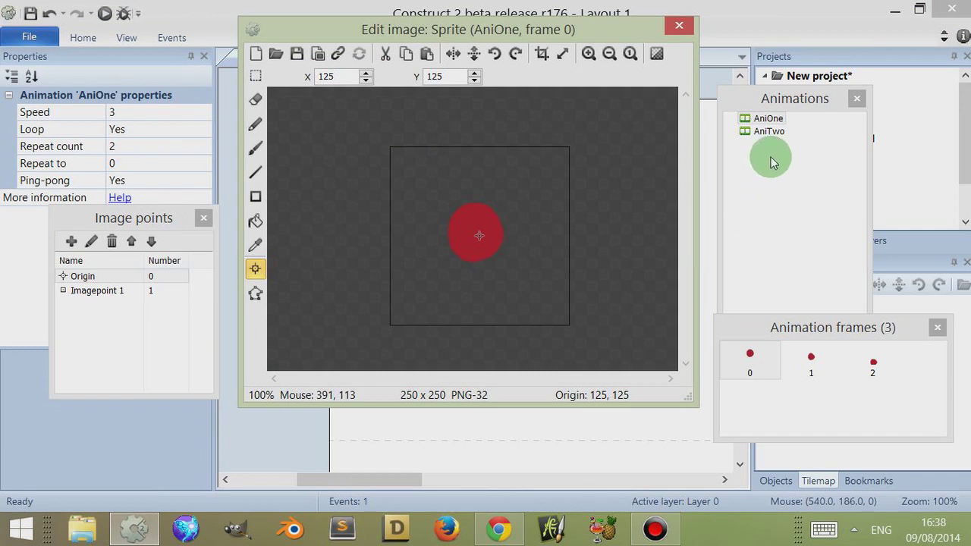
{"action": "left_click", "coordinate": [769, 131]}
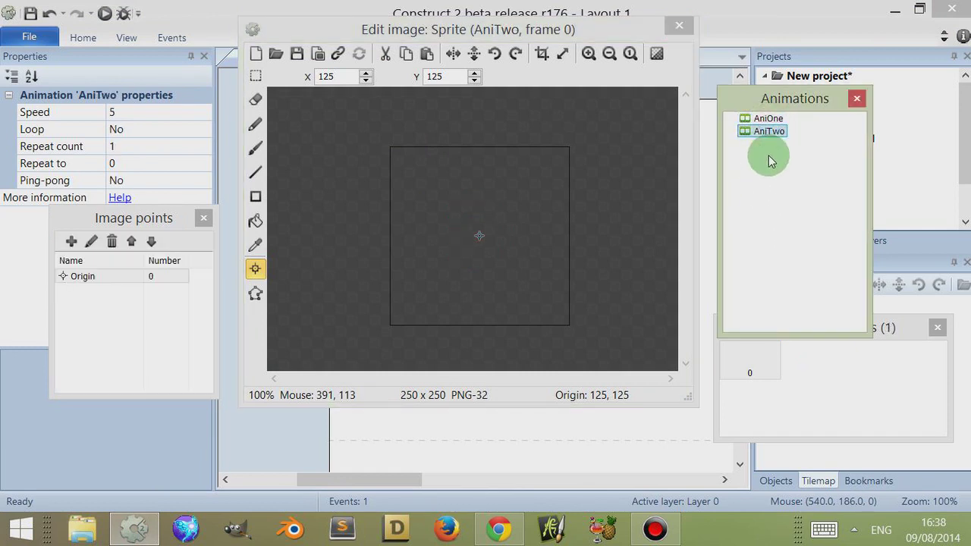
{"action": "right_click", "coordinate": [765, 158]}
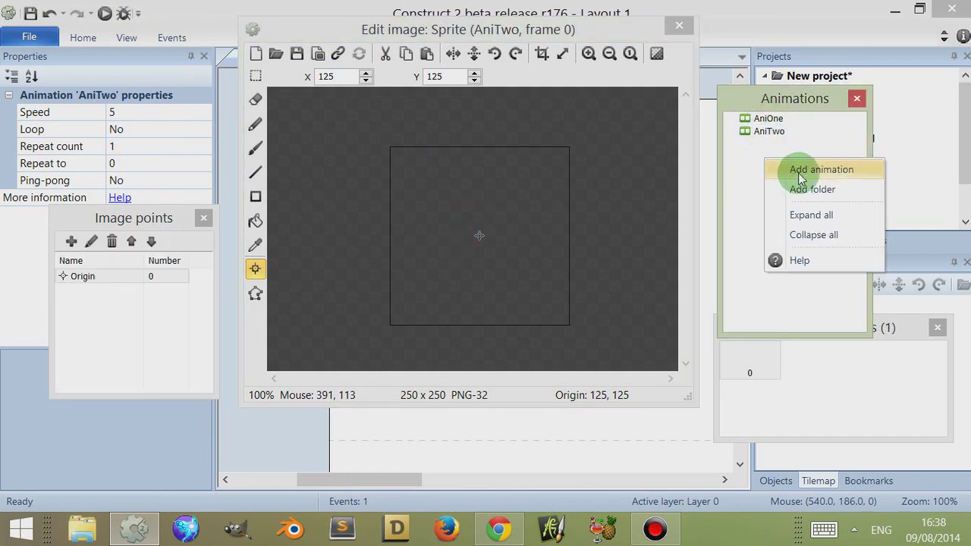
{"action": "left_click", "coordinate": [748, 152]}
{"action": "right_click", "coordinate": [764, 155]}
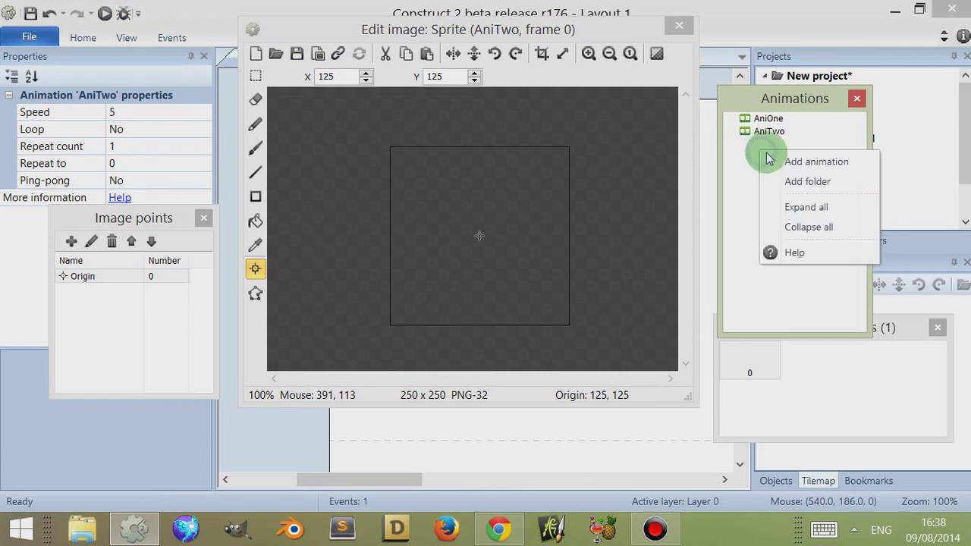
{"action": "left_click", "coordinate": [796, 180]}
{"action": "left_click", "coordinate": [776, 177]}
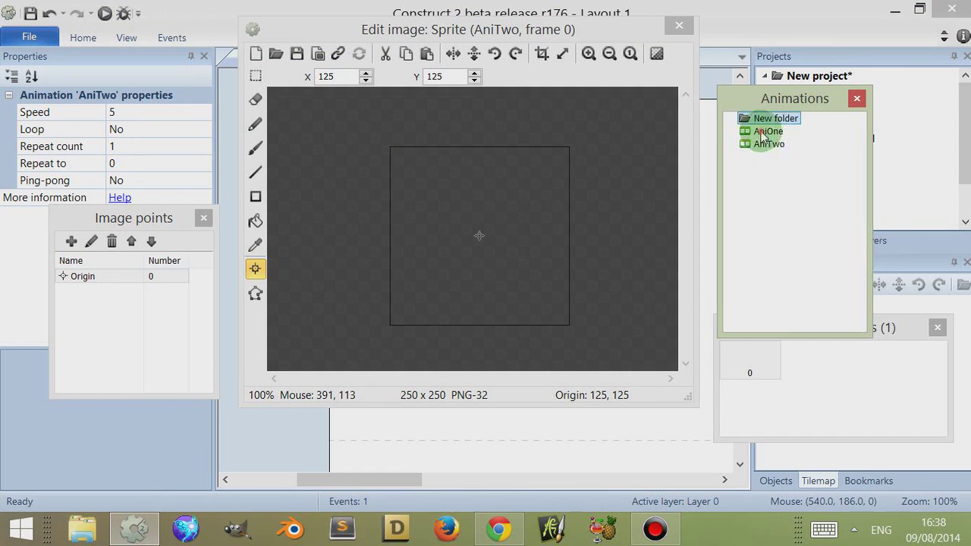
{"action": "left_click_drag", "start_coordinate": [768, 134], "coordinate": [791, 126]}
{"action": "left_click", "coordinate": [730, 120]}
Add a second folder nested inside and move AniTwo into it
{"action": "right_click", "coordinate": [751, 160]}
{"action": "left_click", "coordinate": [777, 190]}
{"action": "left_click_drag", "start_coordinate": [765, 162], "coordinate": [772, 123]}
{"action": "left_click", "coordinate": [730, 144]}
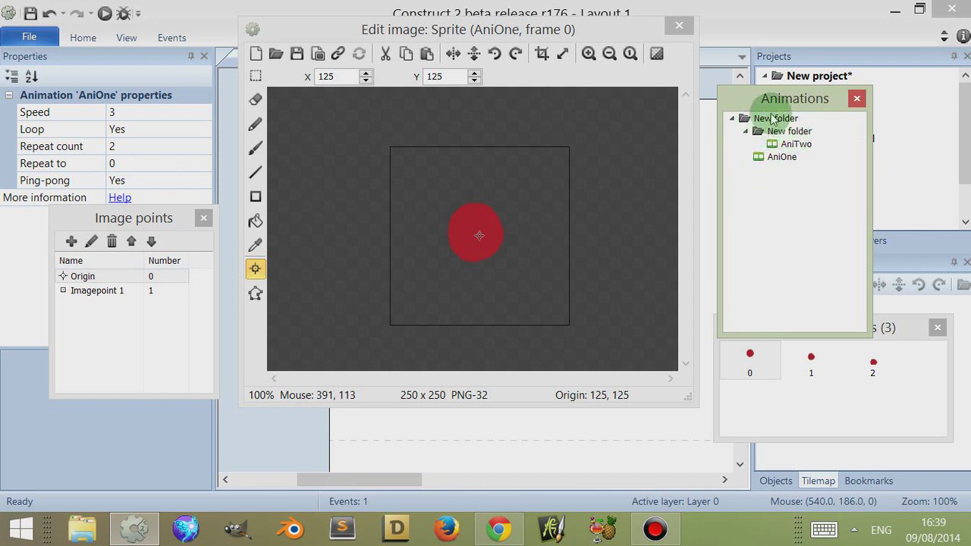
{"action": "left_click", "coordinate": [793, 143]}
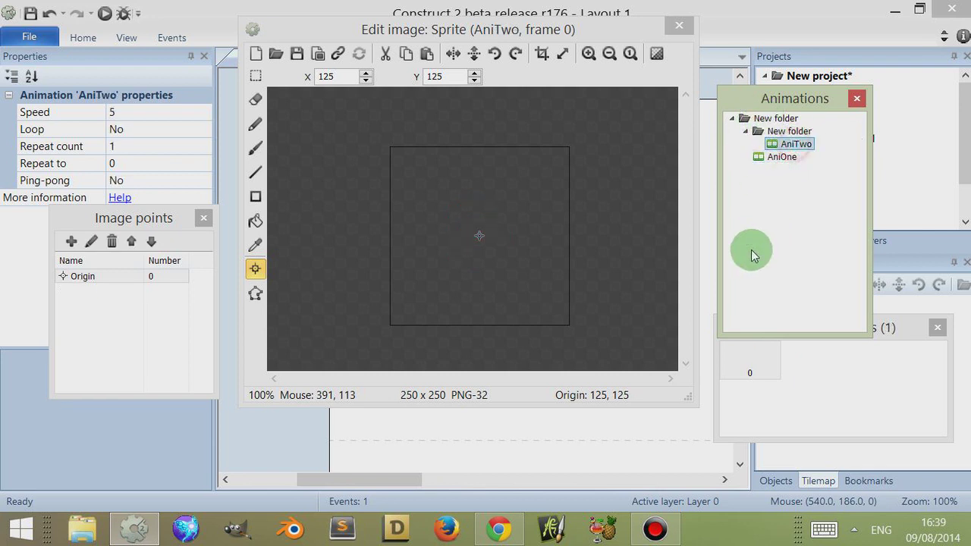
{"action": "left_click", "coordinate": [776, 119]}
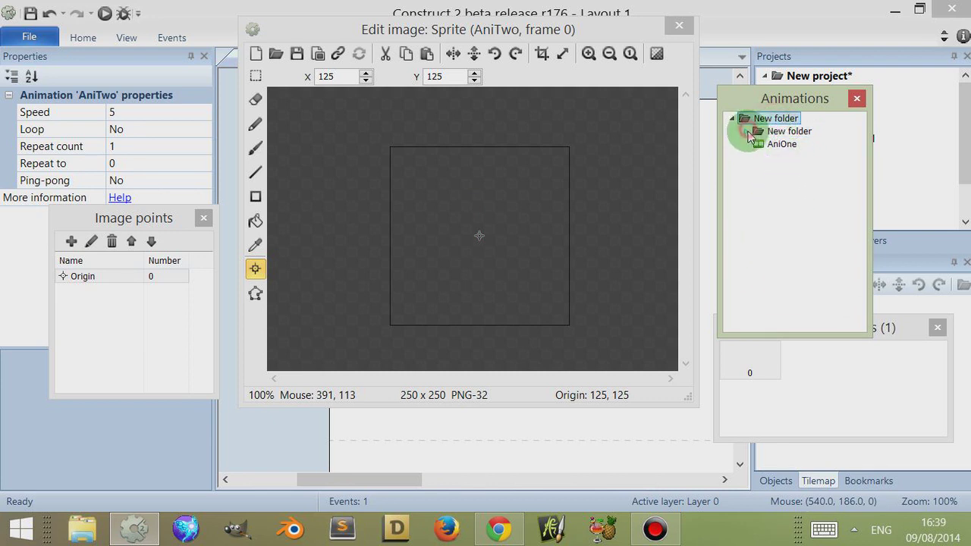
{"action": "left_click_drag", "start_coordinate": [749, 135], "coordinate": [751, 135]}
{"action": "left_click", "coordinate": [778, 157]}
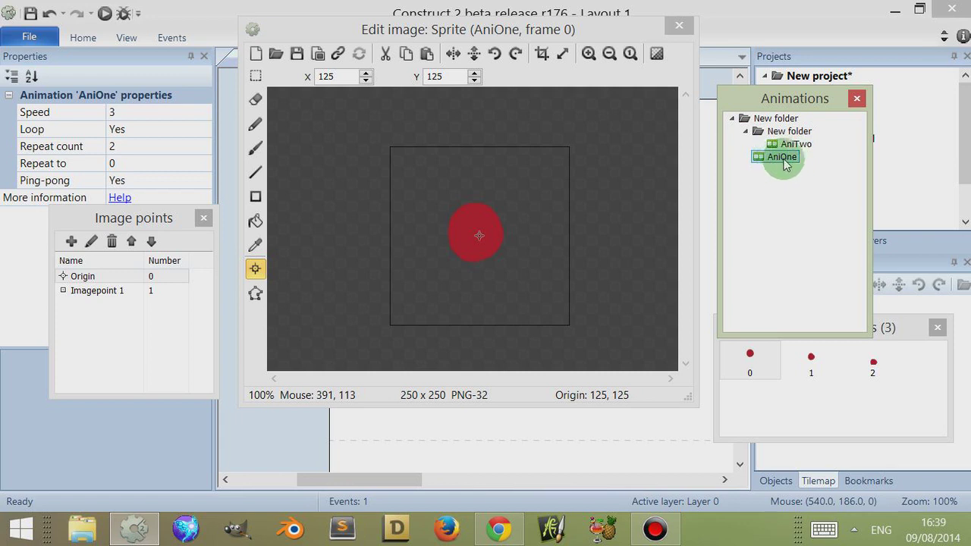
Draw a filled blue square with the Rectangle tool on AniTwo's frame 0
{"action": "left_click", "coordinate": [793, 144]}
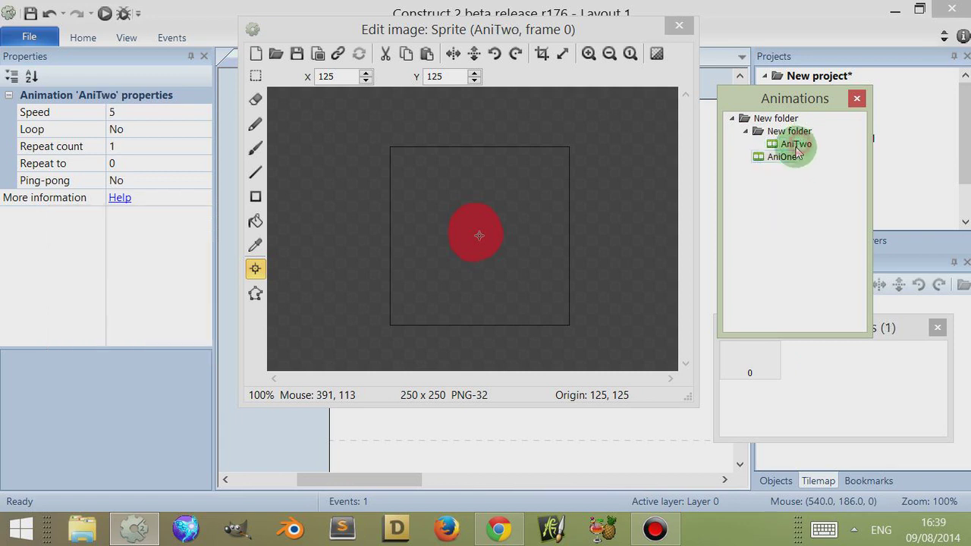
{"action": "left_click", "coordinate": [729, 357]}
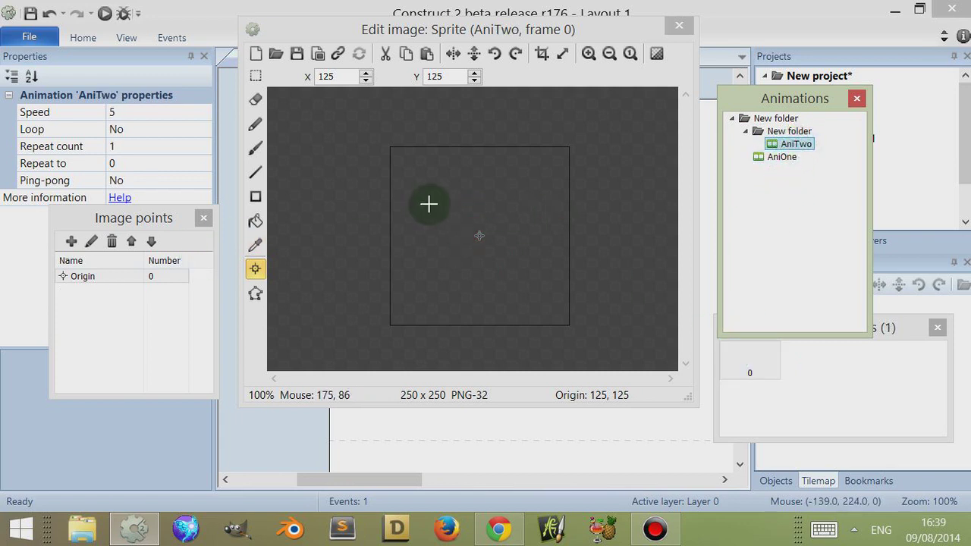
{"action": "left_click", "coordinate": [256, 197]}
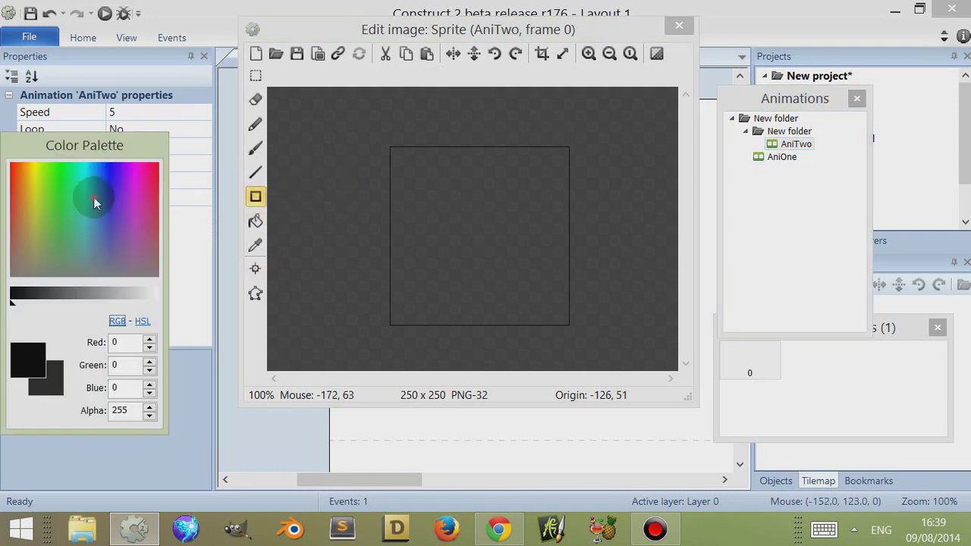
{"action": "left_click", "coordinate": [95, 197]}
{"action": "left_click_drag", "start_coordinate": [435, 176], "coordinate": [536, 270]}
Compare AniTwo with AniOne's frames, then close and reopen the image editor
{"action": "left_click", "coordinate": [806, 382]}
{"action": "left_click", "coordinate": [797, 143]}
{"action": "left_click", "coordinate": [777, 159]}
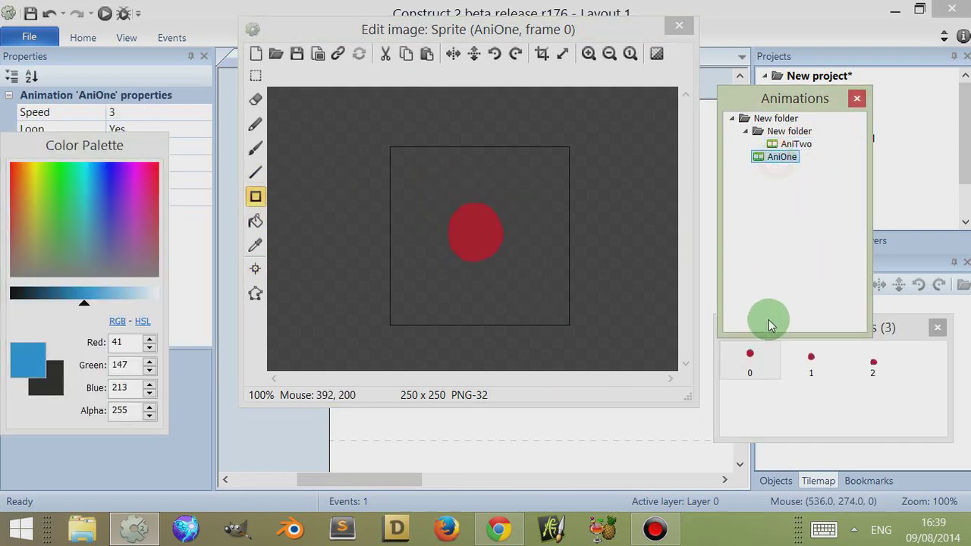
{"action": "left_click", "coordinate": [804, 147]}
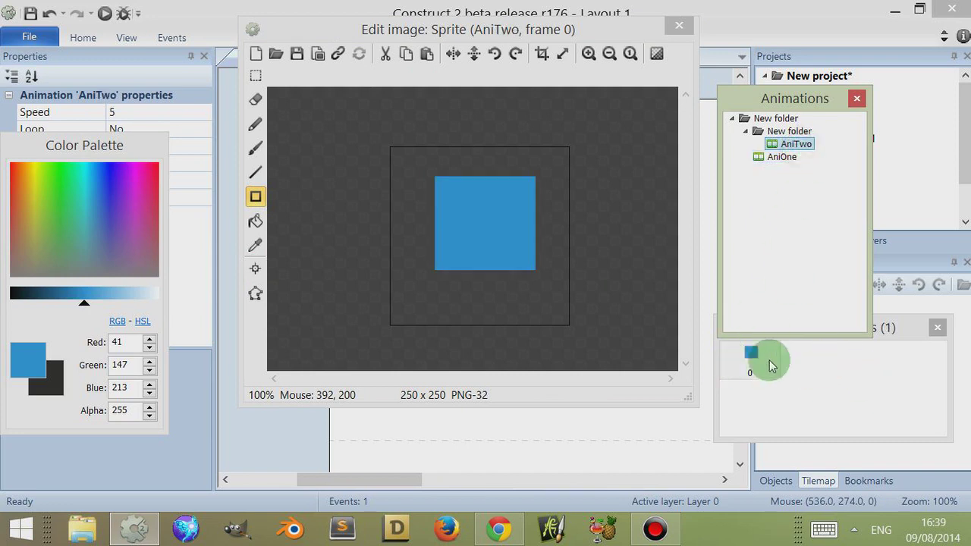
{"action": "left_click", "coordinate": [679, 28]}
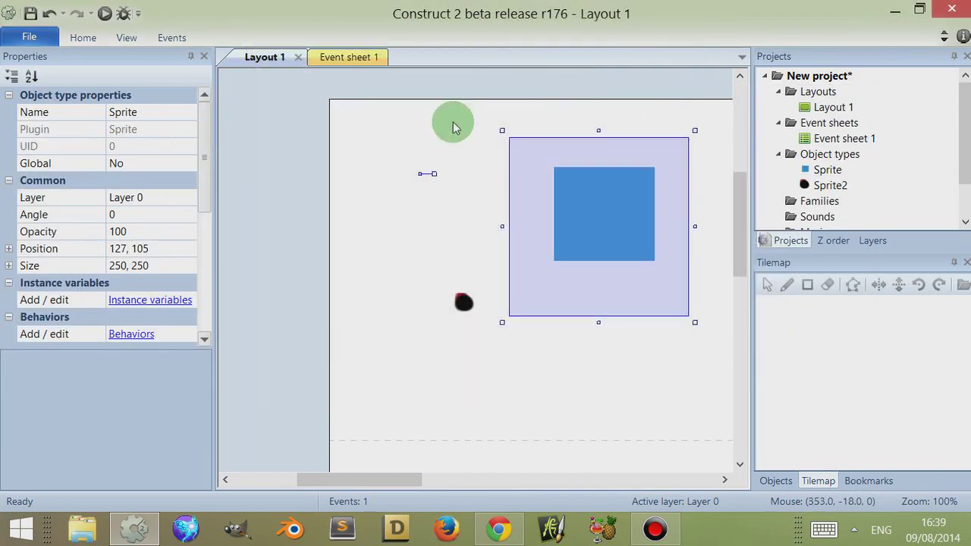
{"action": "double_click", "coordinate": [571, 225]}
{"action": "left_click", "coordinate": [733, 119]}
Close the image editor, preview the layout with the blue square, and return to Layout 1
{"action": "left_click", "coordinate": [678, 25]}
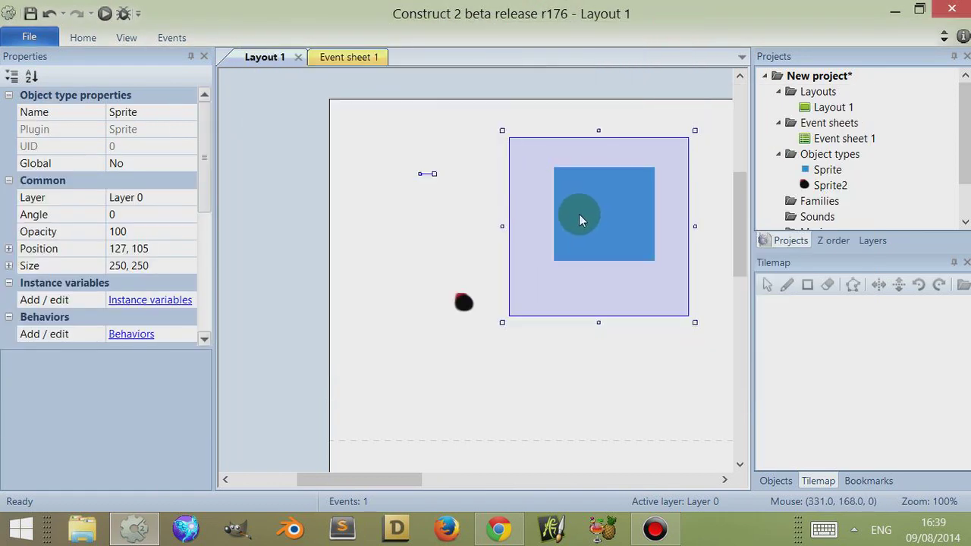
{"action": "left_click", "coordinate": [105, 15]}
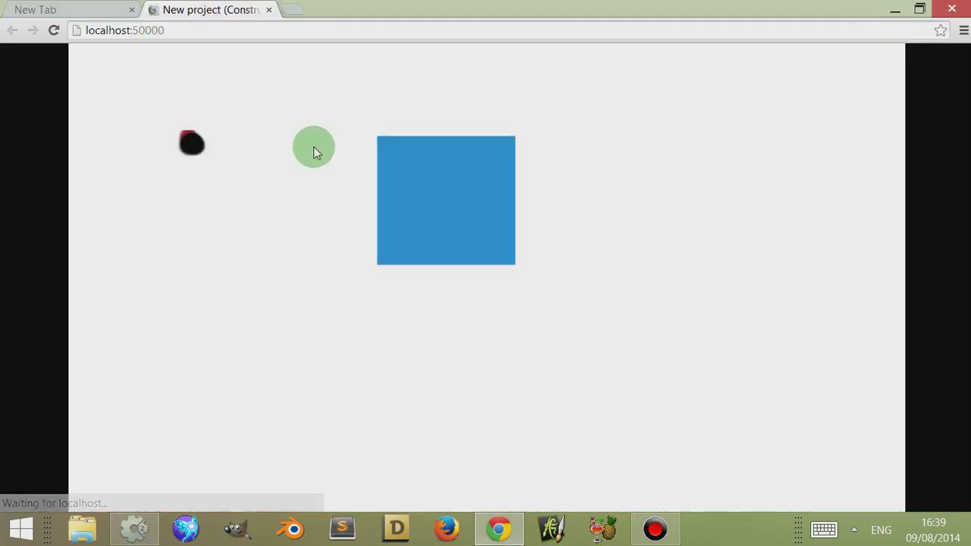
{"action": "left_click", "coordinate": [138, 529]}
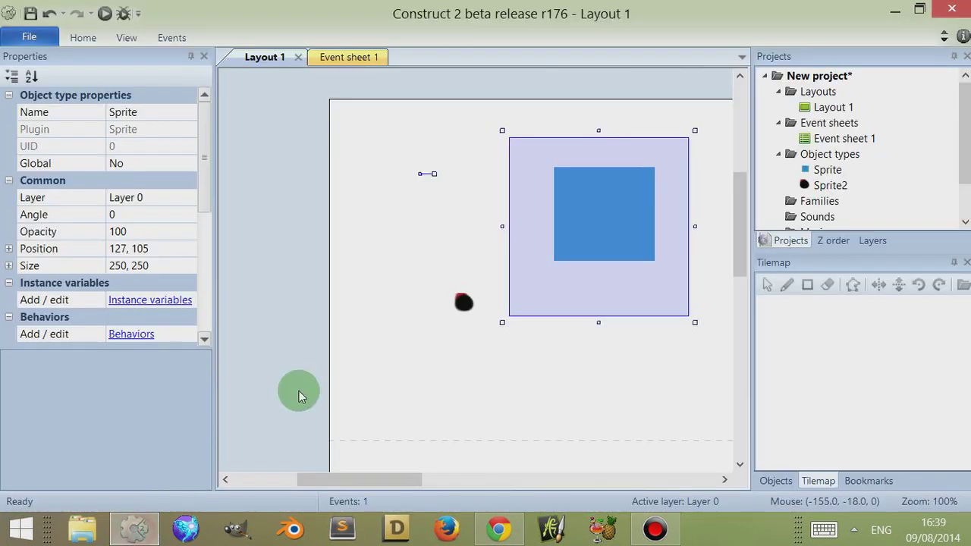
{"action": "left_click", "coordinate": [334, 56]}
{"action": "left_click", "coordinate": [258, 56]}
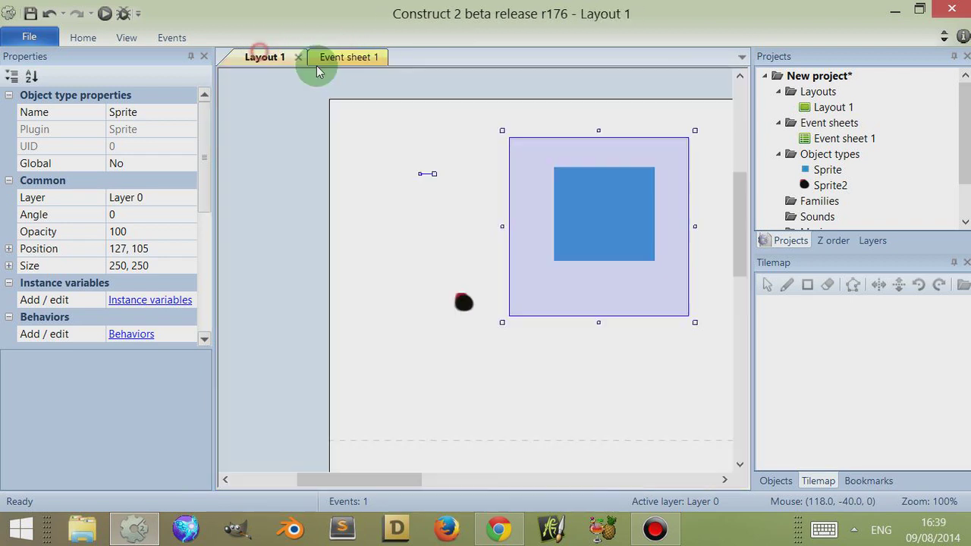
Open the sprite's image editor and look at the AniTwo animation's options without changing them
{"action": "double_click", "coordinate": [585, 204]}
{"action": "left_click", "coordinate": [733, 118]}
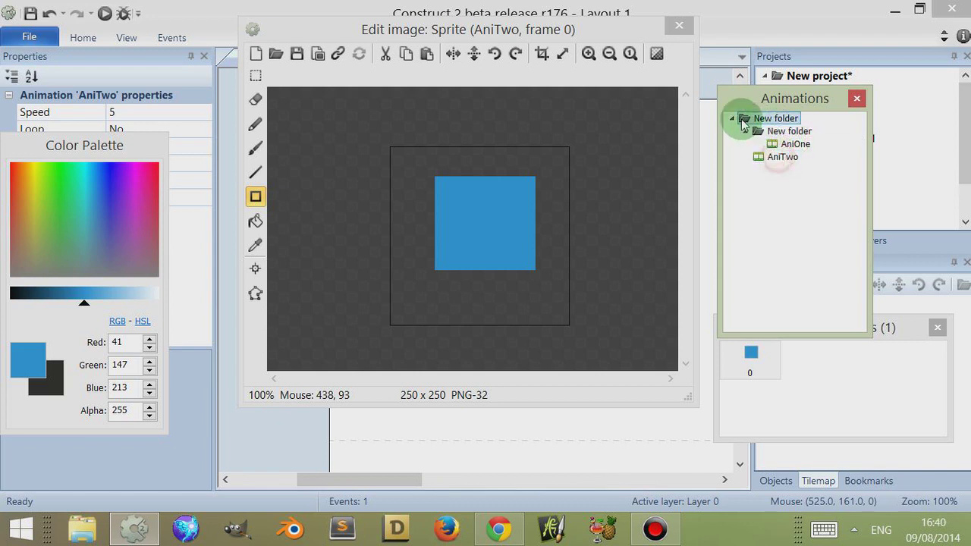
{"action": "right_click", "coordinate": [785, 156]}
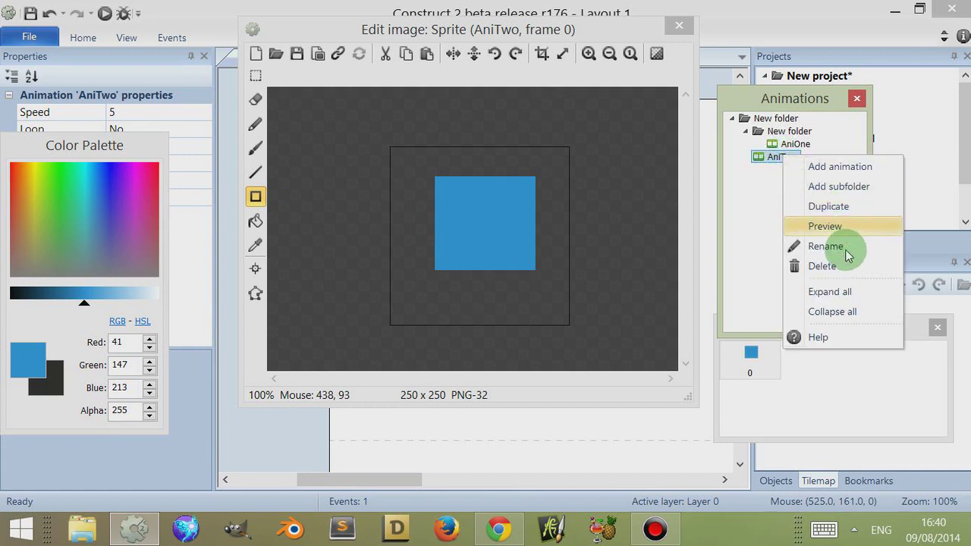
{"action": "left_click", "coordinate": [763, 200]}
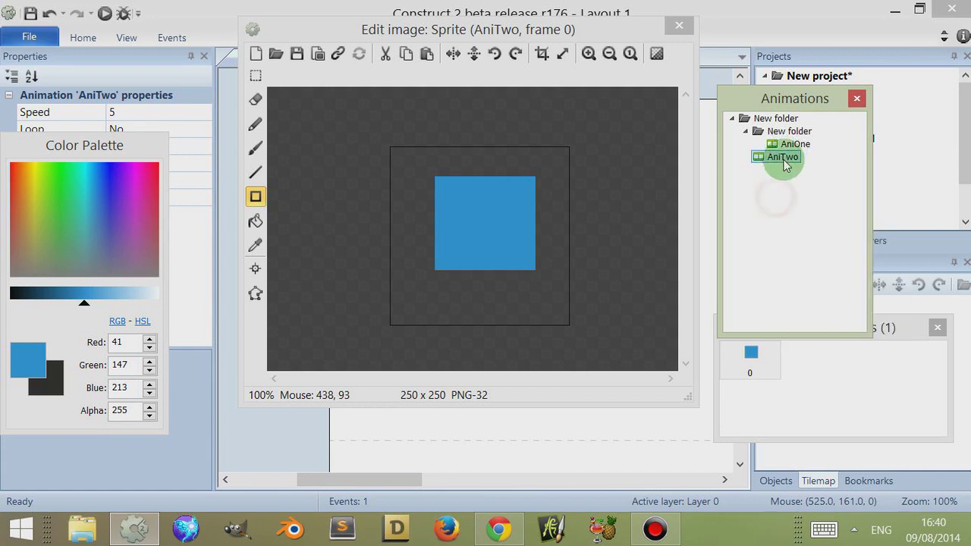
Close the image editor, run a layout preview, and close the preview tab in Chrome
{"action": "left_click", "coordinate": [679, 25]}
{"action": "left_click", "coordinate": [105, 14]}
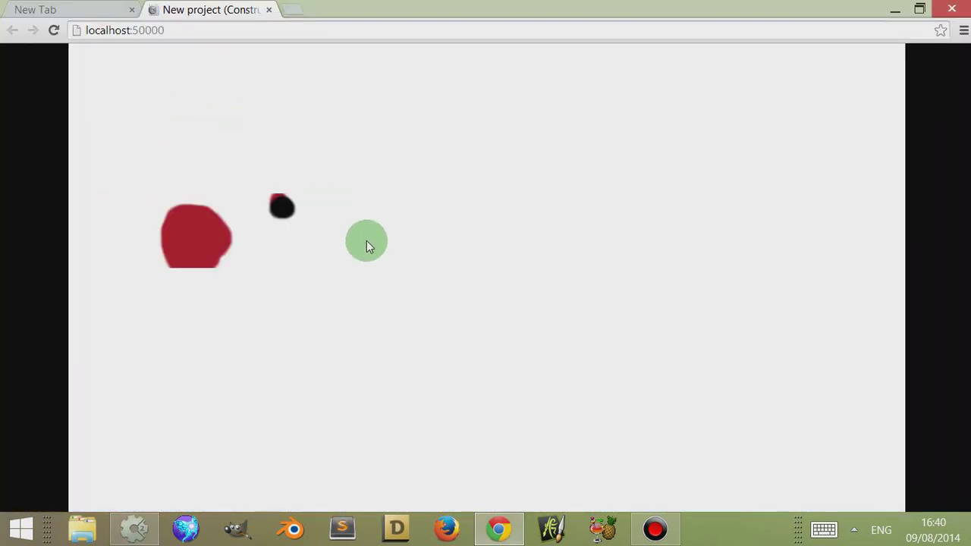
{"action": "left_click", "coordinate": [267, 18]}
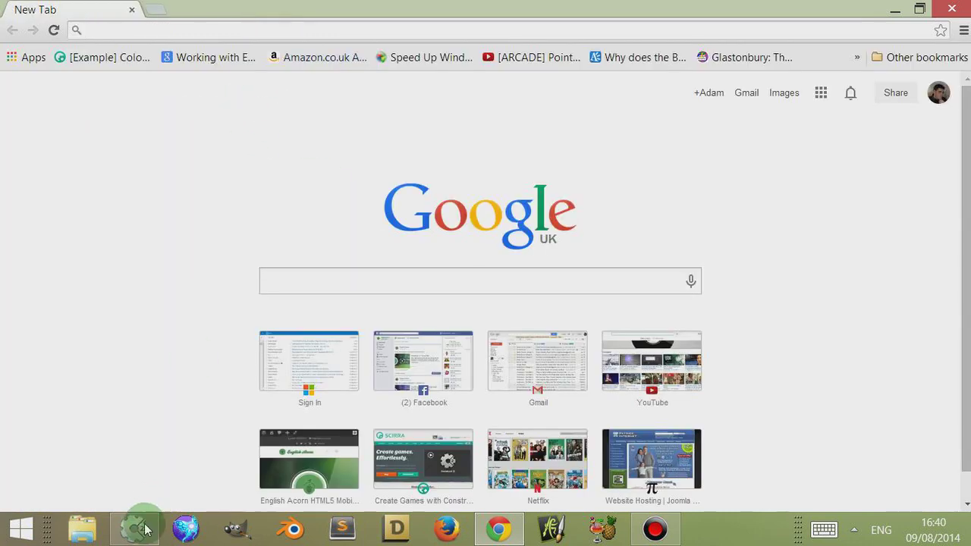
In Event sheet 1, add a new System 'On start of layout' event
{"action": "left_click", "coordinate": [132, 528]}
{"action": "left_click", "coordinate": [345, 57]}
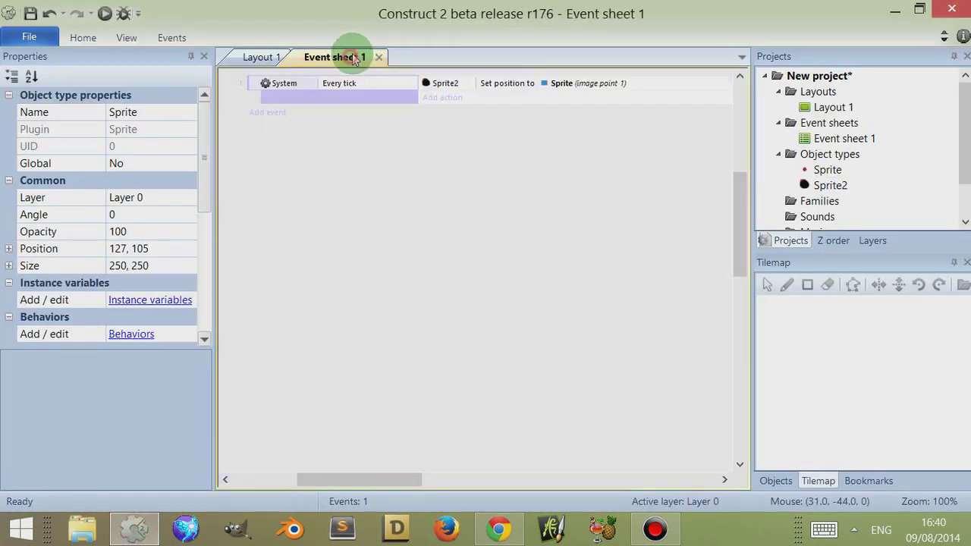
{"action": "double_click", "coordinate": [304, 166]}
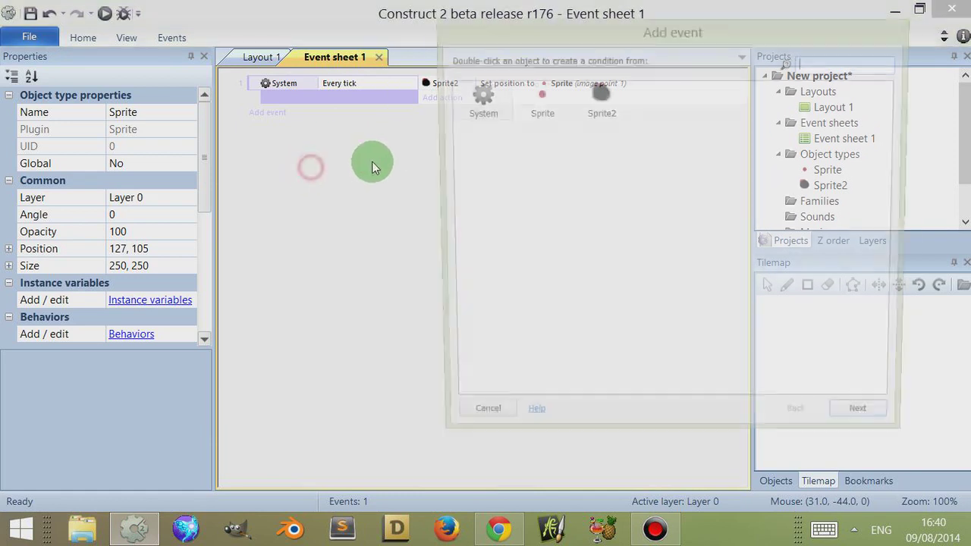
{"action": "double_click", "coordinate": [471, 97]}
{"action": "left_click_drag", "start_coordinate": [890, 159], "coordinate": [872, 299]}
{"action": "double_click", "coordinate": [775, 276]}
Give the event a System Wait action of 2 seconds
{"action": "left_click", "coordinate": [450, 114]}
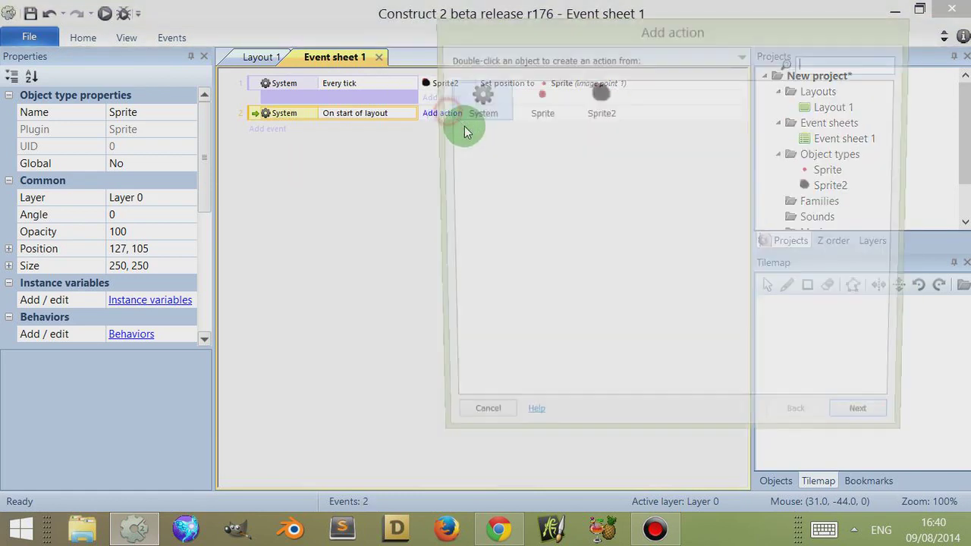
{"action": "double_click", "coordinate": [471, 97]}
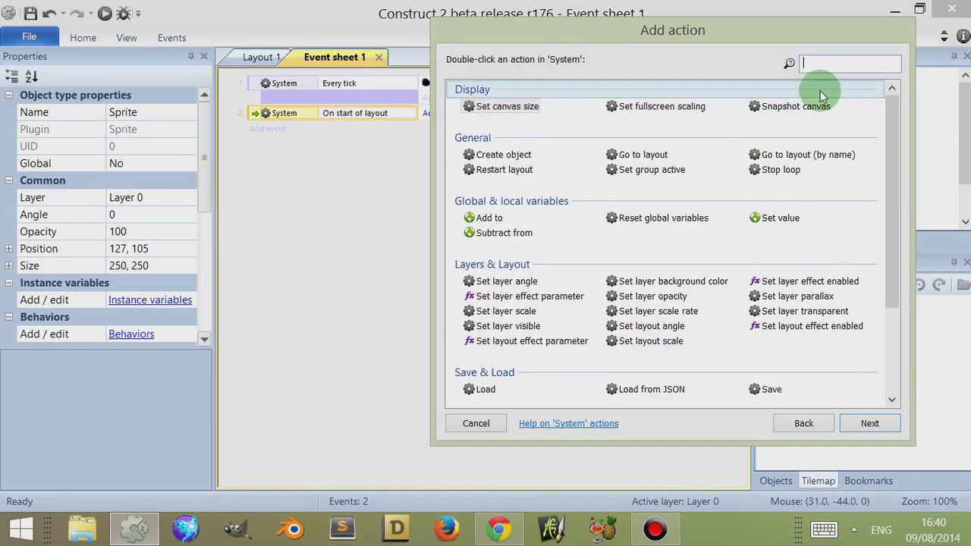
{"action": "type", "text": "wait"}
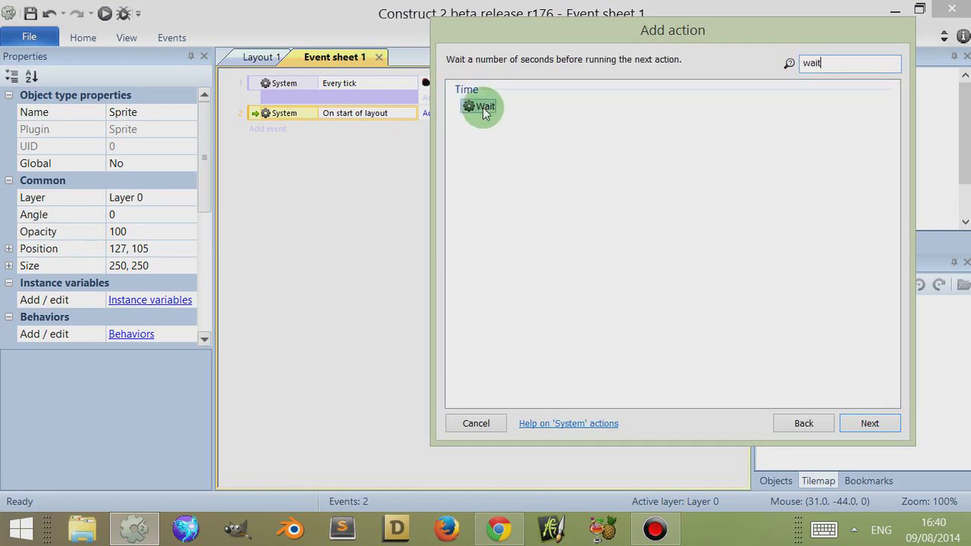
{"action": "double_click", "coordinate": [485, 107]}
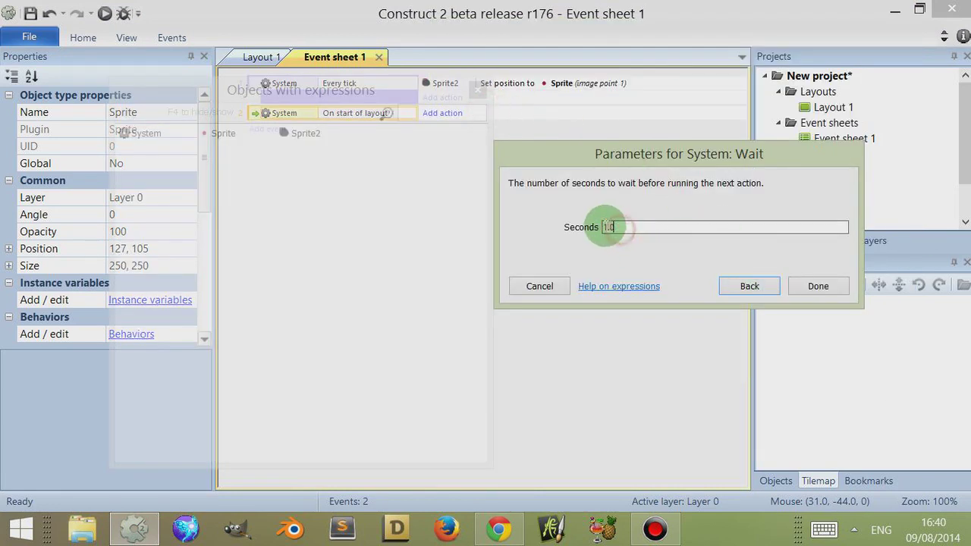
{"action": "type", "text": "2"}
{"action": "left_click", "coordinate": [808, 286]}
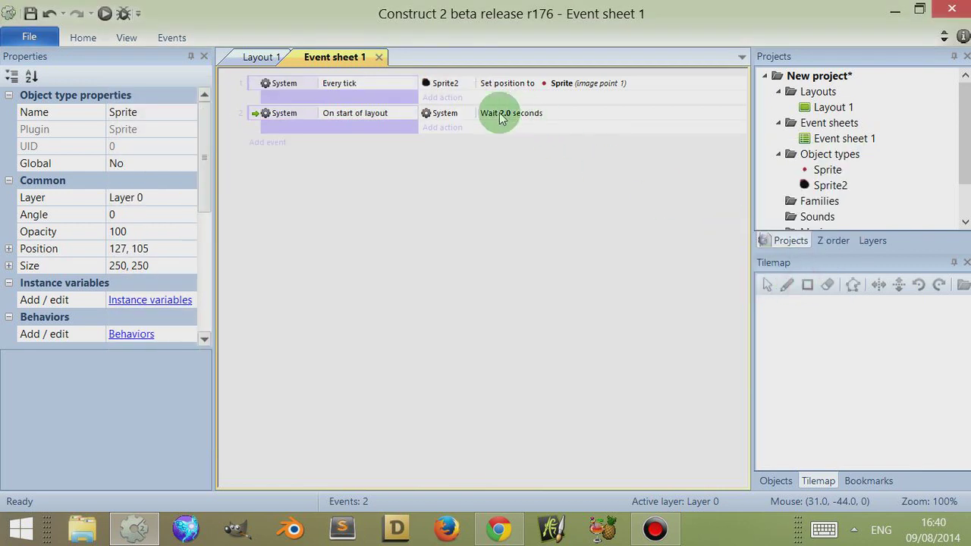
Add a Sprite 'Set animation' action to AniTwo from the beginning, then preview the layout
{"action": "left_click", "coordinate": [447, 126]}
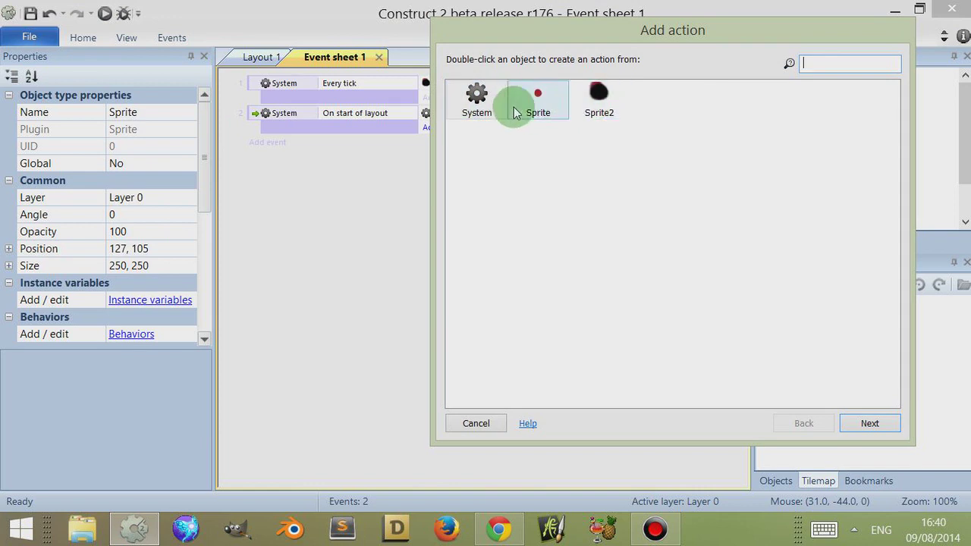
{"action": "double_click", "coordinate": [538, 100]}
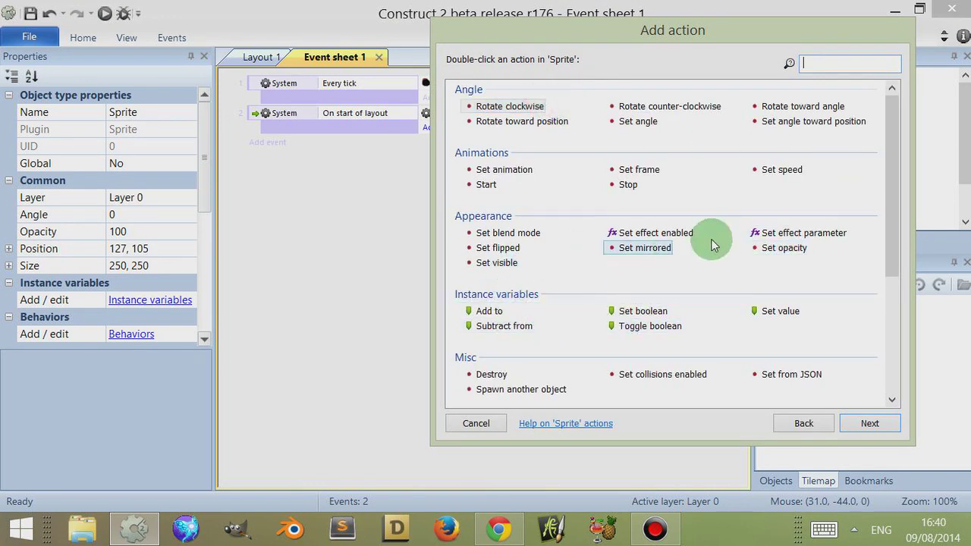
{"action": "double_click", "coordinate": [501, 169]}
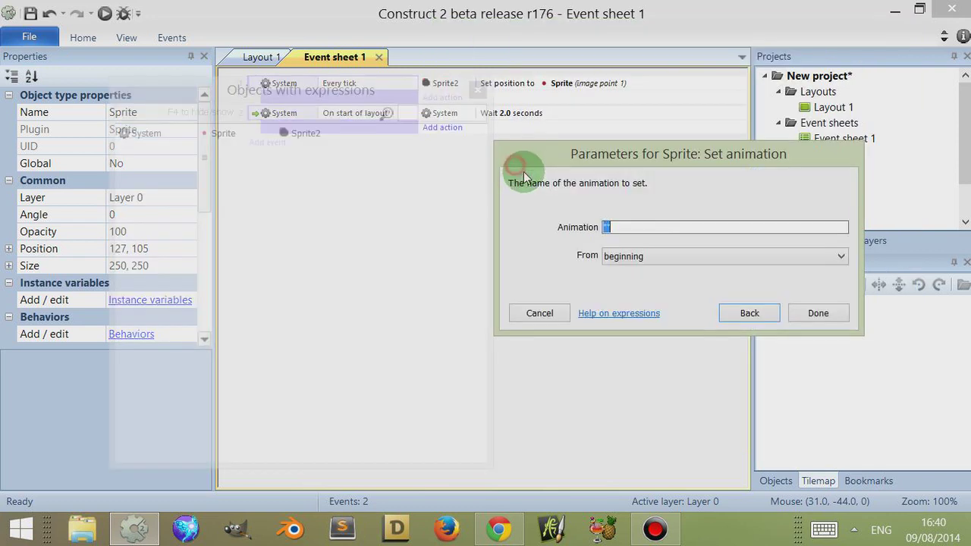
{"action": "left_click", "coordinate": [615, 226]}
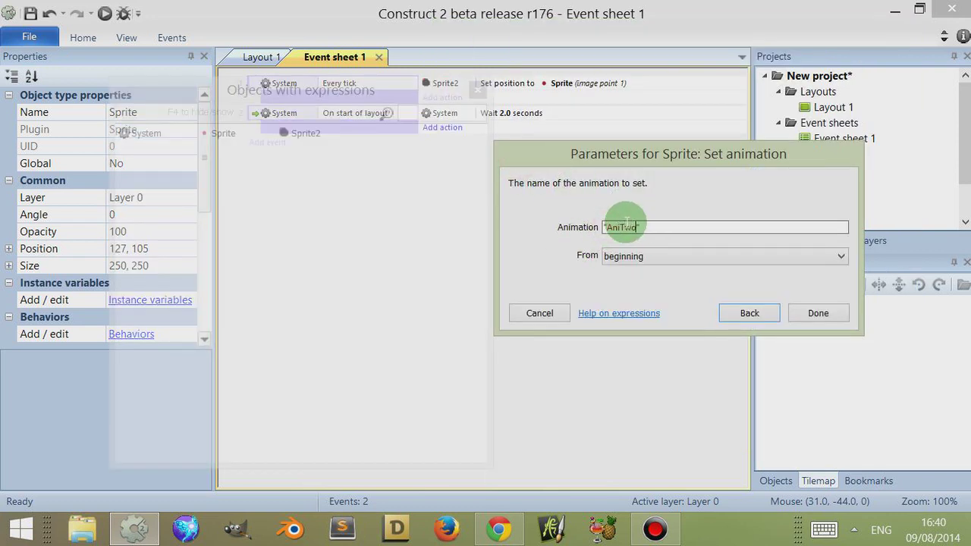
{"action": "left_click", "coordinate": [647, 256]}
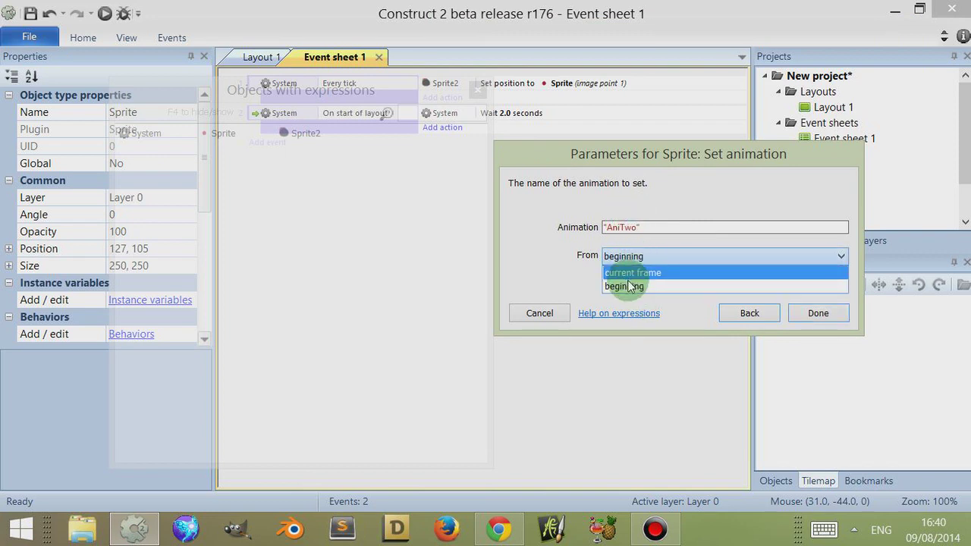
{"action": "left_click", "coordinate": [644, 257]}
{"action": "left_click", "coordinate": [793, 314]}
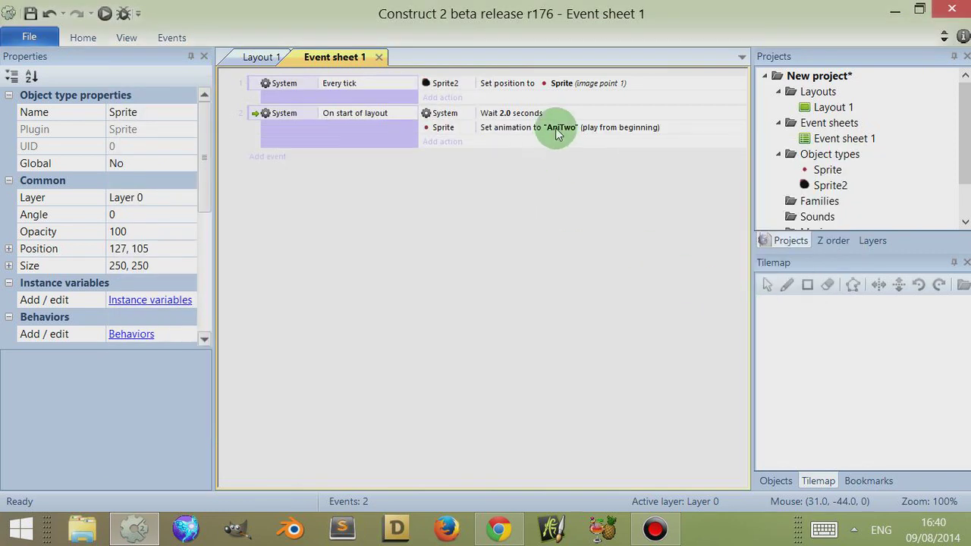
{"action": "left_click", "coordinate": [262, 57]}
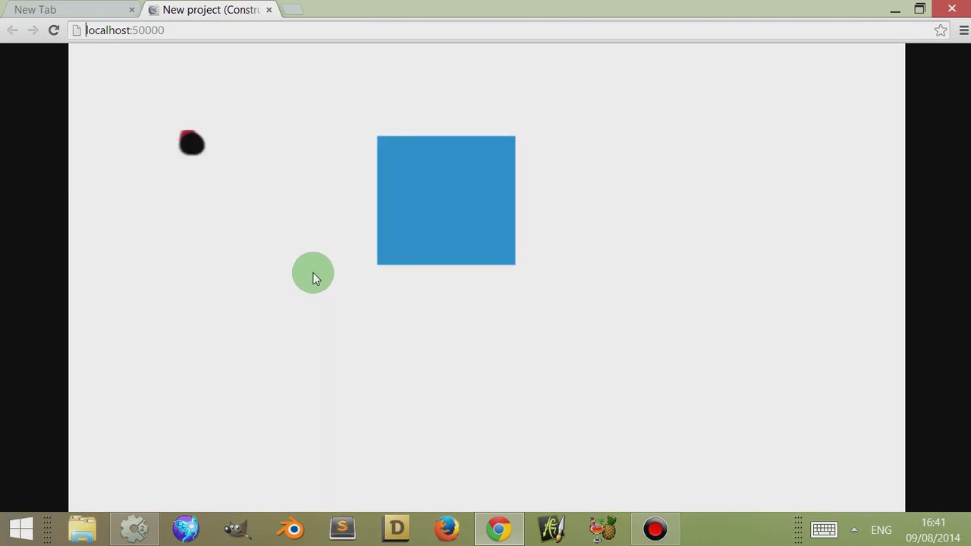
{"action": "left_click", "coordinate": [161, 527]}
Duplicate the sprite's AniTwo animation, keeping the name Animation2
{"action": "double_click", "coordinate": [407, 169]}
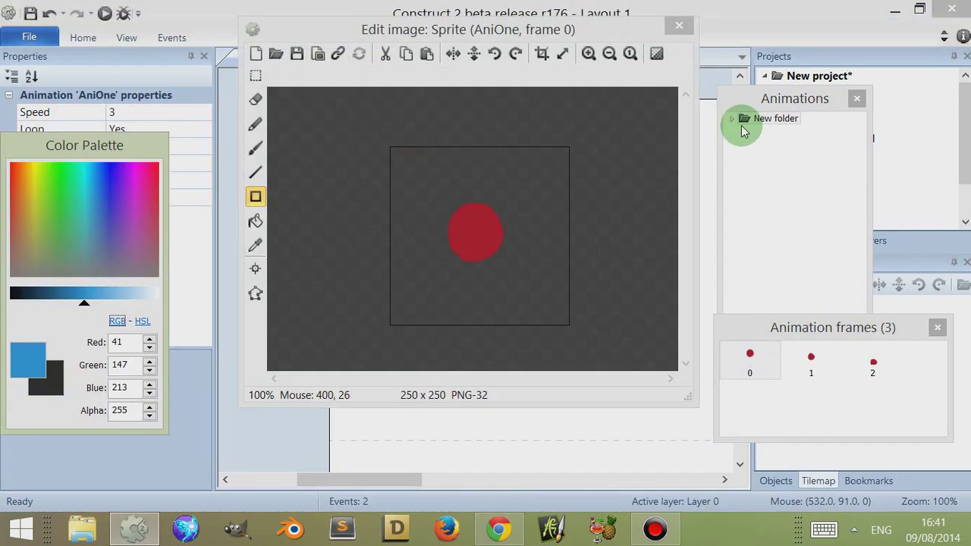
{"action": "double_click", "coordinate": [748, 119]}
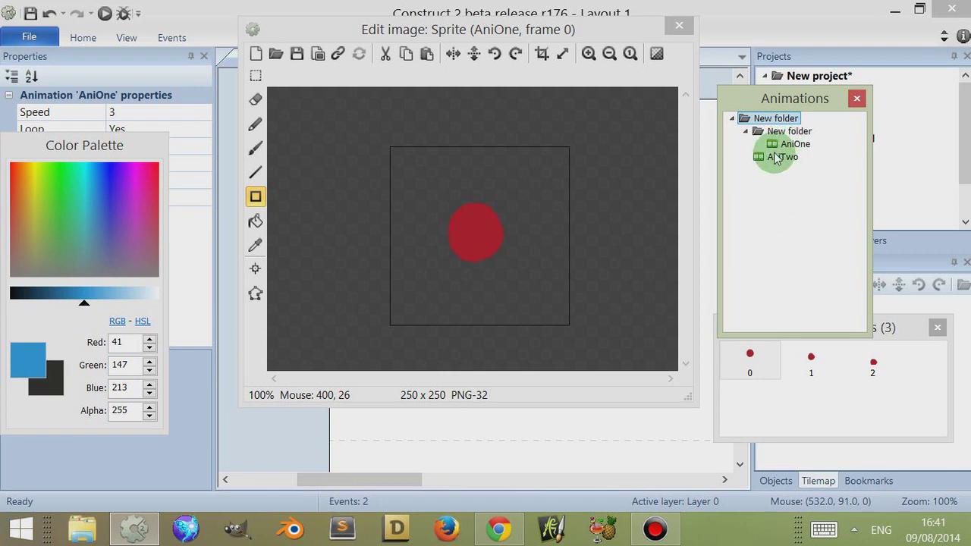
{"action": "left_click", "coordinate": [782, 159]}
{"action": "left_click", "coordinate": [782, 147]}
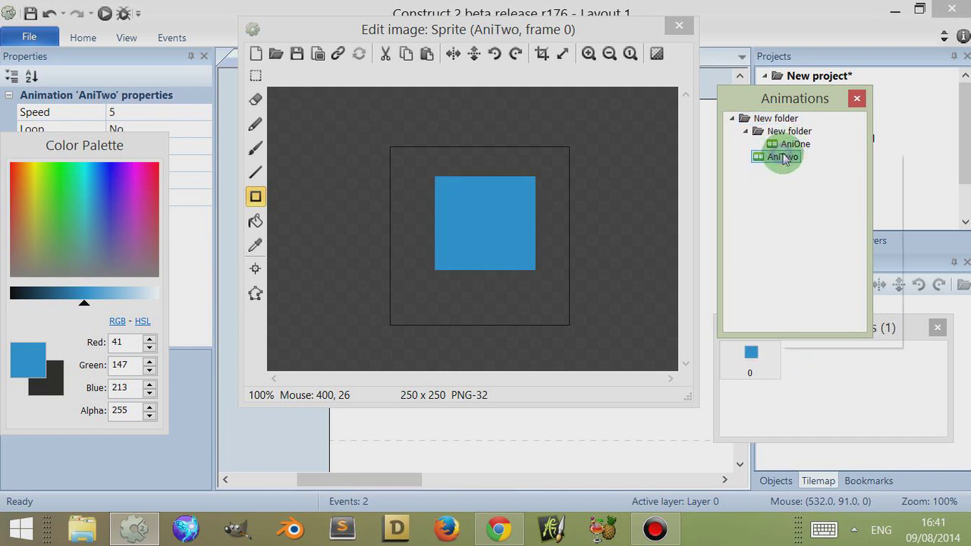
{"action": "right_click", "coordinate": [784, 157]}
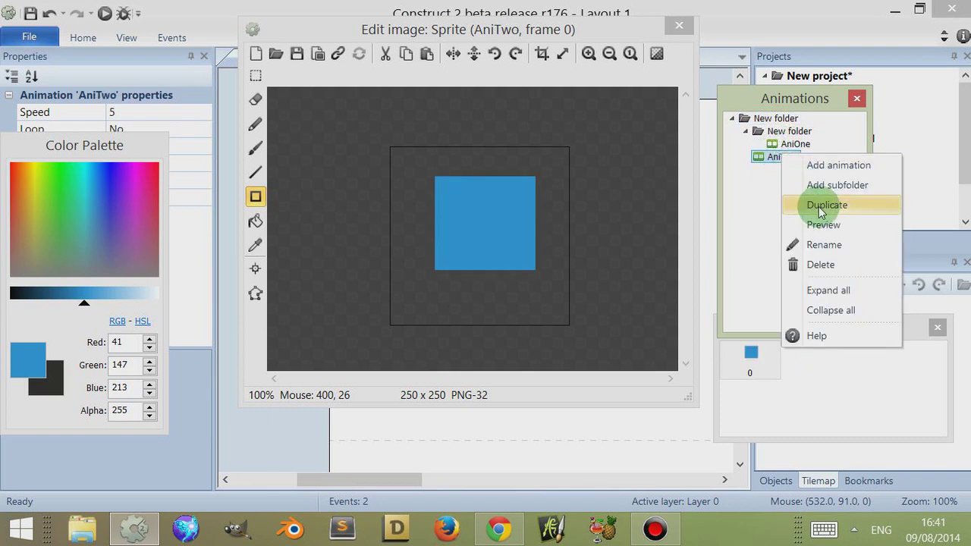
{"action": "left_click", "coordinate": [820, 205]}
{"action": "key", "text": "Return"}
Preview the Animation2 and AniOne animations
{"action": "right_click", "coordinate": [785, 173]}
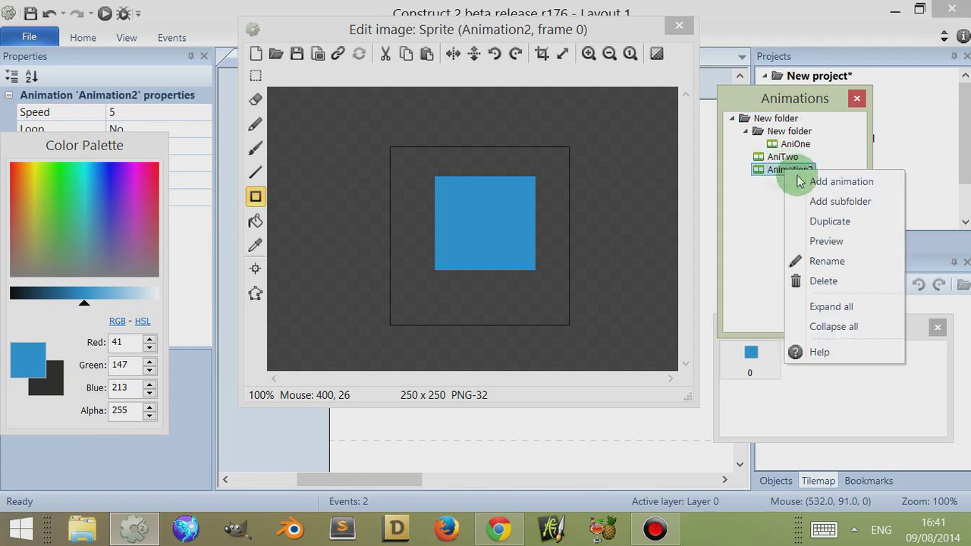
{"action": "left_click", "coordinate": [819, 244]}
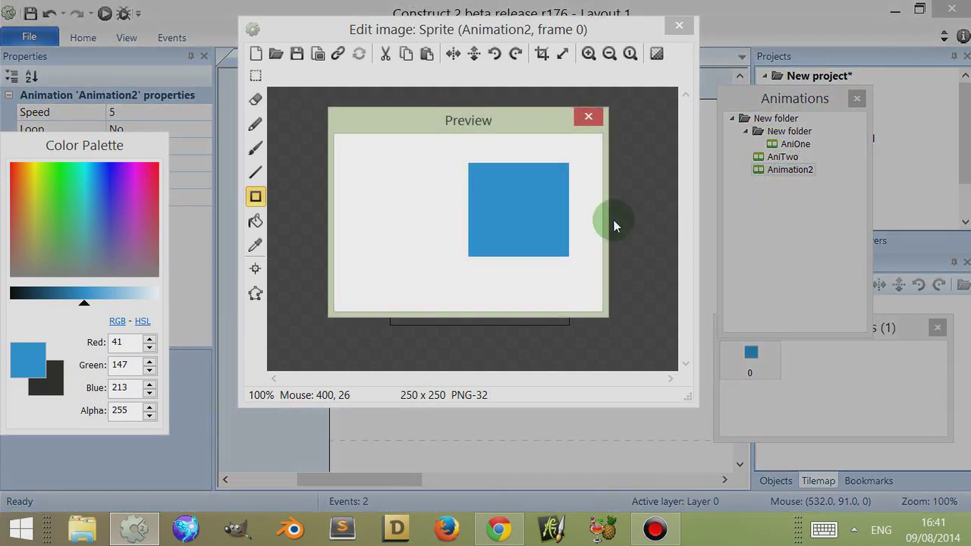
{"action": "left_click", "coordinate": [585, 114]}
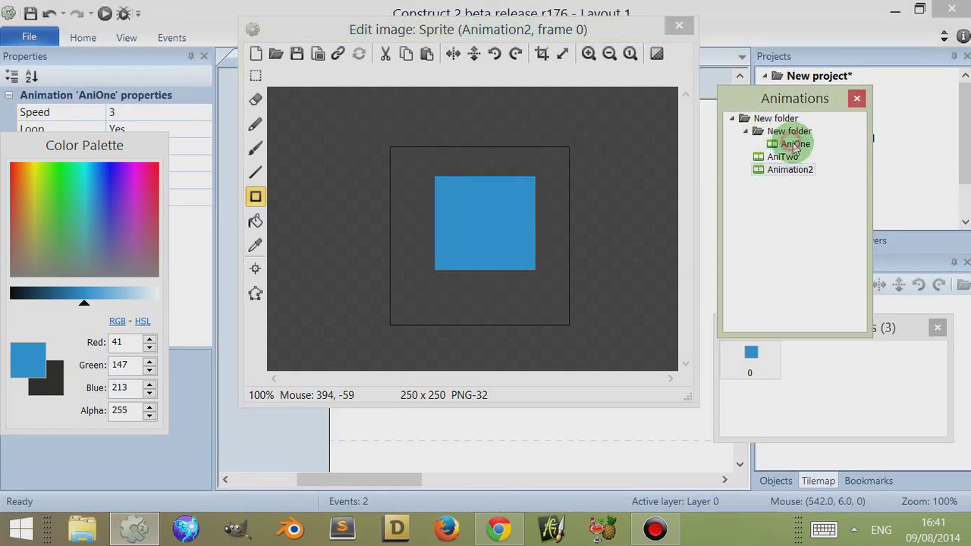
{"action": "left_click", "coordinate": [795, 144]}
{"action": "right_click", "coordinate": [803, 147]}
{"action": "left_click", "coordinate": [854, 212]}
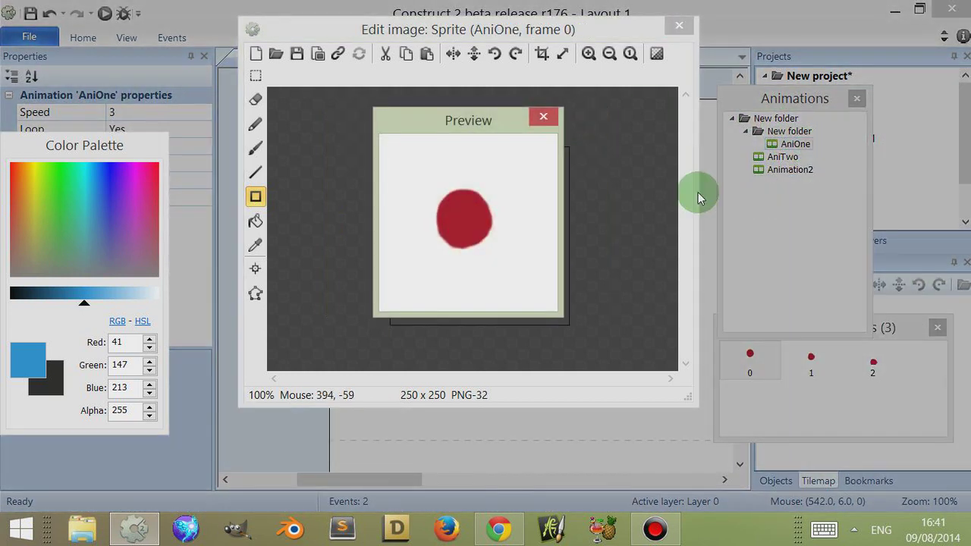
{"action": "left_click", "coordinate": [577, 111]}
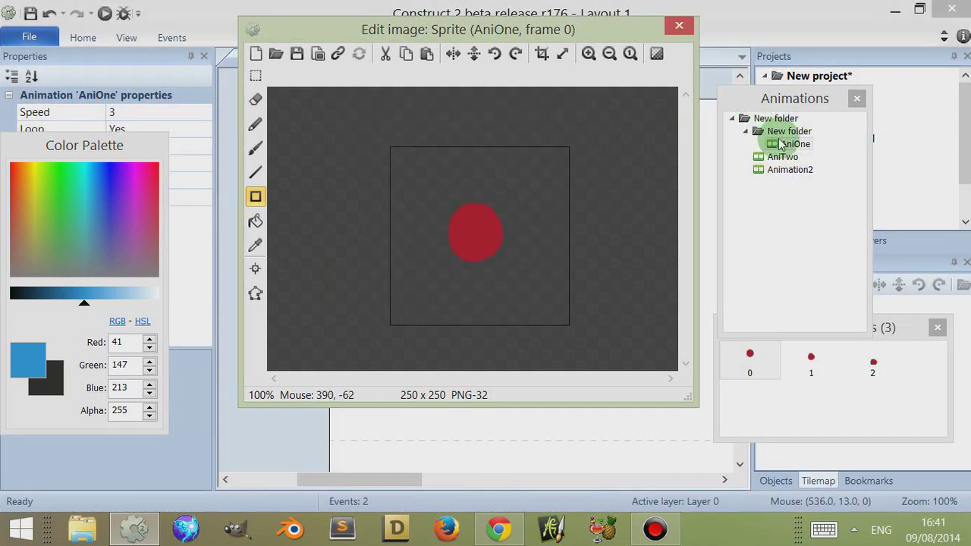
{"action": "right_click", "coordinate": [786, 144]}
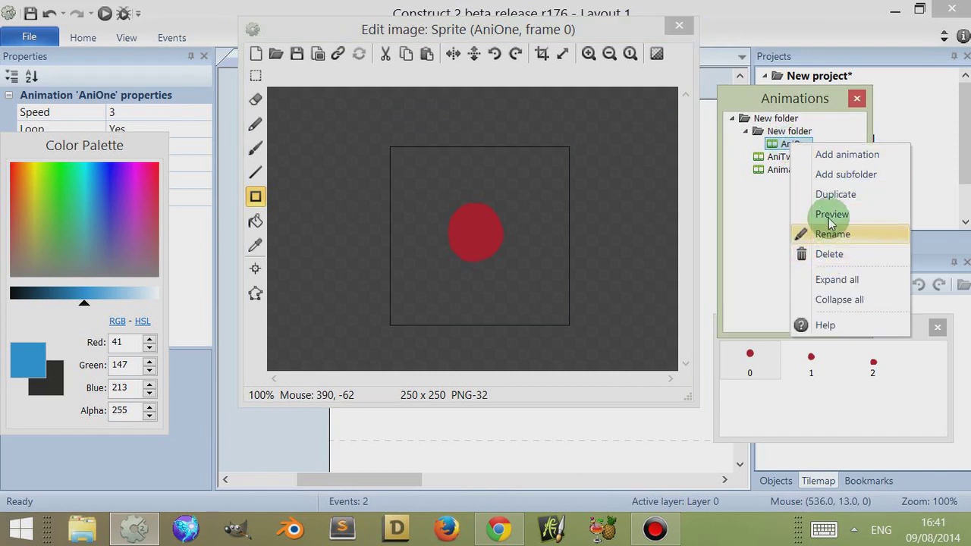
{"action": "left_click", "coordinate": [761, 222]}
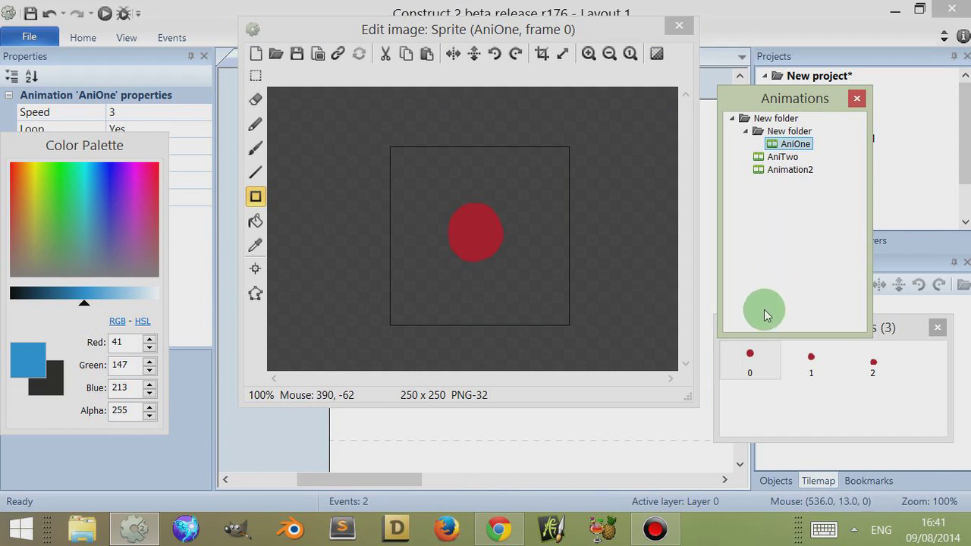
Enlarge the frames panel, cancel an Import frames from sprite strip, and close the image editor
{"action": "left_click", "coordinate": [840, 392]}
{"action": "left_click_drag", "start_coordinate": [813, 327], "coordinate": [806, 257]}
{"action": "left_click_drag", "start_coordinate": [726, 358], "coordinate": [540, 467]}
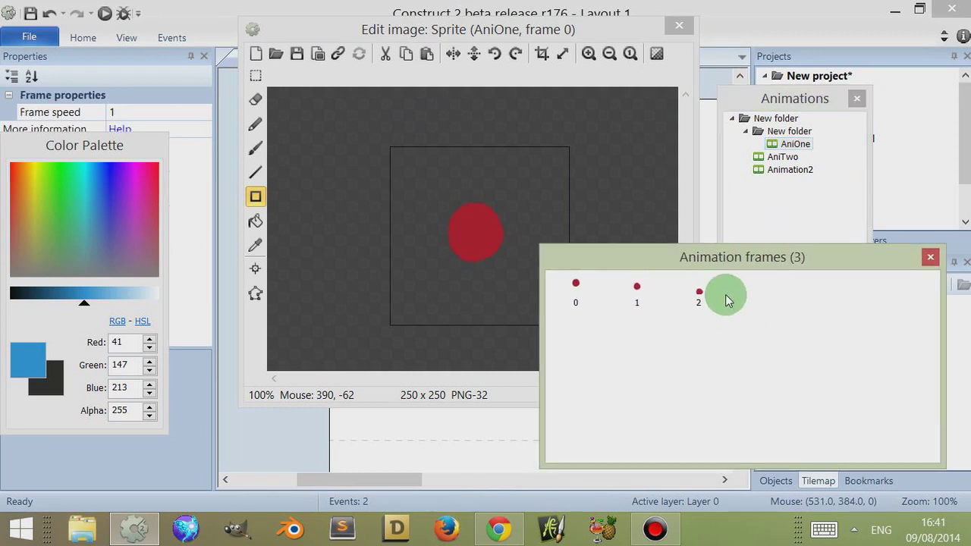
{"action": "right_click", "coordinate": [768, 324]}
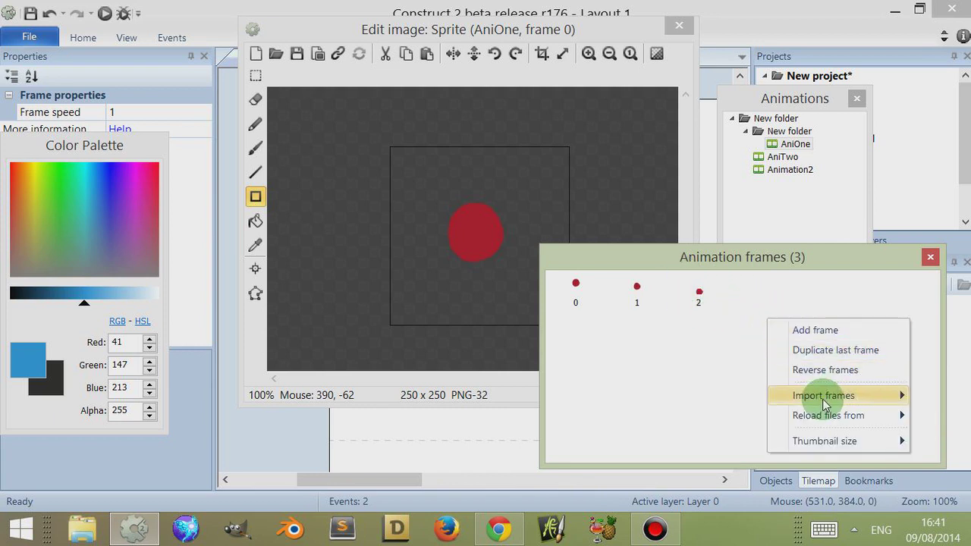
{"action": "left_click", "coordinate": [716, 416]}
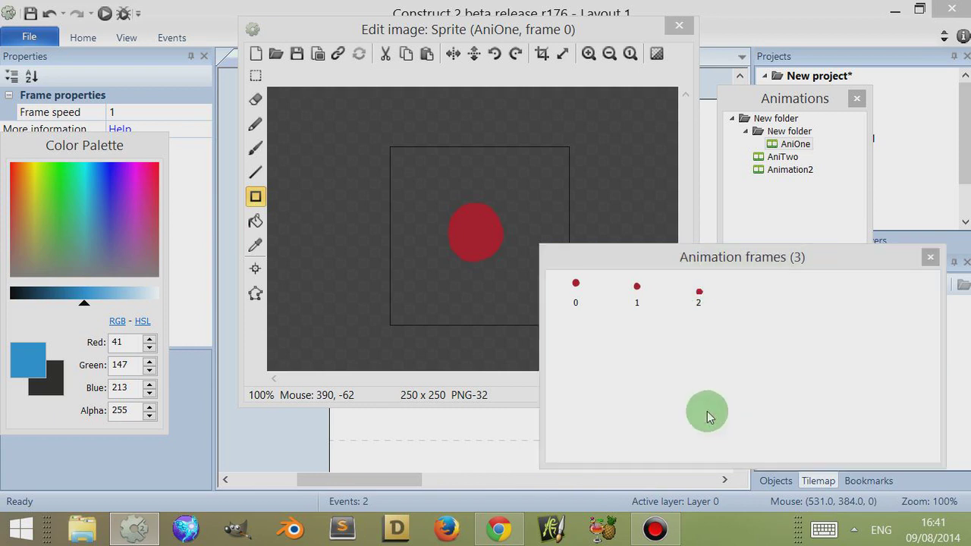
{"action": "left_click", "coordinate": [917, 429]}
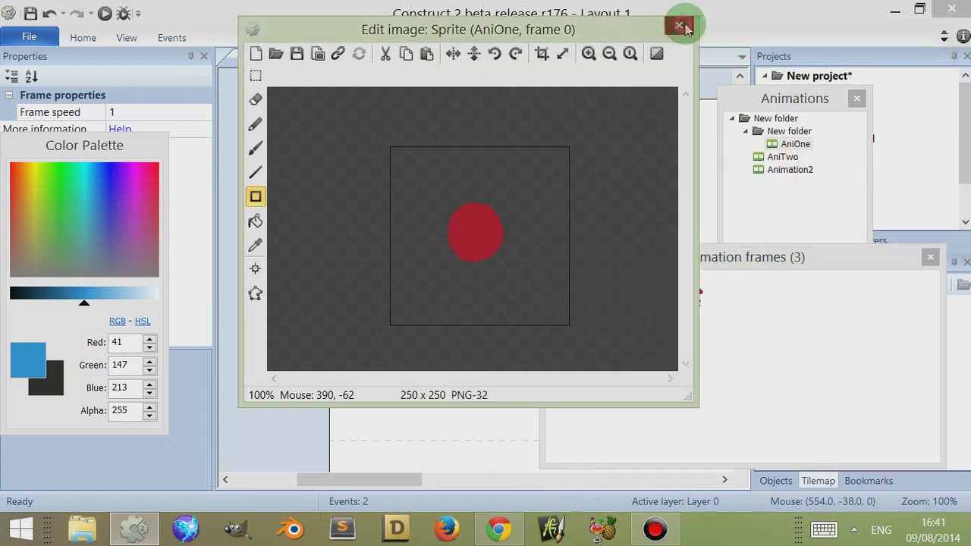
{"action": "left_click", "coordinate": [679, 25]}
Insert a Tiled Background on the layout, then delete it
{"action": "double_click", "coordinate": [369, 341]}
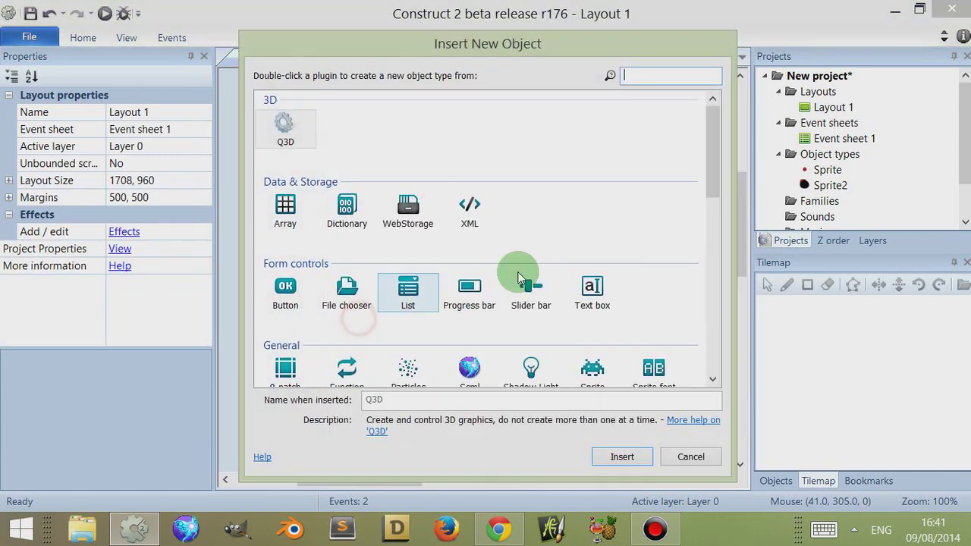
{"action": "left_click_drag", "start_coordinate": [710, 159], "coordinate": [710, 237]}
{"action": "double_click", "coordinate": [345, 221]}
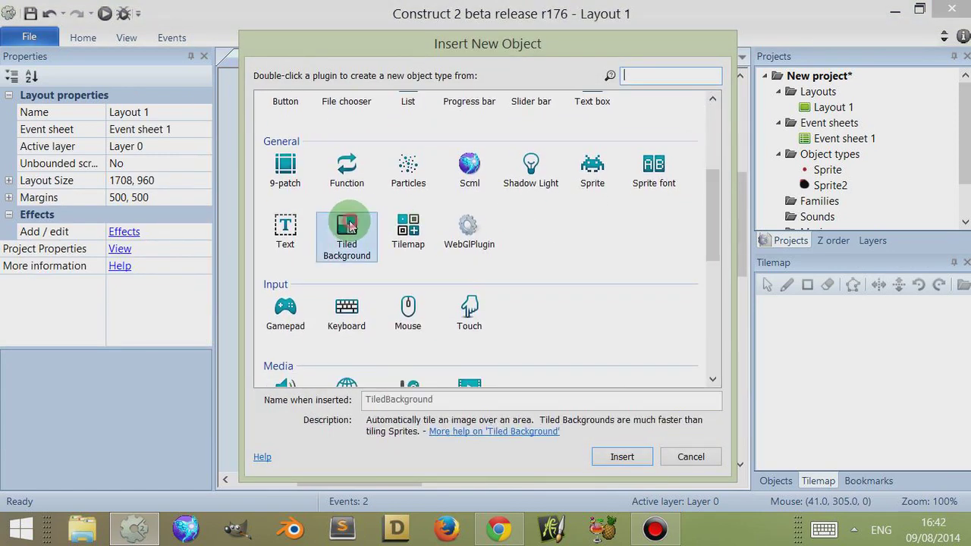
{"action": "left_click", "coordinate": [356, 301]}
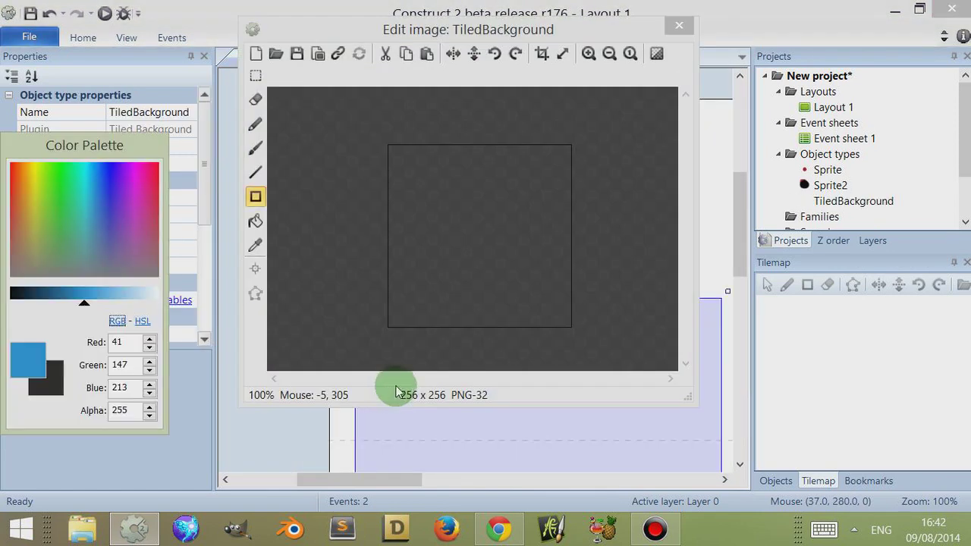
{"action": "left_click", "coordinate": [690, 30]}
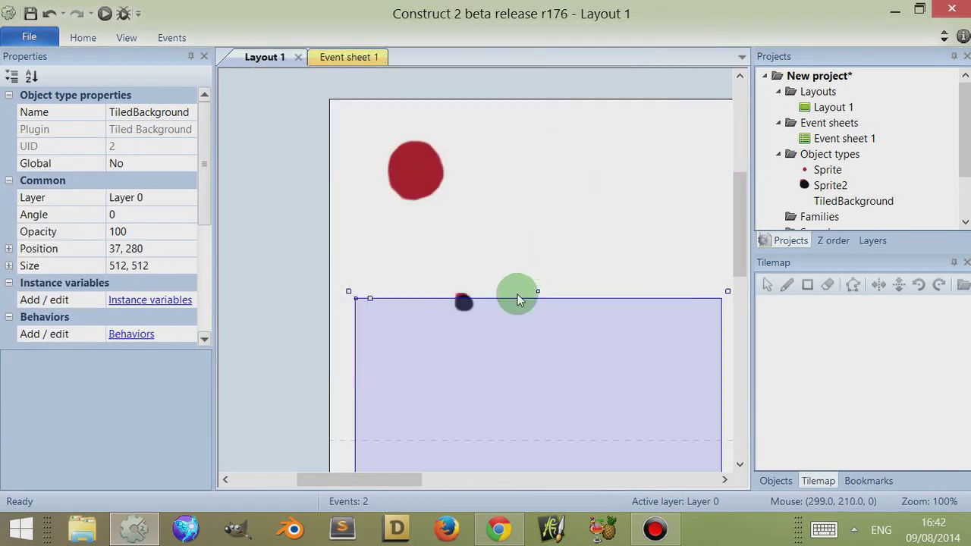
{"action": "key", "text": "Delete"}
{"action": "left_click", "coordinate": [371, 285]}
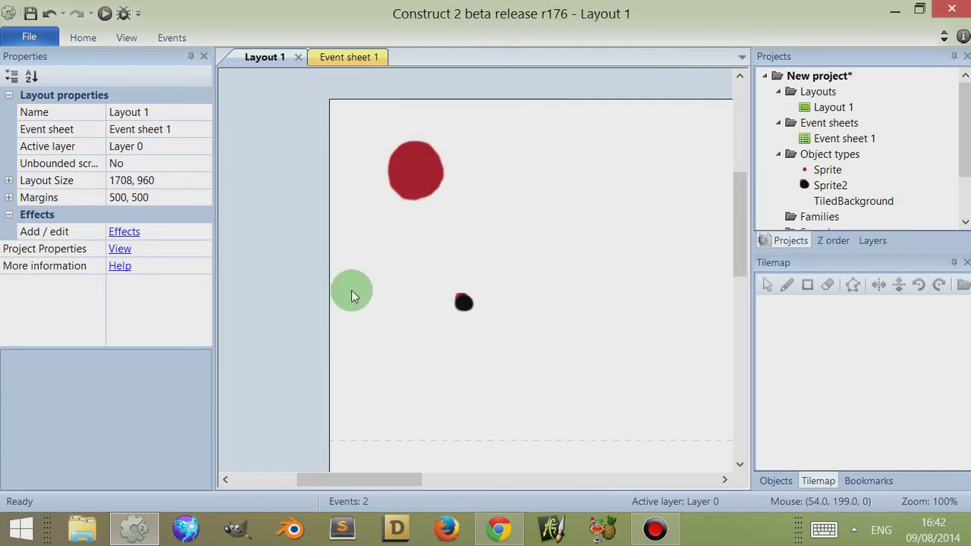
Insert a Tilemap object on the layout and accept the recommended tilemap settings
{"action": "double_click", "coordinate": [371, 300]}
{"action": "left_click_drag", "start_coordinate": [711, 190], "coordinate": [714, 245]}
{"action": "double_click", "coordinate": [408, 150]}
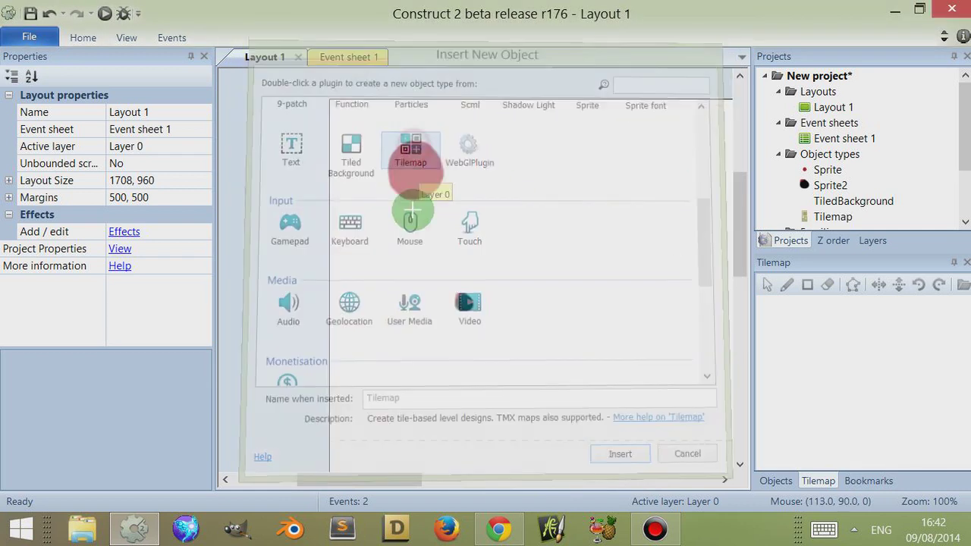
{"action": "left_click", "coordinate": [389, 313]}
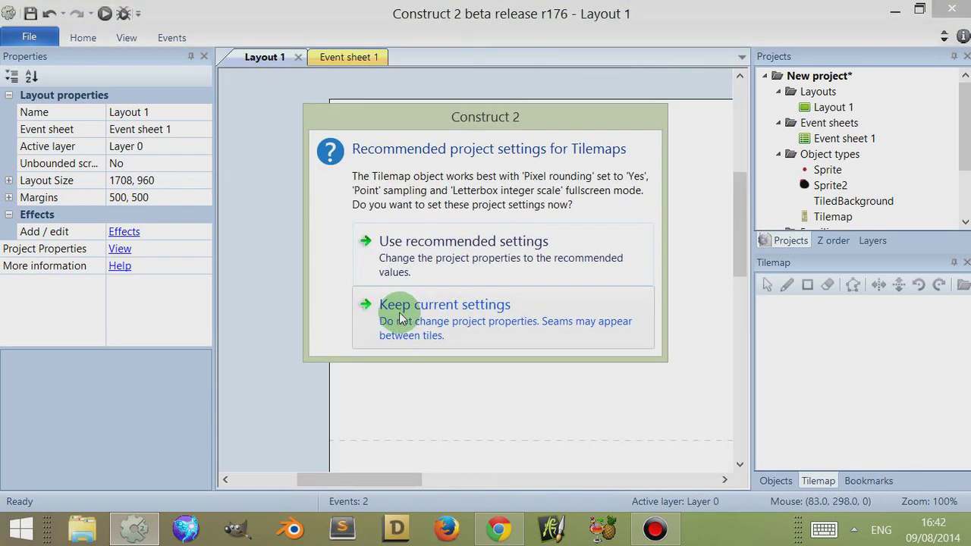
{"action": "left_click", "coordinate": [412, 254]}
Start saving the Tilemap's tileset image to the Desktop
{"action": "left_click", "coordinate": [297, 57]}
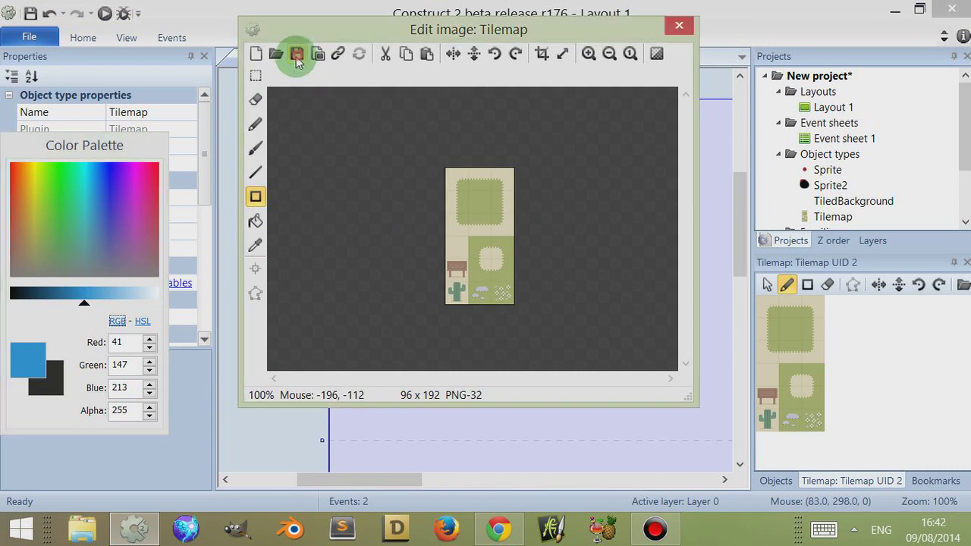
{"action": "left_click", "coordinate": [278, 141]}
{"action": "left_click", "coordinate": [649, 398]}
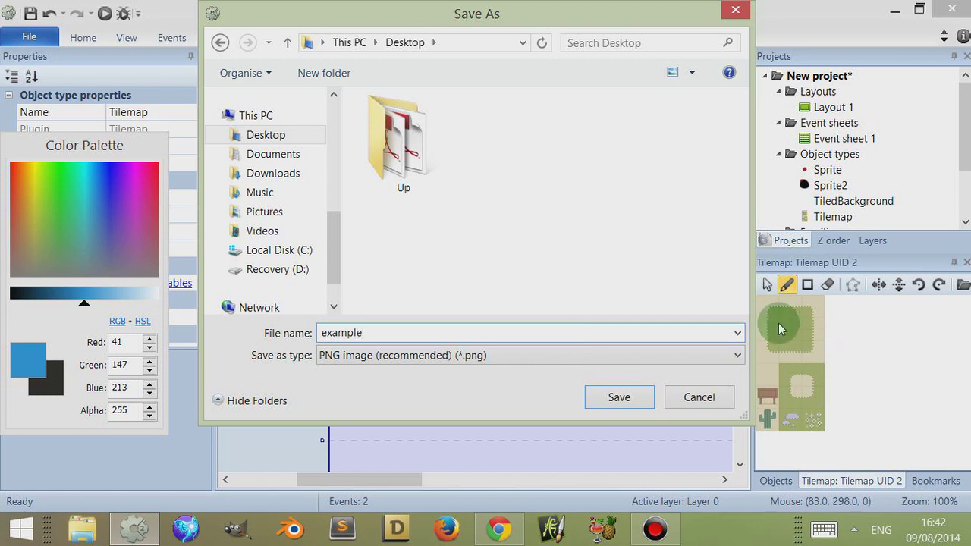
Save the tileset image as 'example', close the editor, and delete the Tilemap from Layout 1
{"action": "left_click", "coordinate": [632, 396]}
{"action": "left_click", "coordinate": [679, 25]}
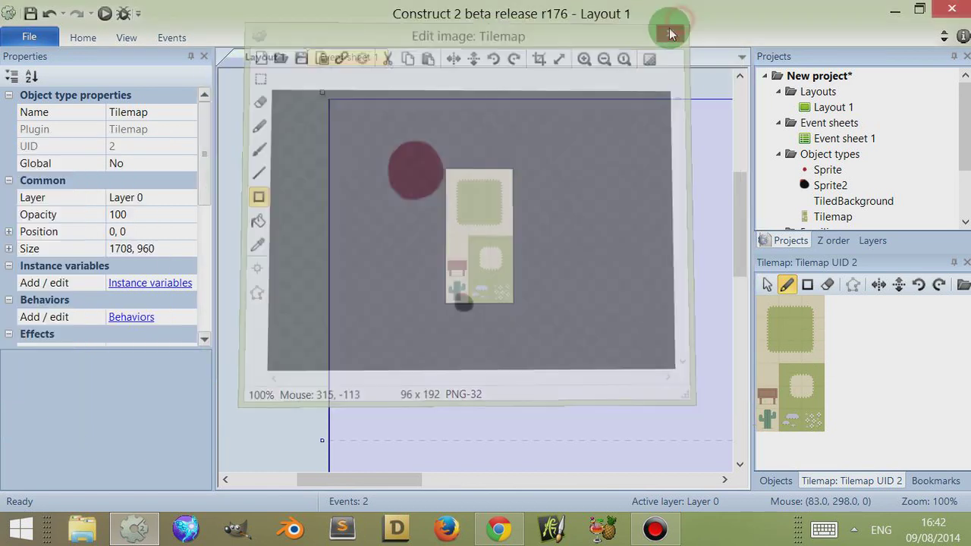
{"action": "left_click_drag", "start_coordinate": [502, 212], "coordinate": [601, 230]}
{"action": "key", "text": "Delete"}
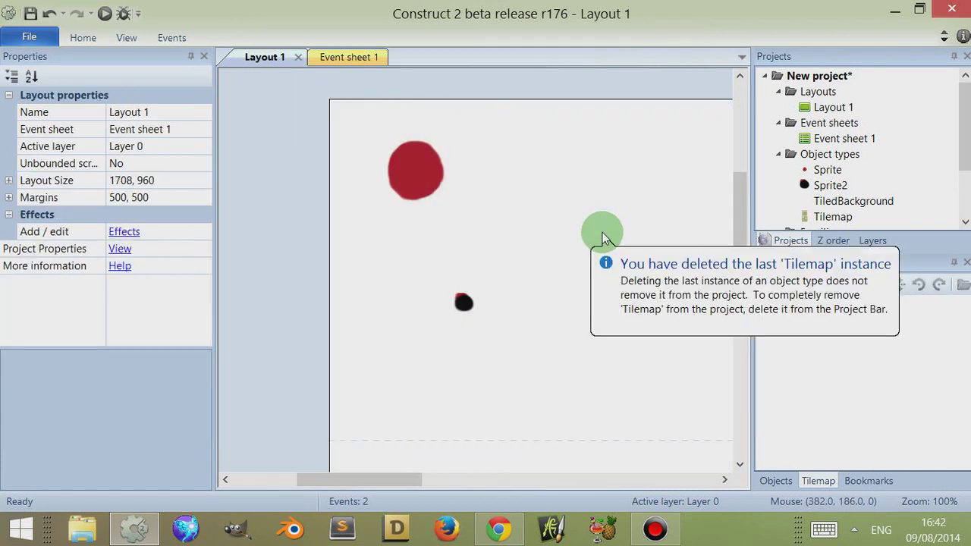
{"action": "left_click", "coordinate": [282, 229]}
{"action": "left_click", "coordinate": [418, 181]}
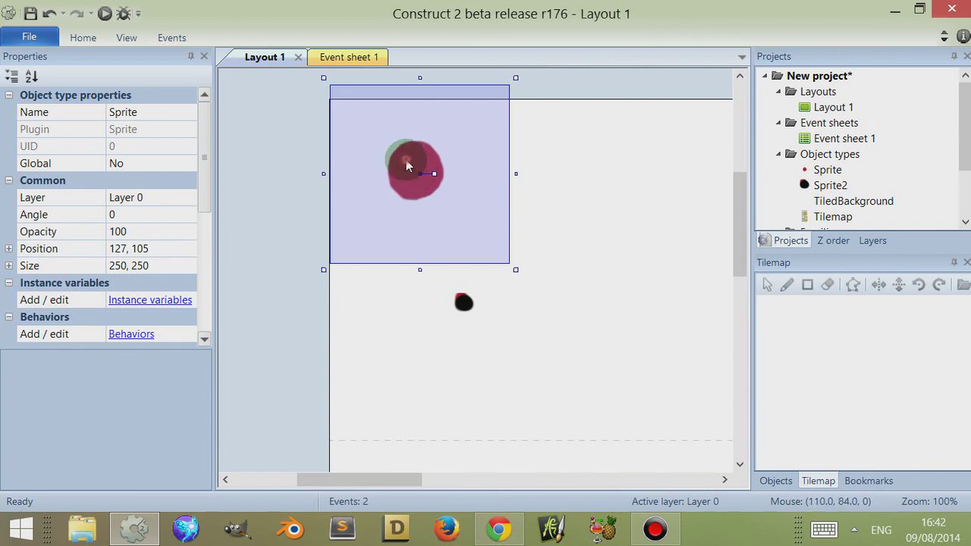
Open the sprite's Animation2 frames and start importing frames from a sprite strip
{"action": "double_click", "coordinate": [408, 163]}
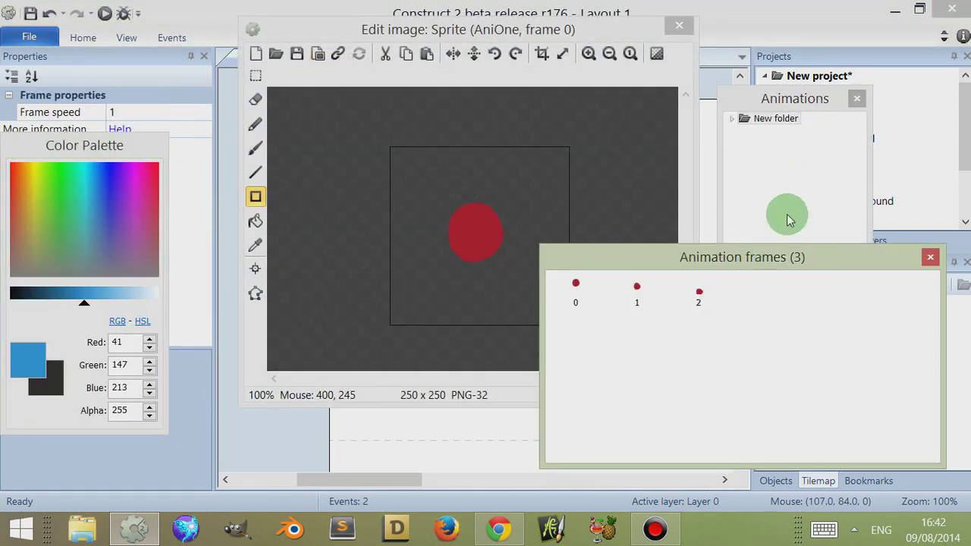
{"action": "left_click", "coordinate": [732, 118]}
{"action": "left_click", "coordinate": [781, 144]}
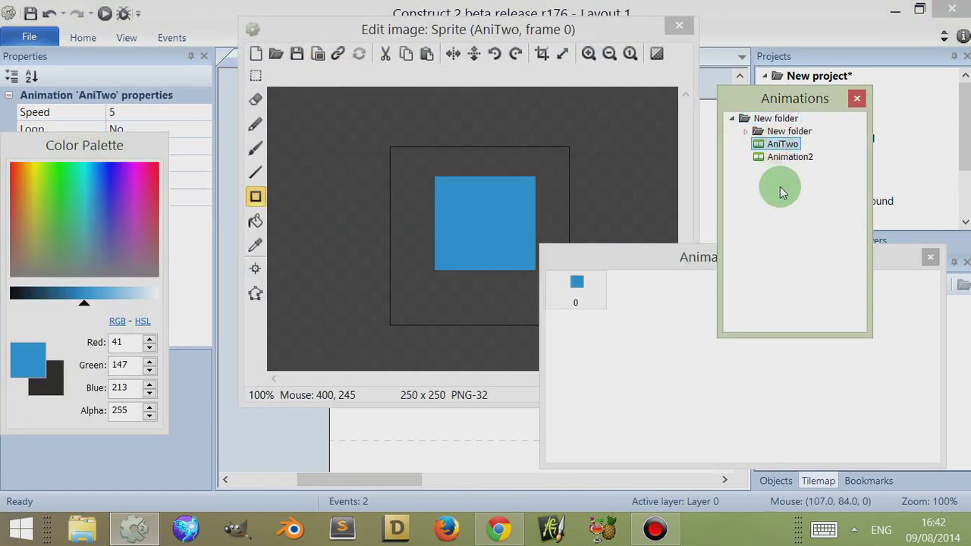
{"action": "left_click", "coordinate": [788, 160]}
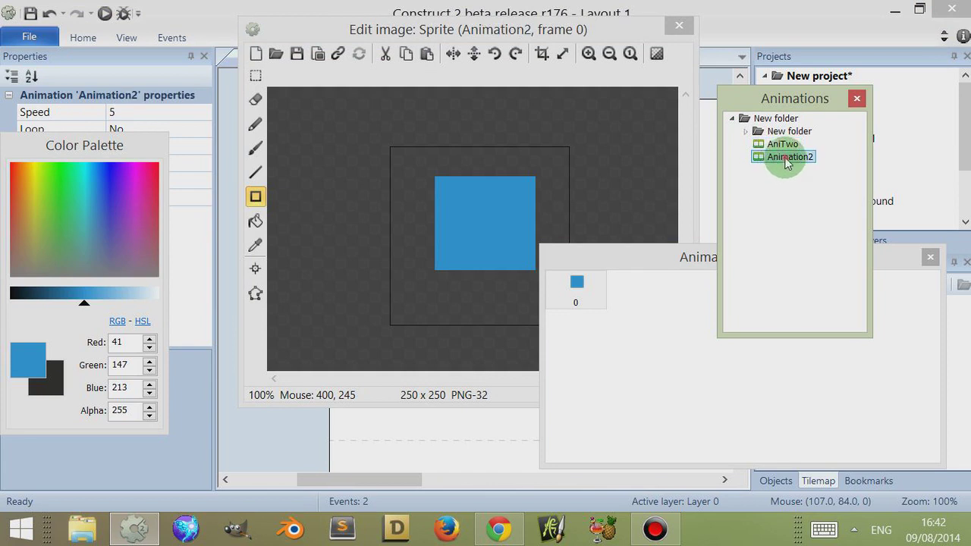
{"action": "left_click", "coordinate": [642, 339]}
{"action": "right_click", "coordinate": [679, 327]}
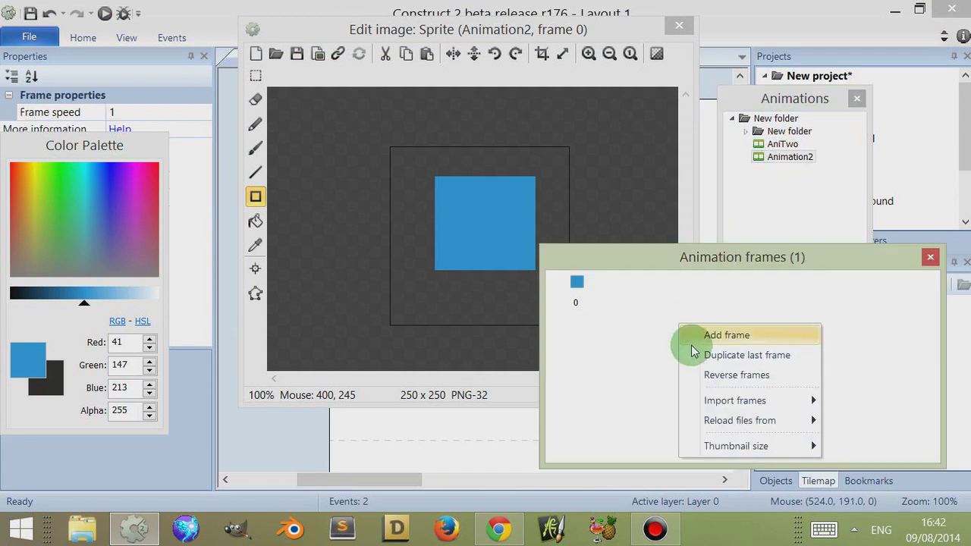
{"action": "mouse_move", "coordinate": [794, 405]}
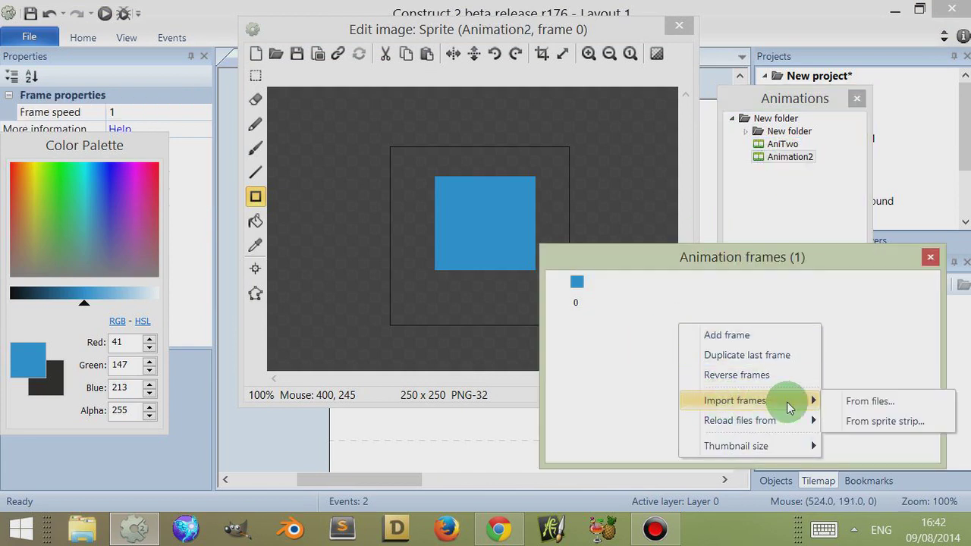
{"action": "left_click", "coordinate": [865, 426]}
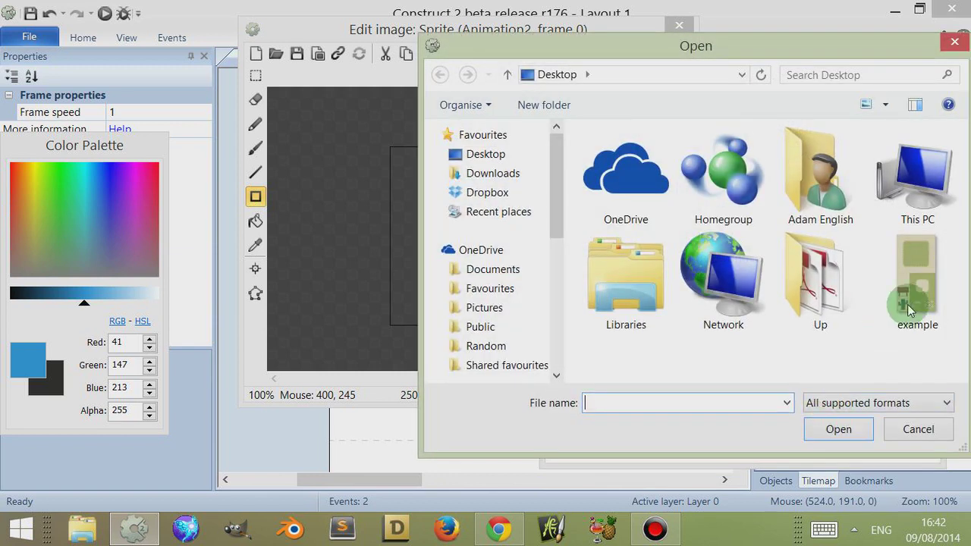
Import the 'example' image as a sprite strip of 3 horizontal by 6 vertical cells
{"action": "left_click_drag", "start_coordinate": [812, 44], "coordinate": [702, 36]}
{"action": "left_click", "coordinate": [805, 292]}
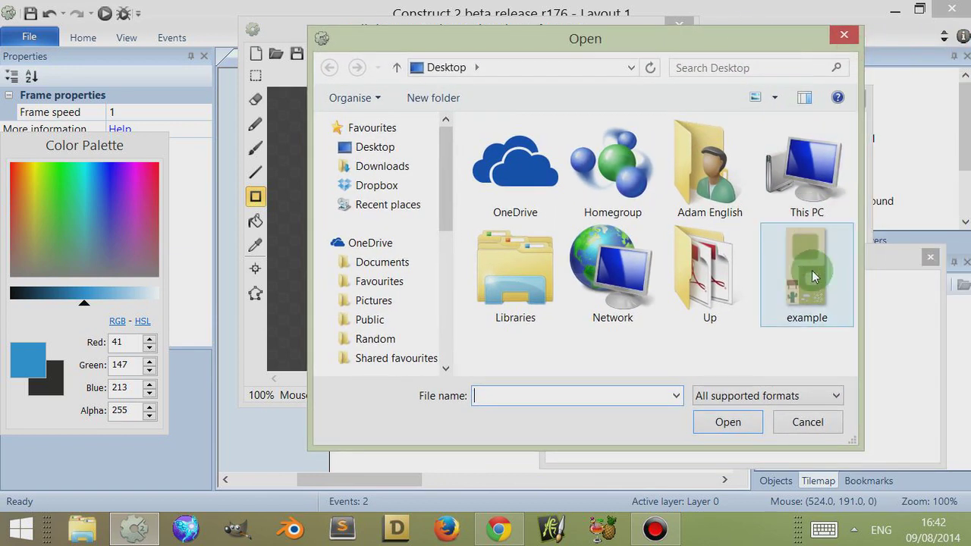
{"action": "left_click", "coordinate": [806, 278]}
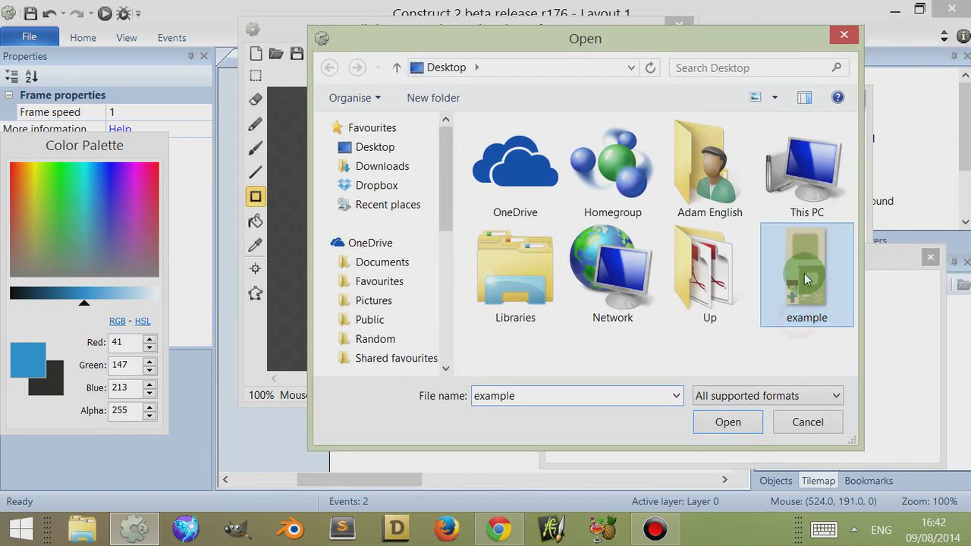
{"action": "left_click", "coordinate": [725, 422]}
{"action": "left_click", "coordinate": [792, 338]}
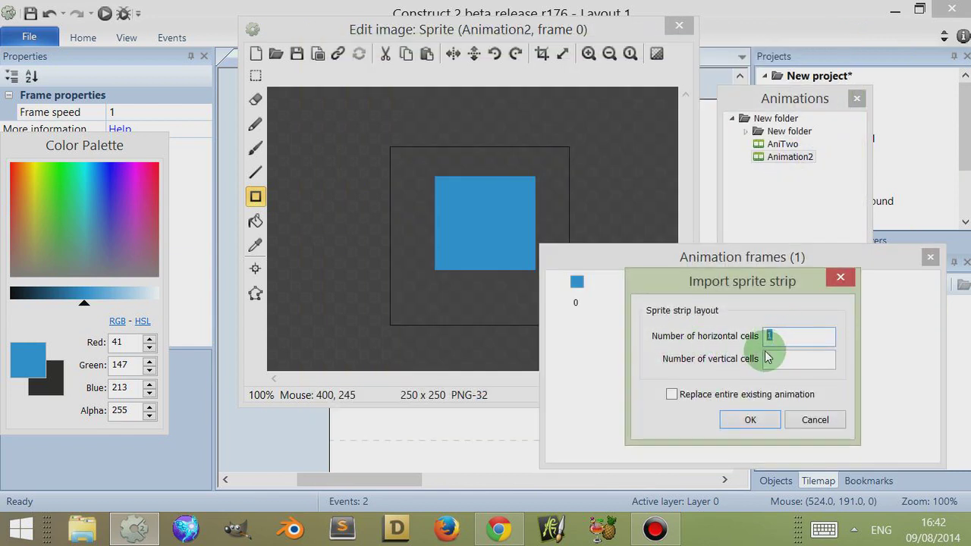
{"action": "left_click", "coordinate": [790, 359]}
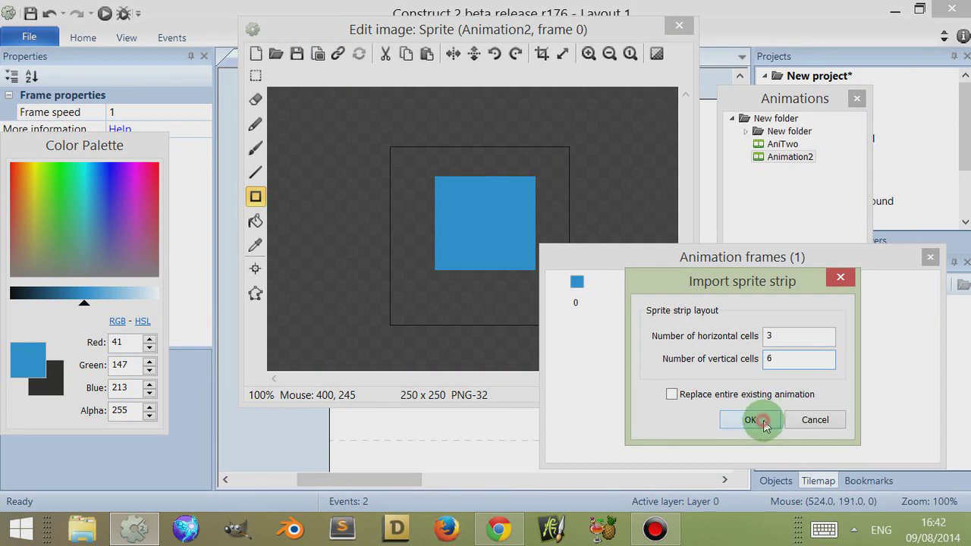
{"action": "left_click", "coordinate": [765, 424]}
Review the imported tile frames, delete the leftover blue frame 0, and close the editor
{"action": "left_click", "coordinate": [642, 283]}
{"action": "left_click", "coordinate": [699, 287]}
{"action": "left_click", "coordinate": [740, 295]}
{"action": "left_click", "coordinate": [821, 286]}
{"action": "left_click", "coordinate": [880, 287]}
{"action": "left_click", "coordinate": [819, 347]}
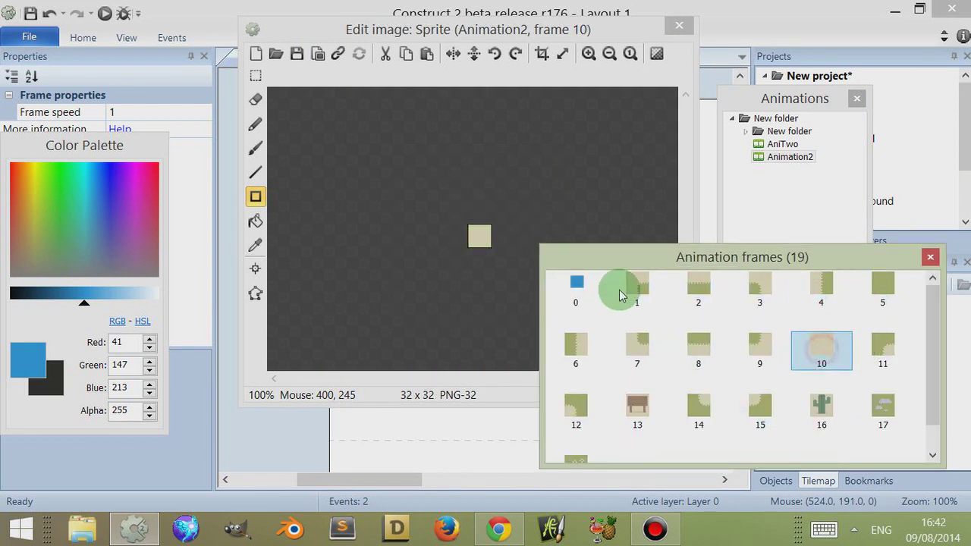
{"action": "left_click", "coordinate": [578, 285]}
{"action": "key", "text": "Delete"}
{"action": "left_click", "coordinate": [645, 287]}
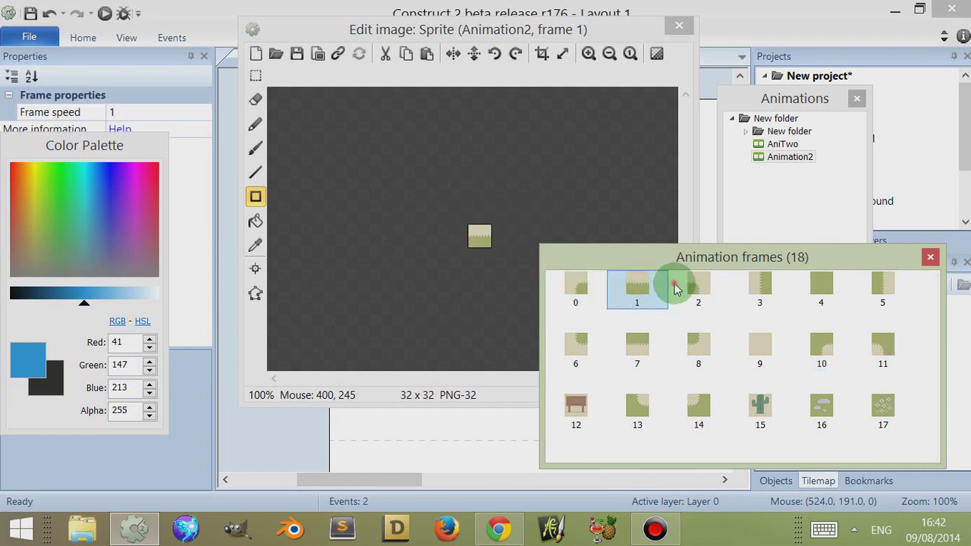
{"action": "left_click", "coordinate": [674, 287]}
{"action": "left_click", "coordinate": [932, 258]}
Reopen the sprite's animation editor and preview Animation2 playing
{"action": "double_click", "coordinate": [408, 175]}
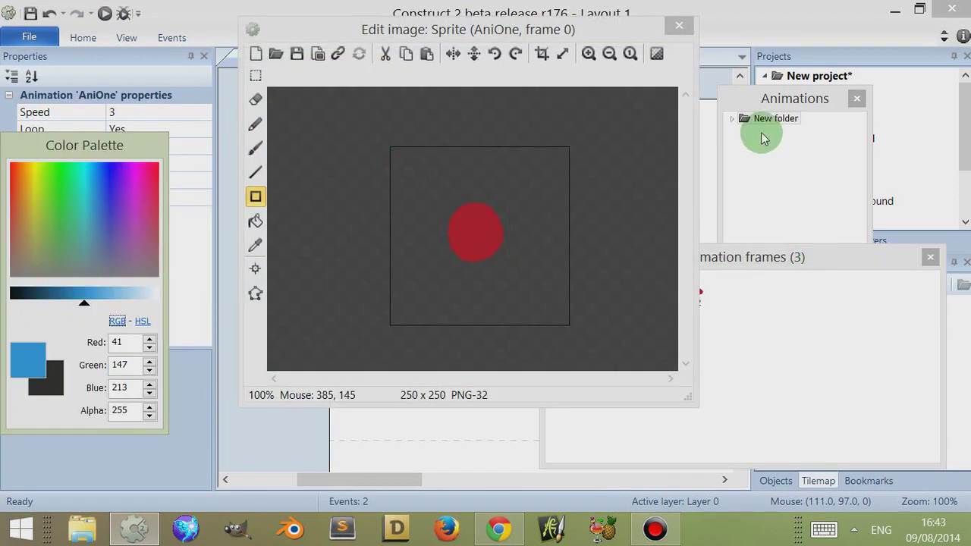
{"action": "double_click", "coordinate": [743, 119]}
{"action": "left_click", "coordinate": [780, 159]}
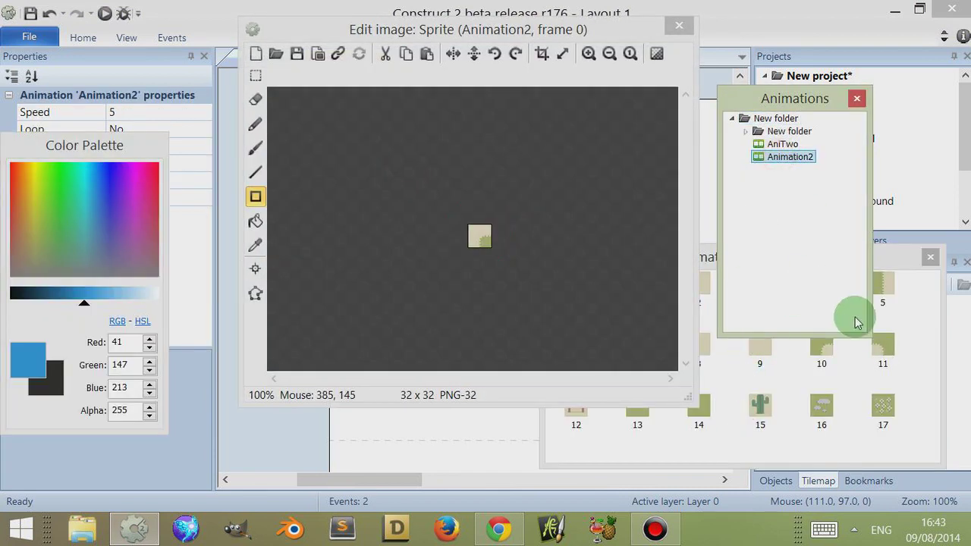
{"action": "left_click", "coordinate": [928, 318]}
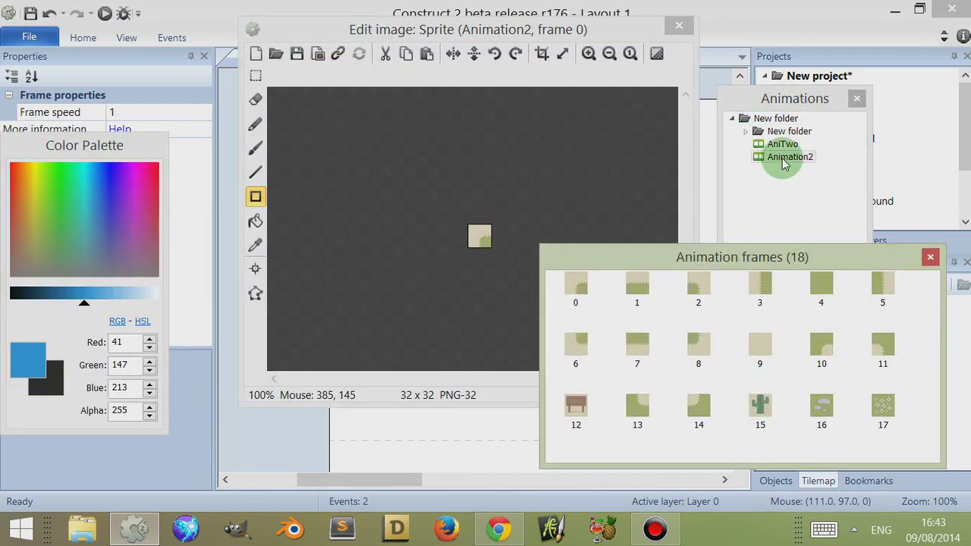
{"action": "right_click", "coordinate": [785, 161]}
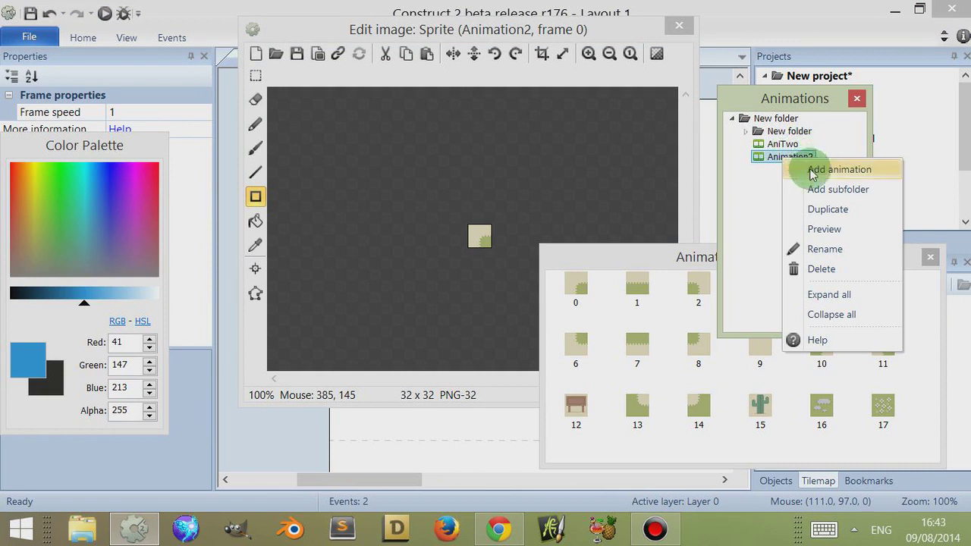
{"action": "left_click", "coordinate": [818, 232]}
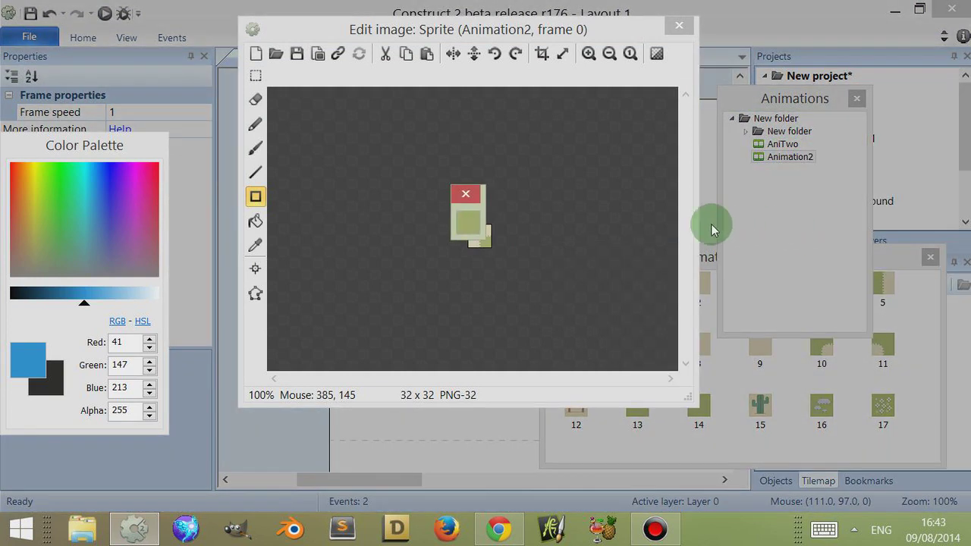
{"action": "left_click", "coordinate": [465, 194]}
{"action": "left_click", "coordinate": [774, 175]}
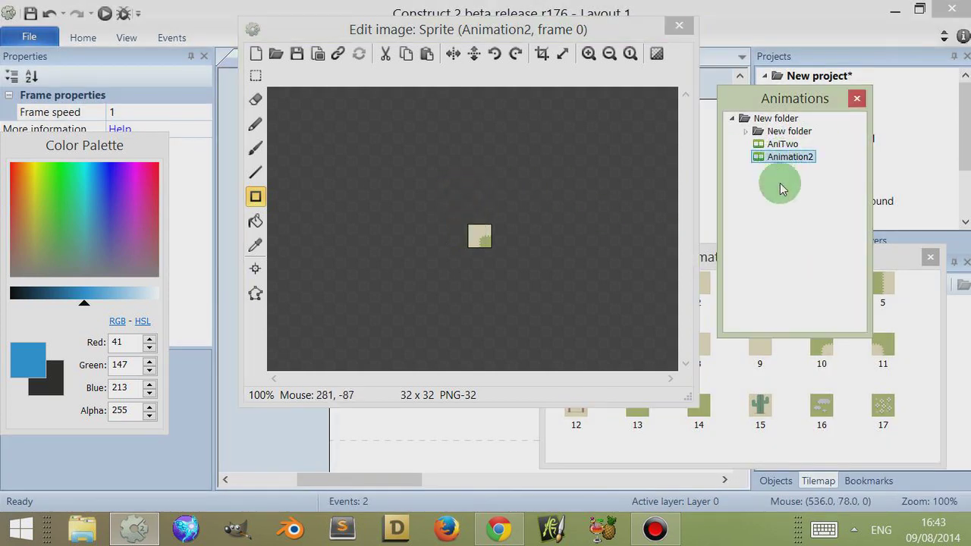
Start importing Animation2 frames from image files and browse to the example images
{"action": "right_click", "coordinate": [758, 410]}
{"action": "mouse_move", "coordinate": [769, 393]}
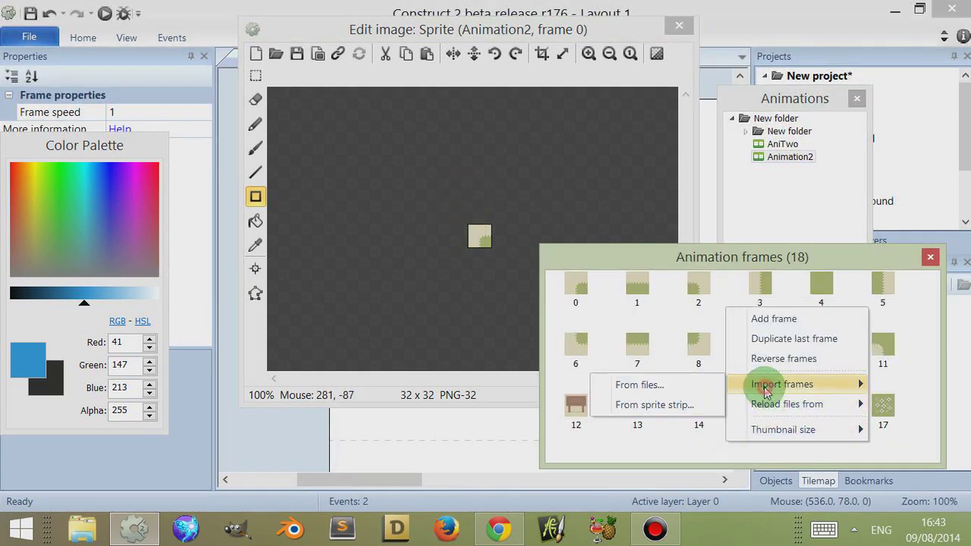
{"action": "left_click", "coordinate": [640, 385]}
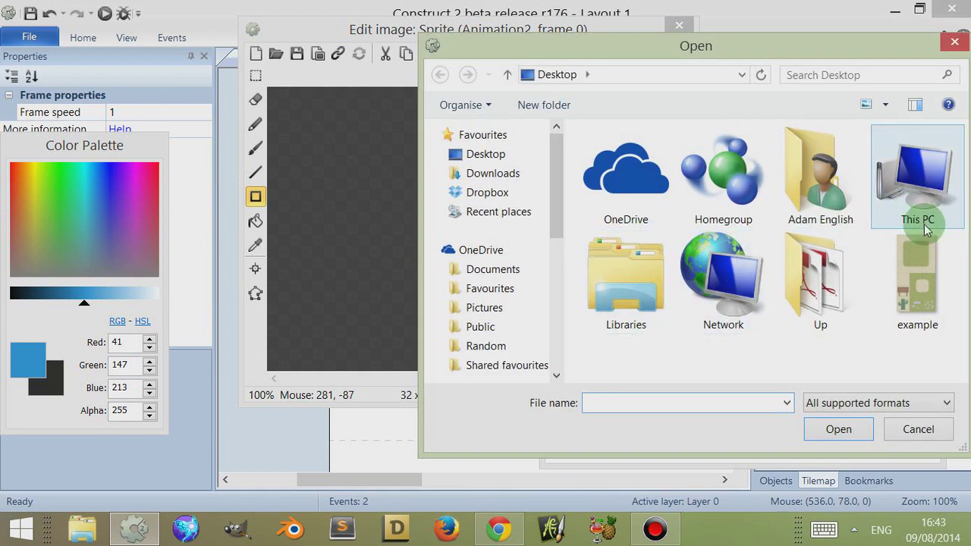
{"action": "left_click", "coordinate": [907, 280]}
{"action": "left_click_drag", "start_coordinate": [905, 282], "coordinate": [895, 324], "text": "ctrl"}
{"action": "left_click", "coordinate": [784, 334], "text": "ctrl"}
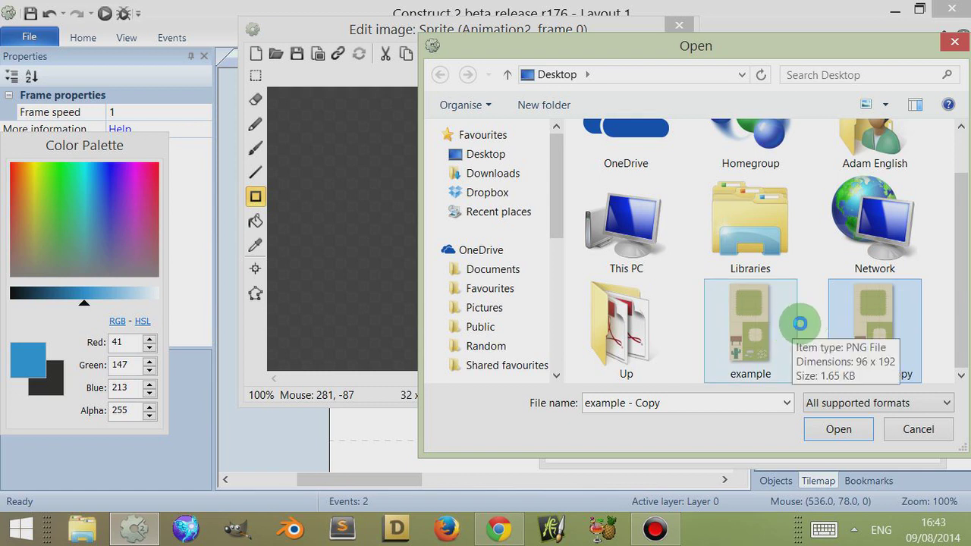
{"action": "left_click_drag", "start_coordinate": [790, 325], "coordinate": [791, 311], "text": "ctrl"}
Select example, example - Copy and example - Copy (2) and import them as new frames
{"action": "left_click", "coordinate": [755, 215]}
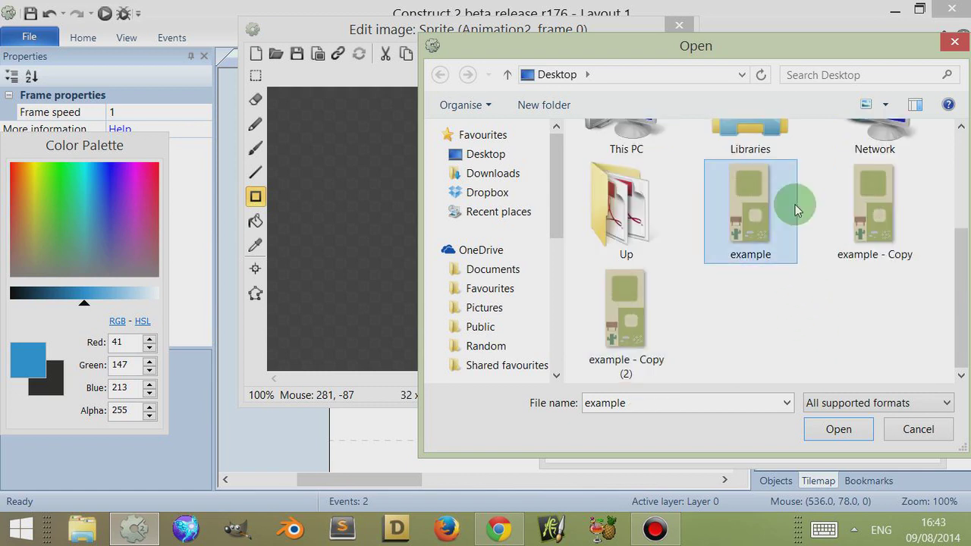
{"action": "left_click", "coordinate": [653, 302], "text": "shift"}
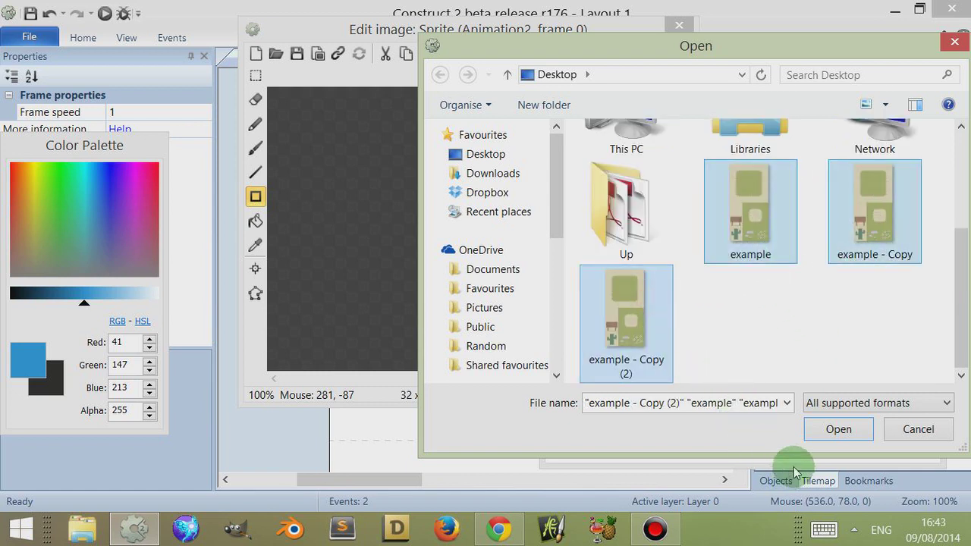
{"action": "left_click", "coordinate": [750, 254]}
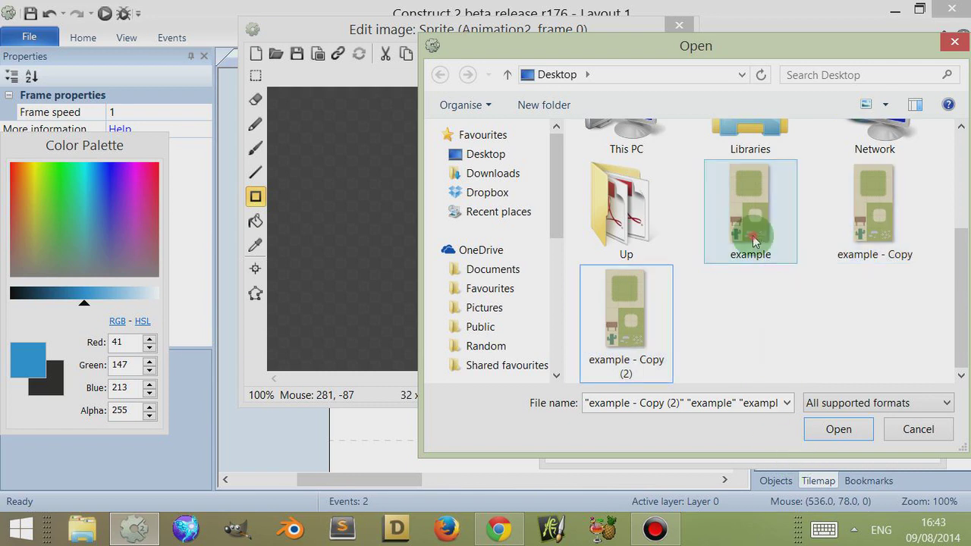
{"action": "left_click", "coordinate": [643, 300], "text": "shift"}
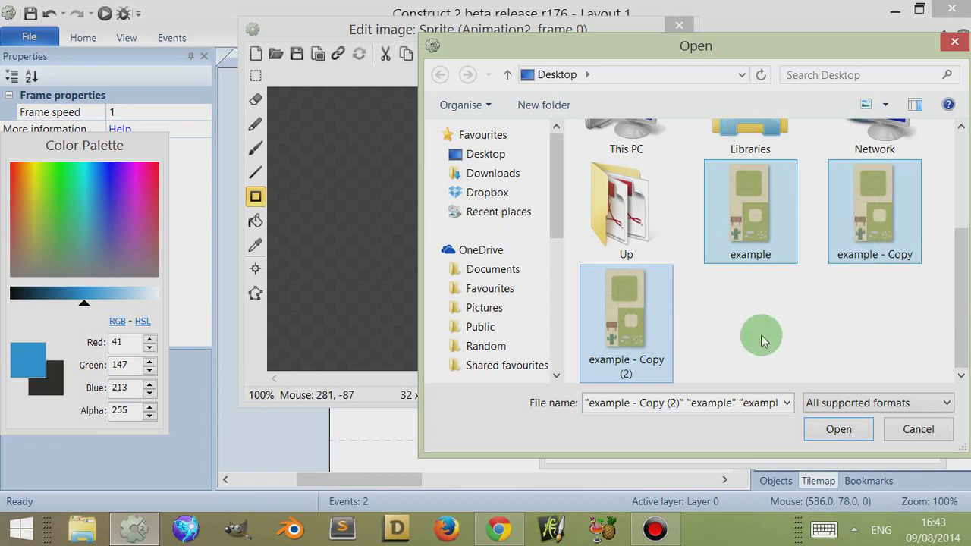
{"action": "left_click", "coordinate": [763, 340]}
{"action": "left_click", "coordinate": [768, 231]}
{"action": "left_click", "coordinate": [841, 234], "text": "ctrl"}
{"action": "left_click", "coordinate": [626, 325], "text": "ctrl"}
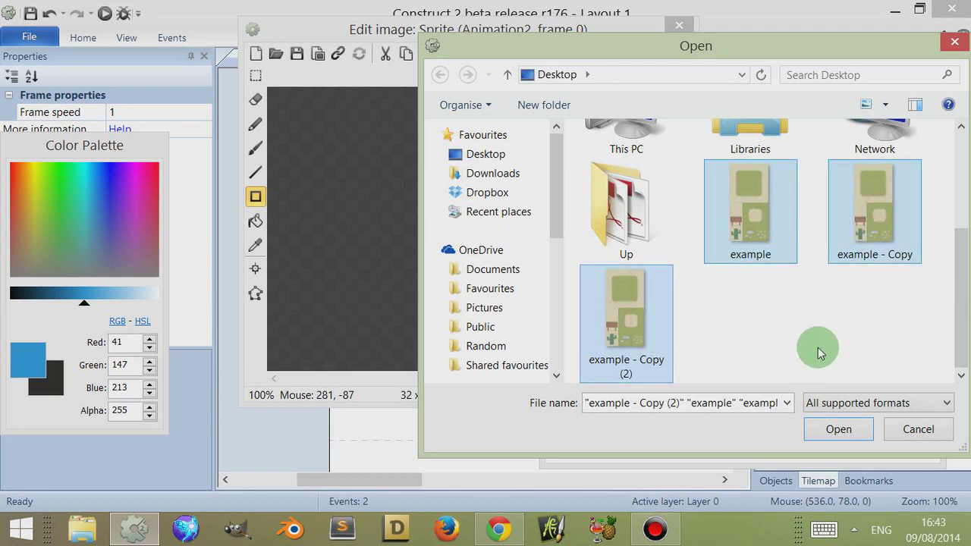
{"action": "left_click", "coordinate": [828, 432]}
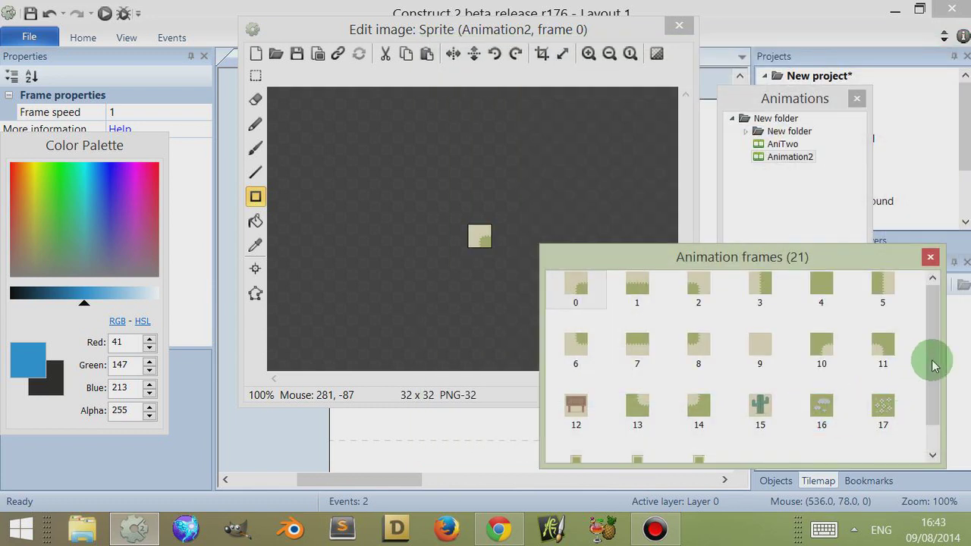
Inspect the newly added frames 18, 19 and 20 of Animation2
{"action": "scroll", "coordinate": [935, 358], "scroll_direction": "down", "scroll_amount": 1}
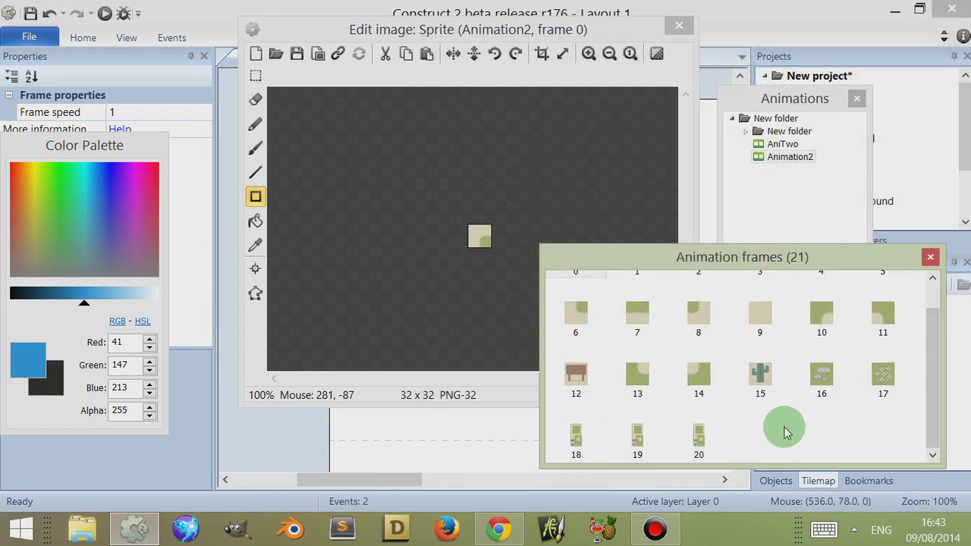
{"action": "left_click", "coordinate": [593, 440]}
{"action": "left_click", "coordinate": [642, 437]}
{"action": "left_click", "coordinate": [698, 434]}
{"action": "left_click", "coordinate": [786, 422]}
Load the 'example - Copy' image file into frame 20 of Animation2
{"action": "right_click", "coordinate": [785, 443]}
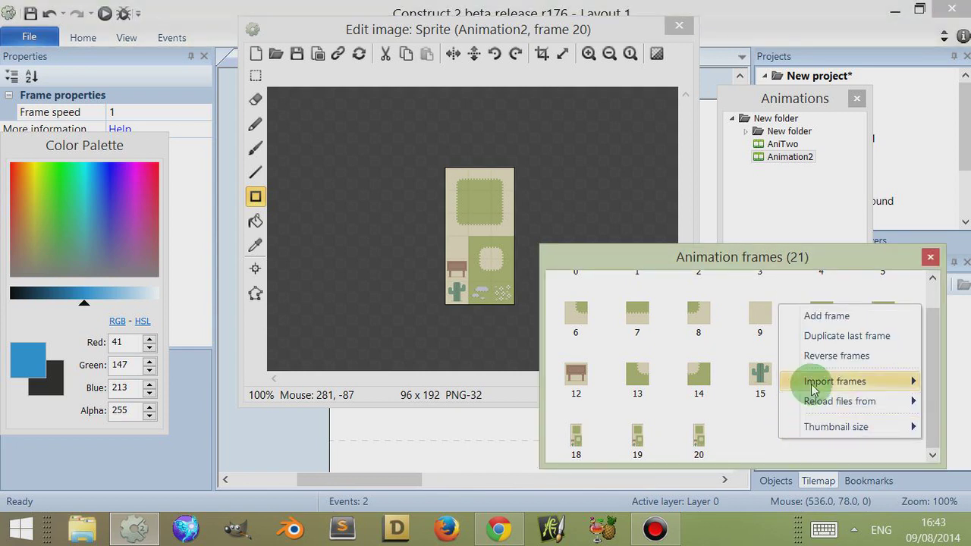
{"action": "mouse_move", "coordinate": [819, 380]}
{"action": "left_click", "coordinate": [751, 447]}
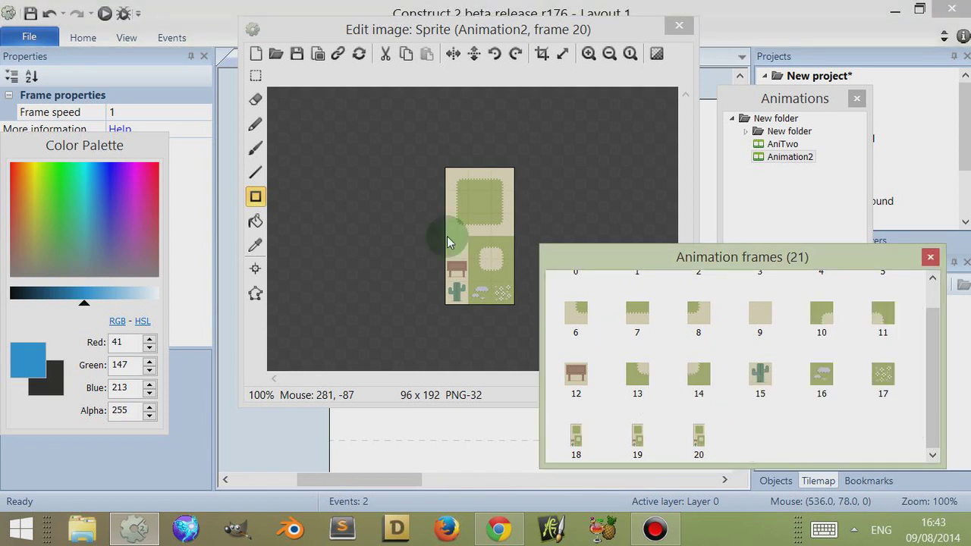
{"action": "left_click", "coordinate": [277, 55]}
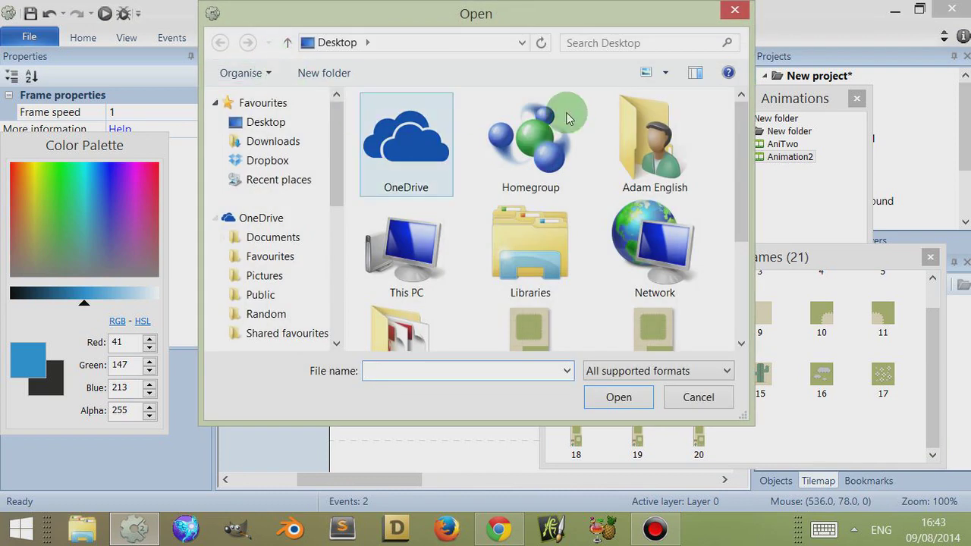
{"action": "left_click_drag", "start_coordinate": [747, 143], "coordinate": [641, 204]}
{"action": "left_click", "coordinate": [641, 204]}
{"action": "left_click", "coordinate": [618, 397]}
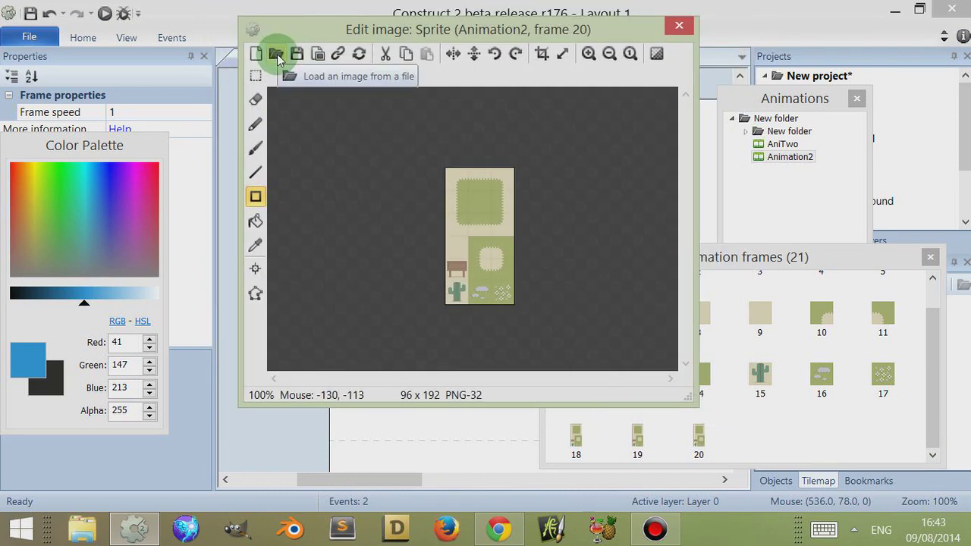
Switch the frame thumbnails to small, then large, then back to medium size
{"action": "left_click", "coordinate": [769, 431]}
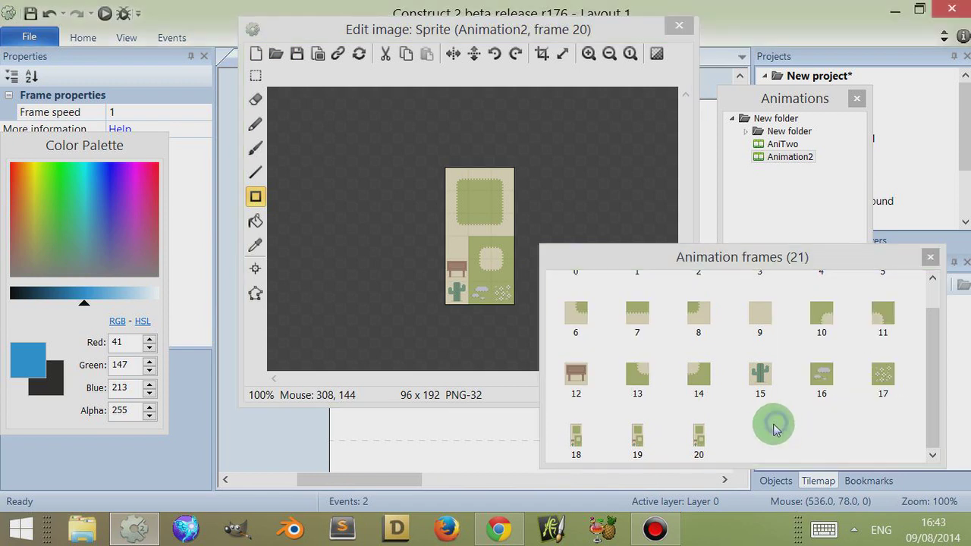
{"action": "right_click", "coordinate": [771, 426]}
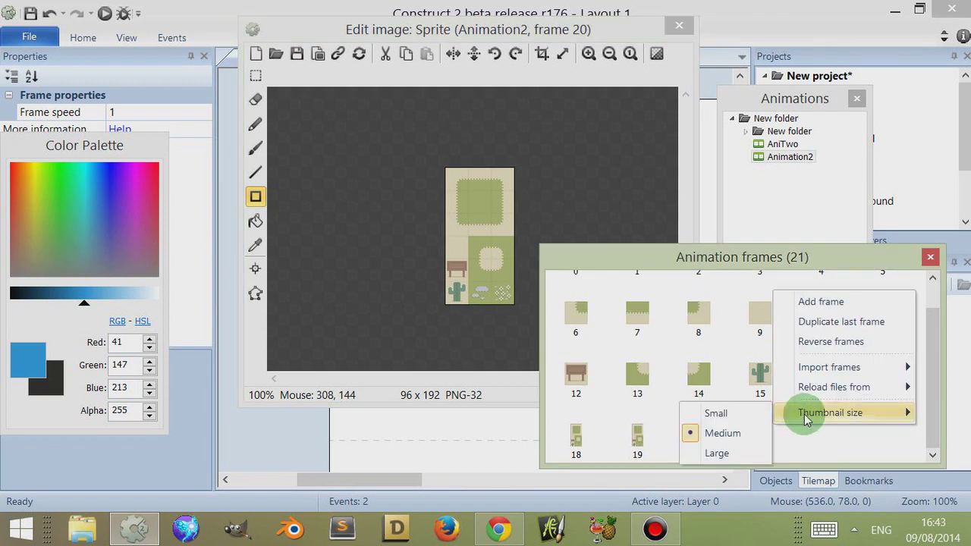
{"action": "left_click", "coordinate": [734, 414]}
{"action": "right_click", "coordinate": [752, 423]}
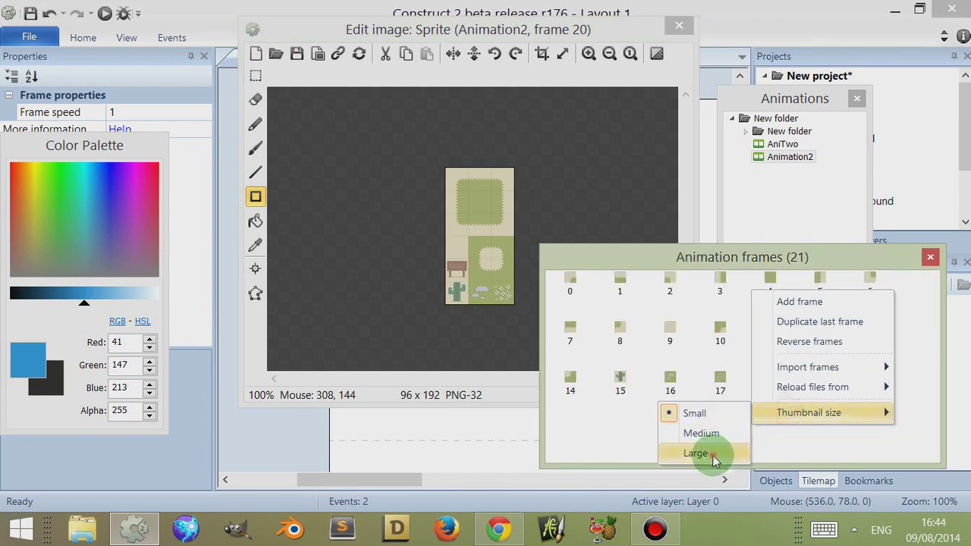
{"action": "left_click", "coordinate": [714, 454]}
{"action": "right_click", "coordinate": [831, 423]}
{"action": "mouse_move", "coordinate": [892, 390]}
{"action": "left_click", "coordinate": [796, 410]}
Reload this animation's frames from their original source files and close the image editor
{"action": "right_click", "coordinate": [814, 440]}
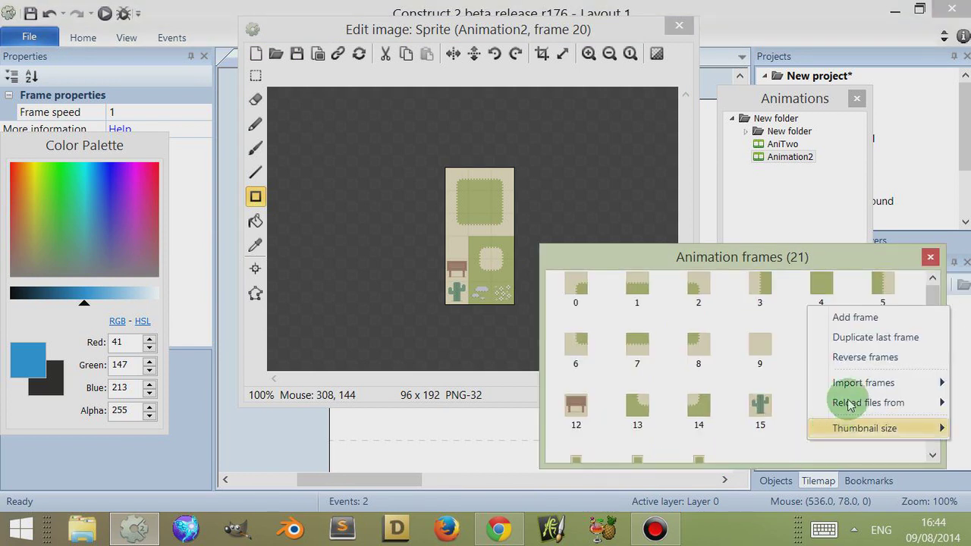
{"action": "mouse_move", "coordinate": [851, 406]}
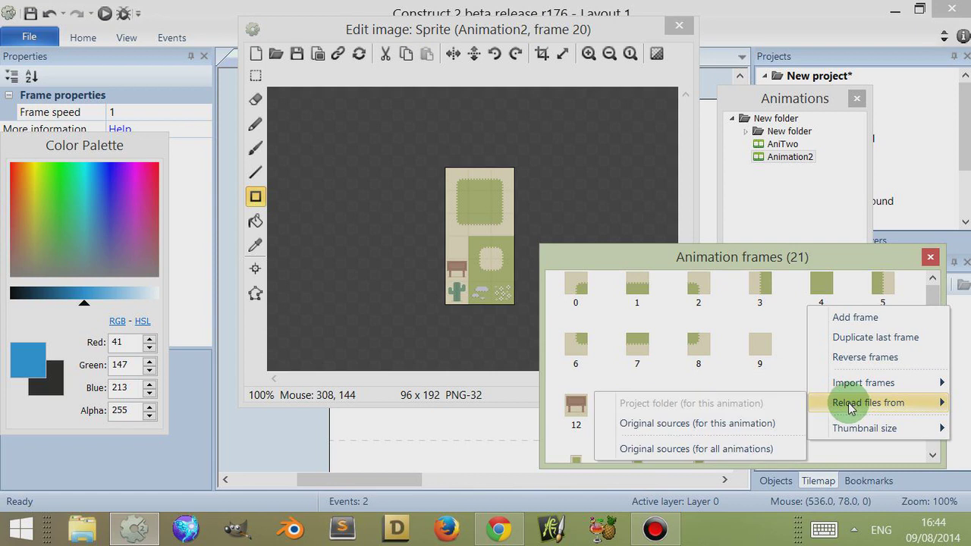
{"action": "left_click", "coordinate": [773, 423]}
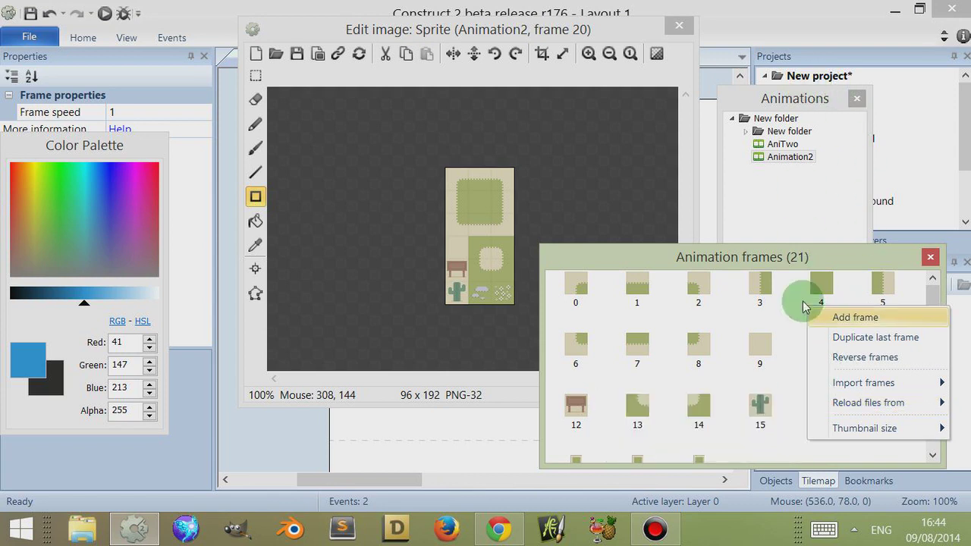
{"action": "left_click", "coordinate": [444, 421]}
{"action": "left_click", "coordinate": [930, 256]}
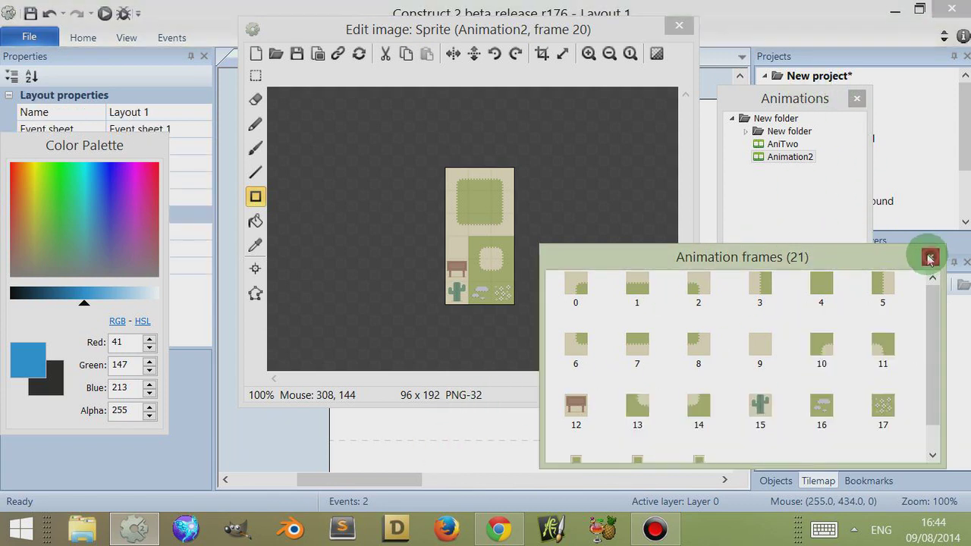
Check the game's browser preview, then reopen the red sprite's image editor in Construct 2
{"action": "left_click", "coordinate": [892, 11]}
{"action": "left_click", "coordinate": [889, 11]}
{"action": "left_click", "coordinate": [36, 196]}
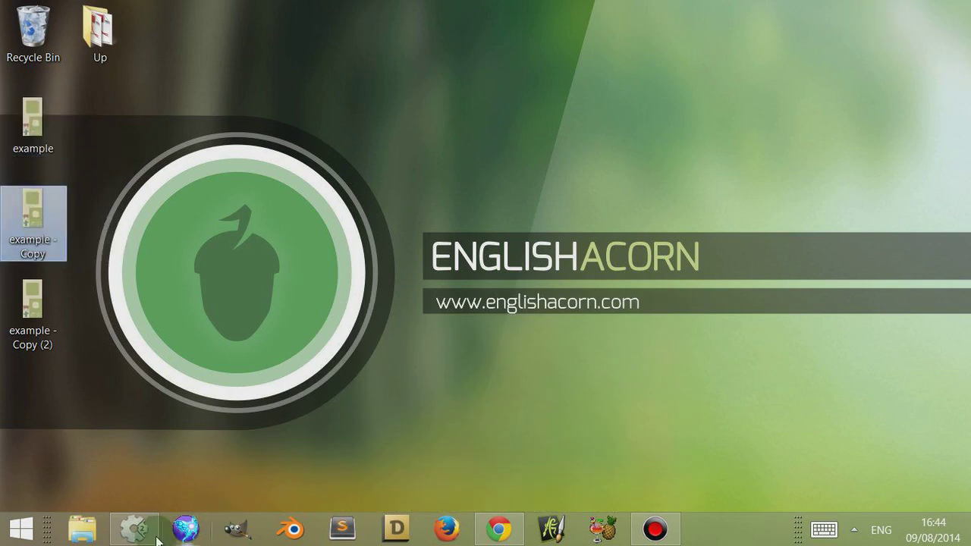
{"action": "left_click", "coordinate": [477, 487]}
{"action": "left_click", "coordinate": [500, 530]}
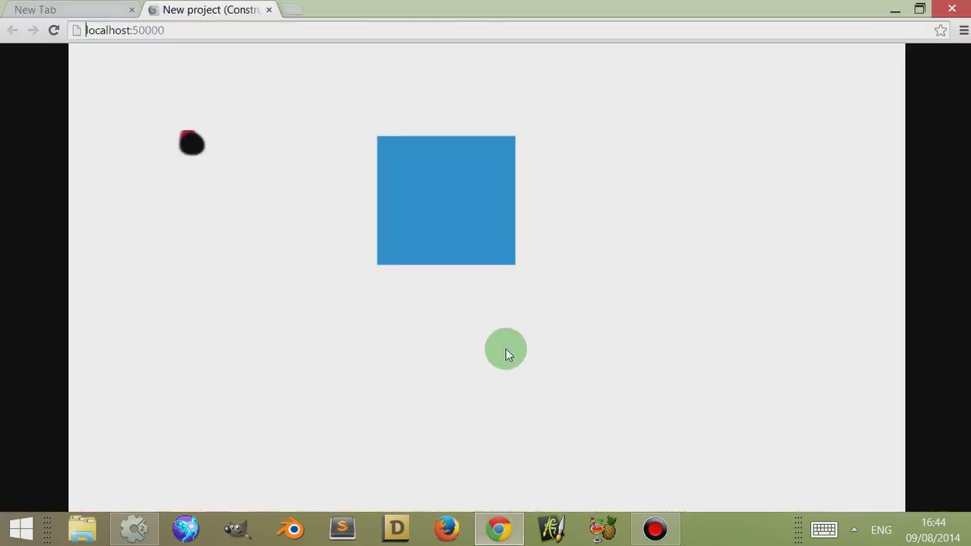
{"action": "left_click", "coordinate": [135, 531]}
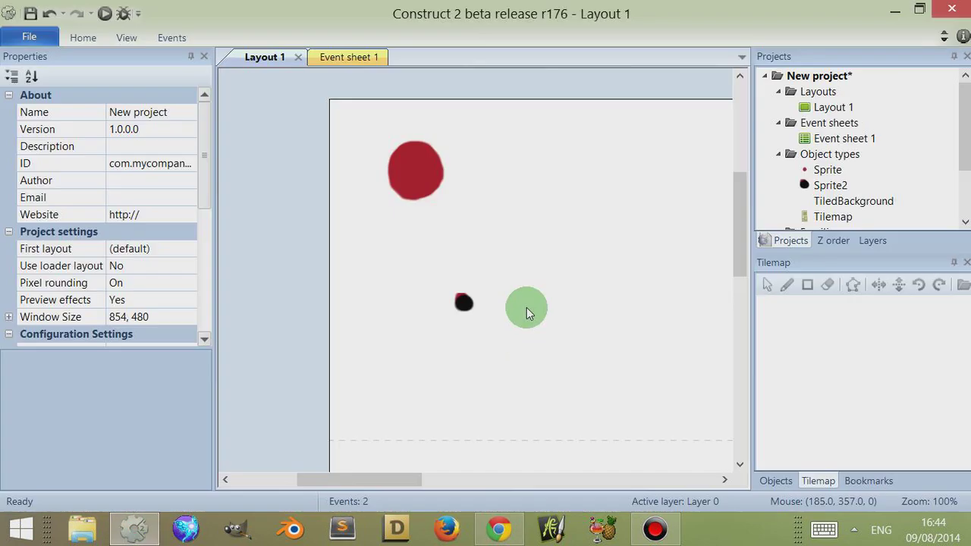
{"action": "double_click", "coordinate": [424, 171]}
Cancel loading an image file and bring AniOne's three-frame panel to the front
{"action": "left_click", "coordinate": [338, 55]}
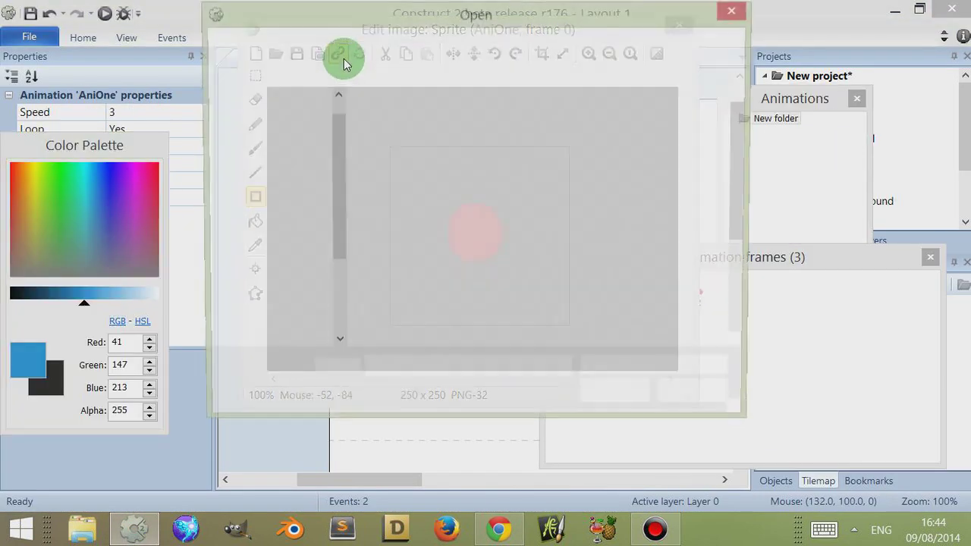
{"action": "left_click", "coordinate": [686, 398]}
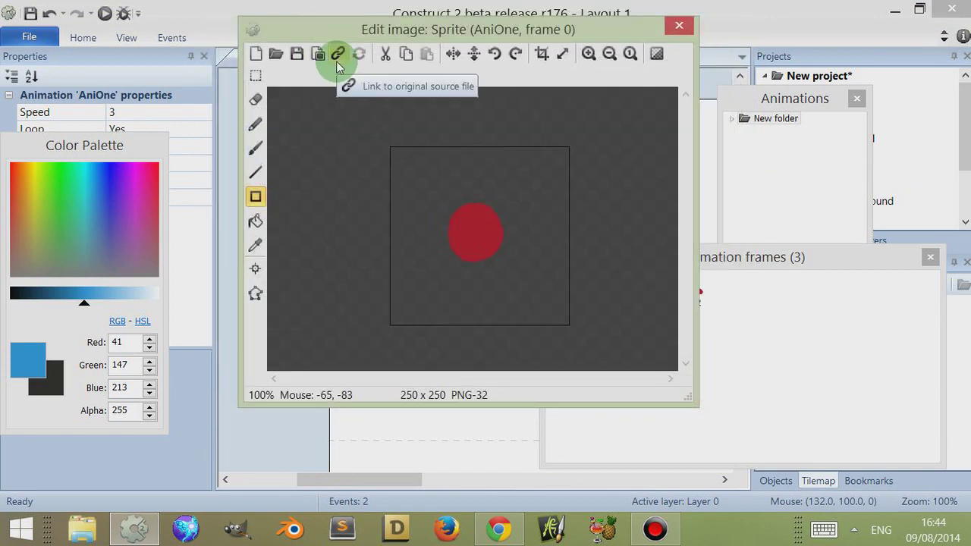
{"action": "left_click", "coordinate": [794, 403]}
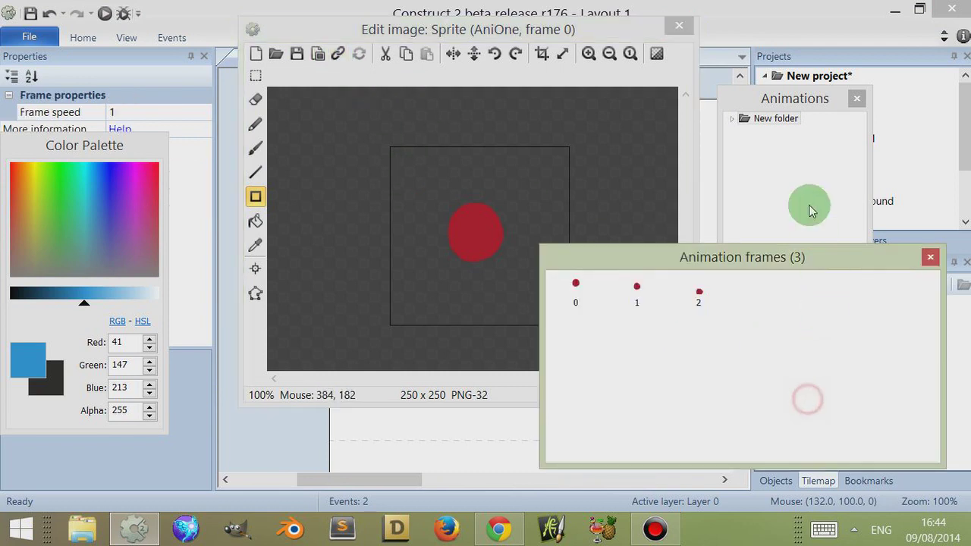
Select Animation2 in the Animations tree and reverse the order of its frames
{"action": "left_click", "coordinate": [733, 118]}
{"action": "left_click", "coordinate": [774, 159]}
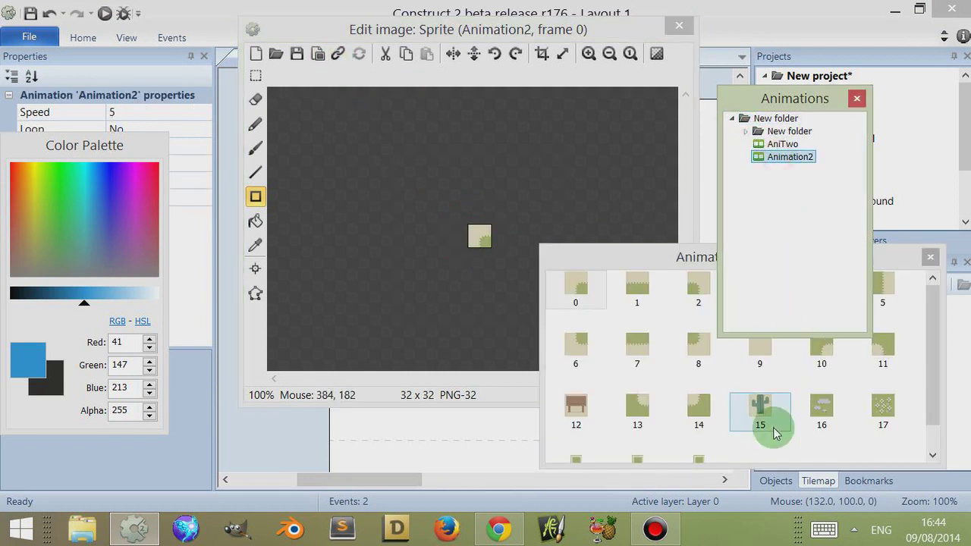
{"action": "right_click", "coordinate": [754, 446]}
{"action": "mouse_move", "coordinate": [794, 419]}
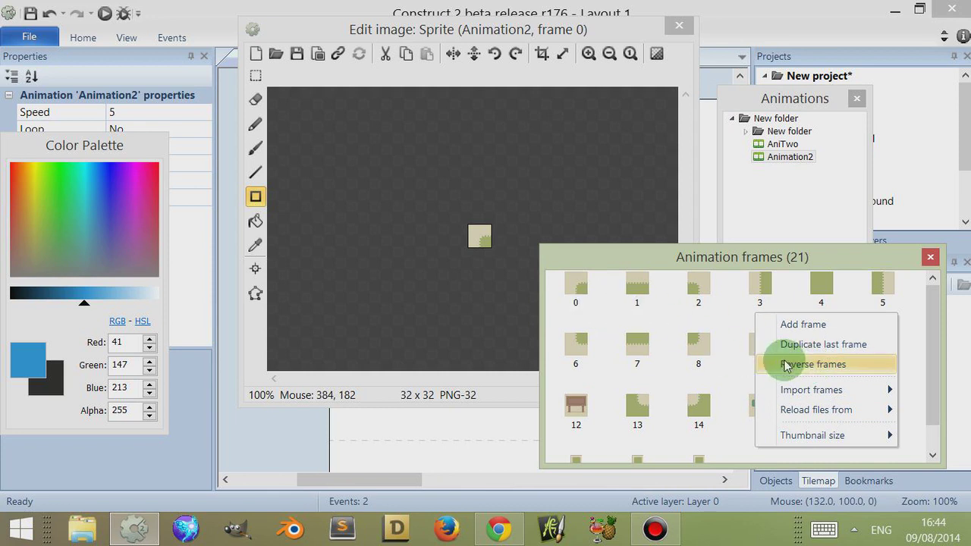
{"action": "left_click", "coordinate": [811, 365]}
Duplicate Animation2's last frame, bringing it to 22 frames
{"action": "right_click", "coordinate": [760, 440]}
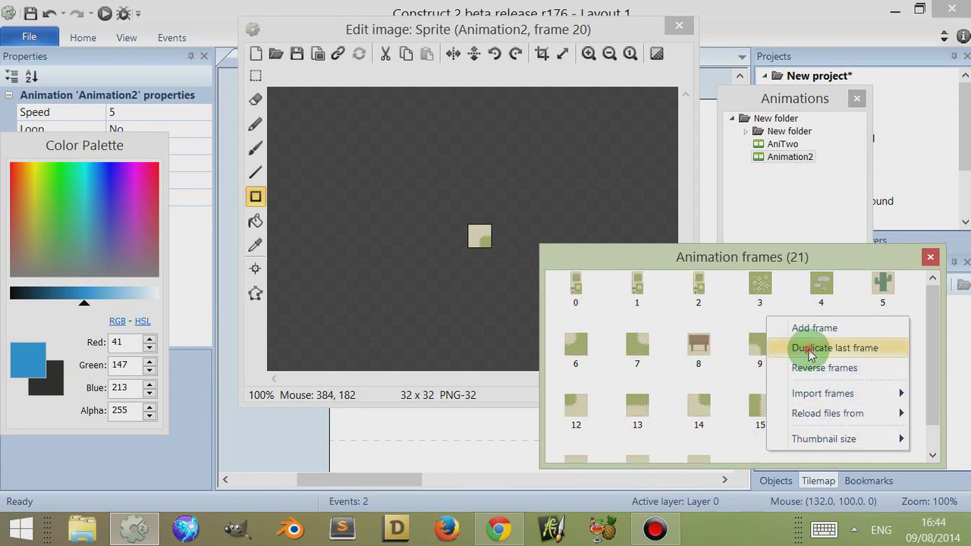
{"action": "left_click", "coordinate": [810, 349]}
{"action": "left_click", "coordinate": [926, 385]}
{"action": "right_click", "coordinate": [835, 418]}
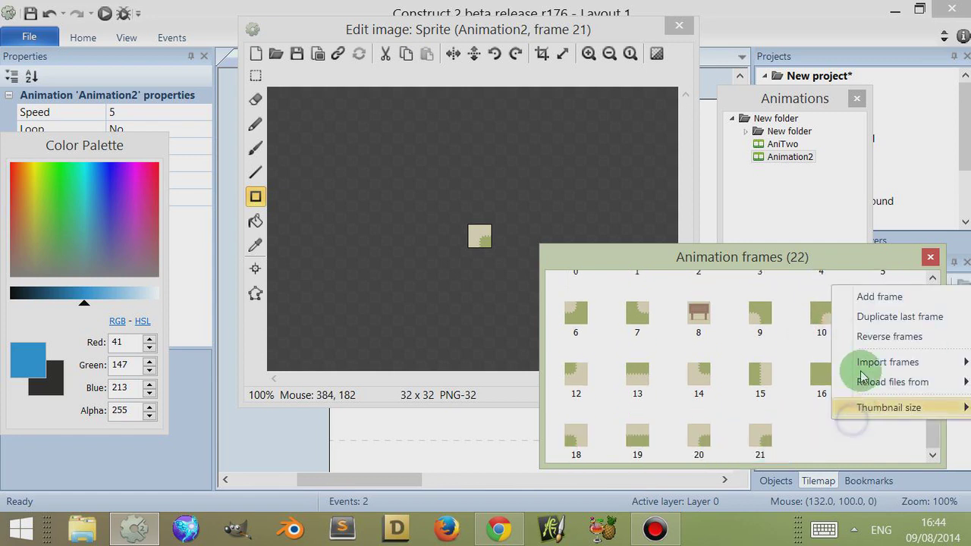
{"action": "left_click", "coordinate": [804, 431]}
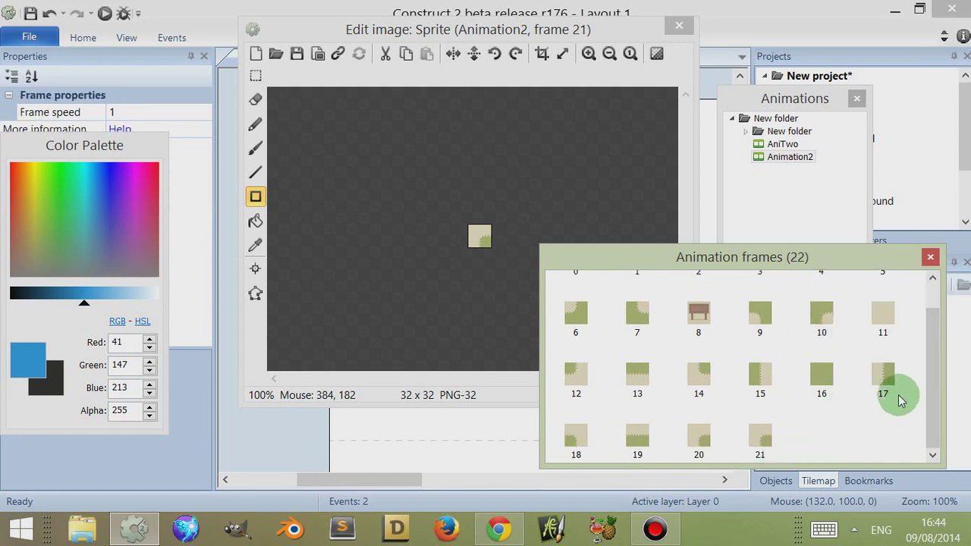
{"action": "right_click", "coordinate": [828, 439]}
{"action": "left_click", "coordinate": [824, 443]}
{"action": "right_click", "coordinate": [827, 440]}
{"action": "left_click", "coordinate": [835, 385]}
On Event sheet 1, open Sprite's Set frame action for event 2, then cancel it
{"action": "left_click", "coordinate": [673, 28]}
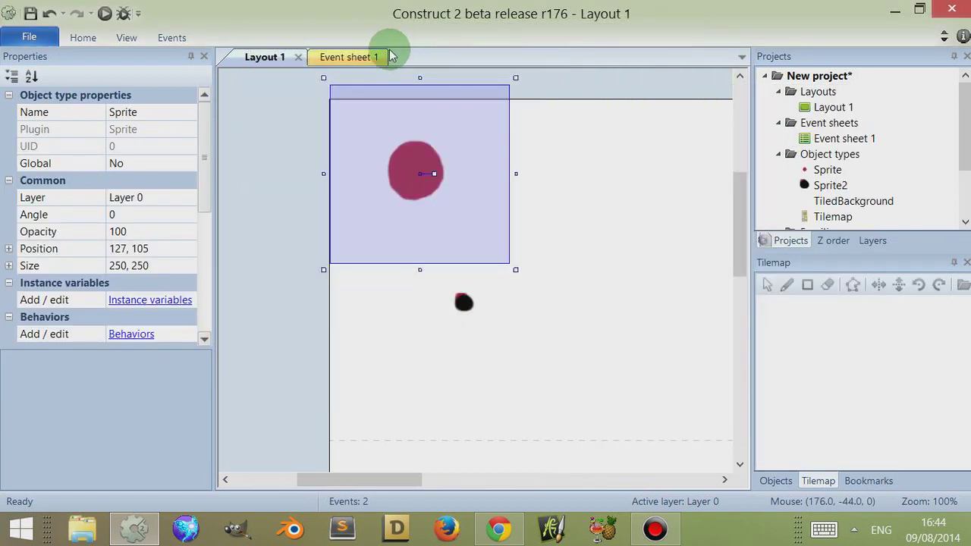
{"action": "left_click", "coordinate": [377, 57]}
{"action": "left_click", "coordinate": [447, 145]}
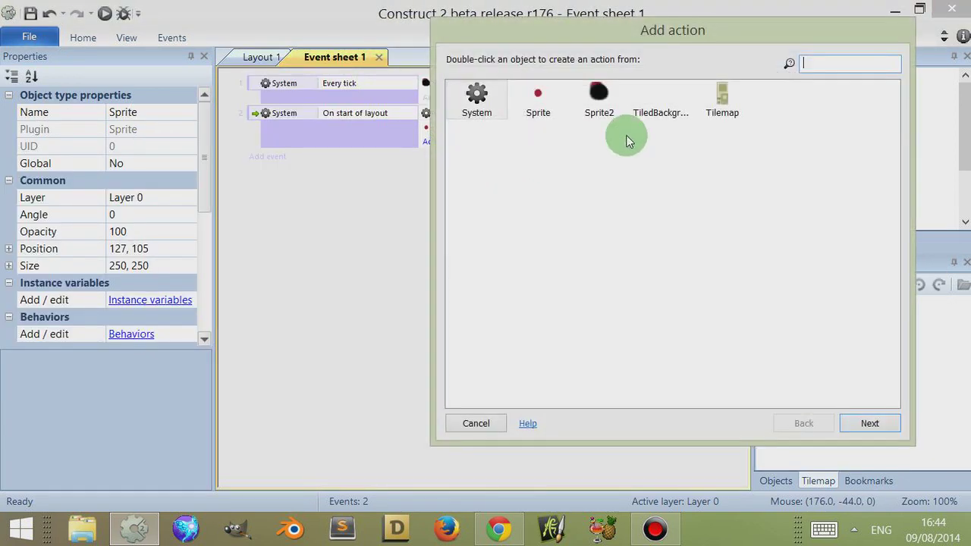
{"action": "double_click", "coordinate": [534, 99]}
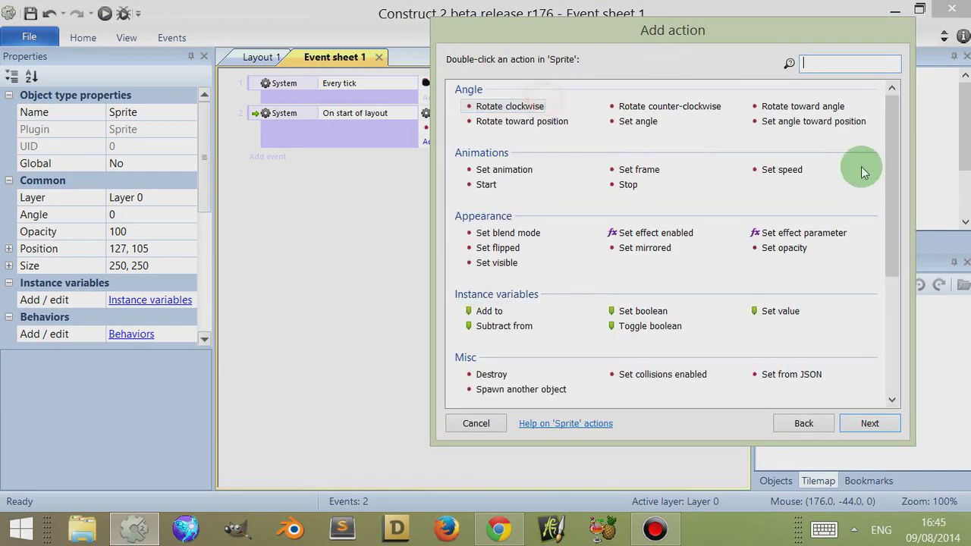
{"action": "scroll", "coordinate": [543, 195], "scroll_direction": "down", "scroll_amount": 1}
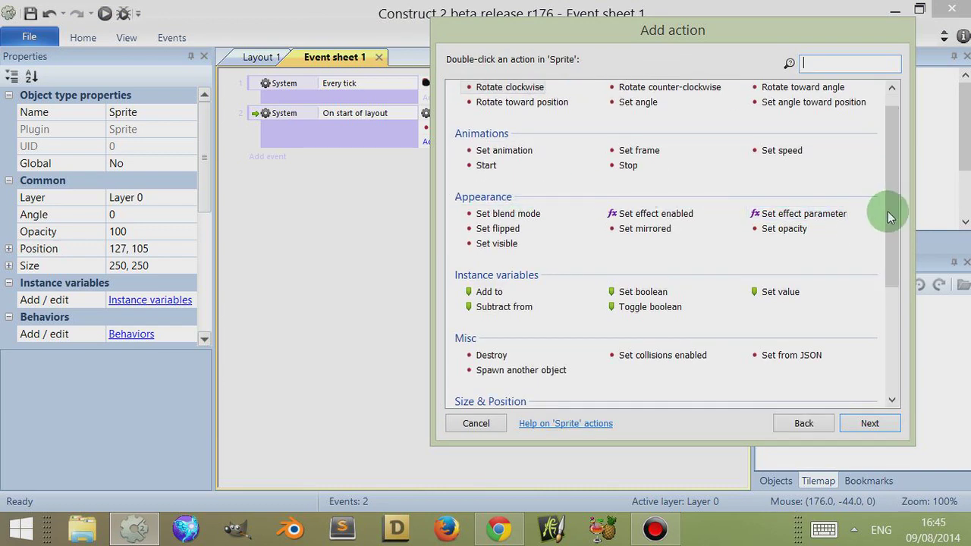
{"action": "scroll", "coordinate": [885, 202], "scroll_direction": "up", "scroll_amount": 1}
{"action": "double_click", "coordinate": [636, 169]}
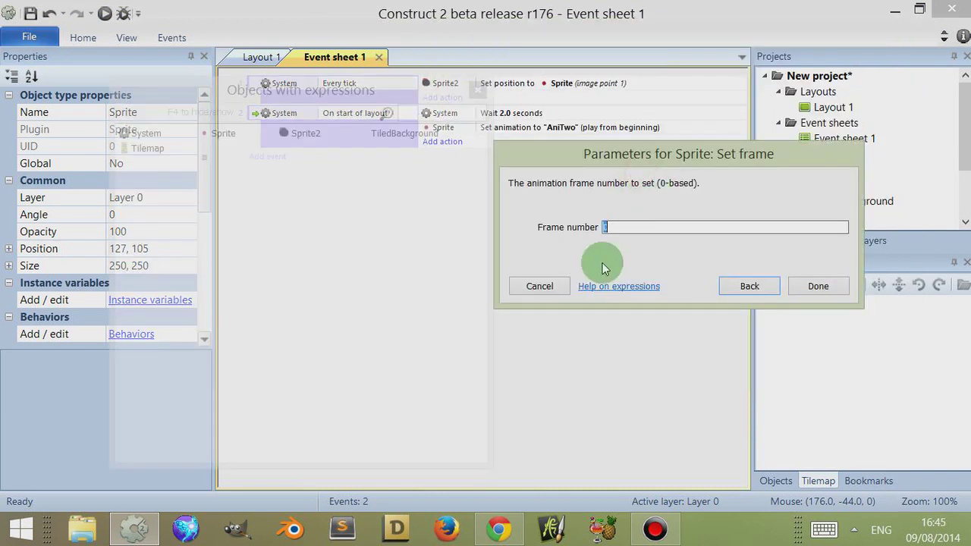
{"action": "left_click", "coordinate": [545, 277]}
Review Sprite's Stop animation action, then close the list without adding anything
{"action": "left_click", "coordinate": [451, 142]}
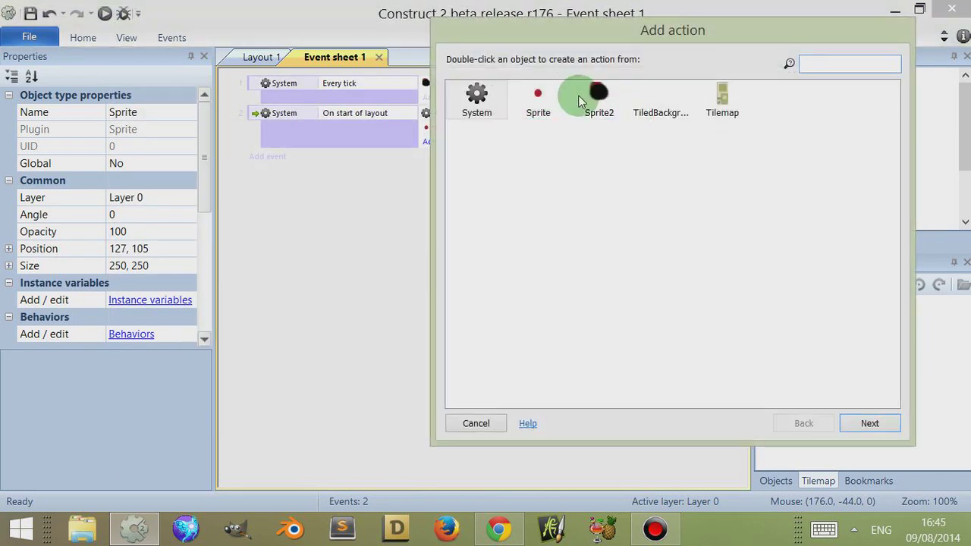
{"action": "double_click", "coordinate": [561, 98]}
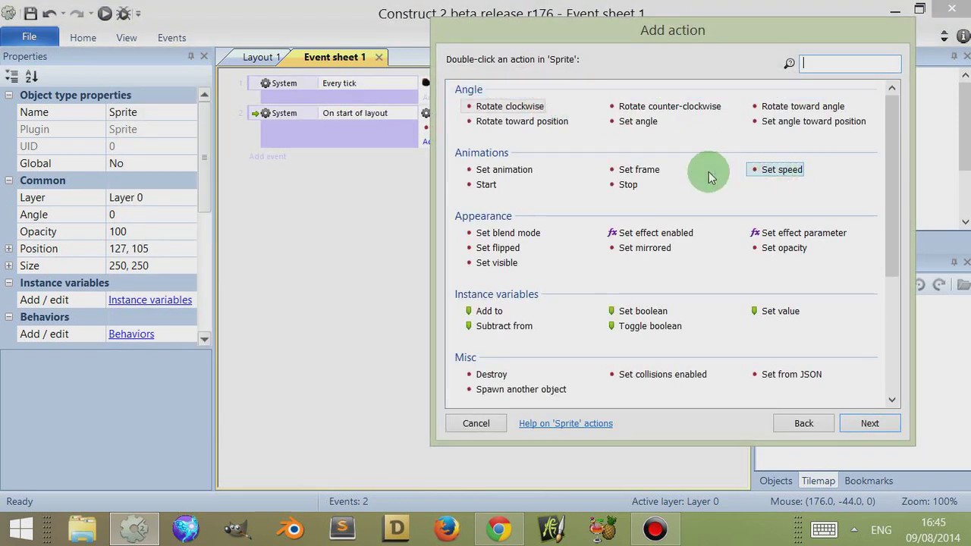
{"action": "left_click", "coordinate": [611, 190]}
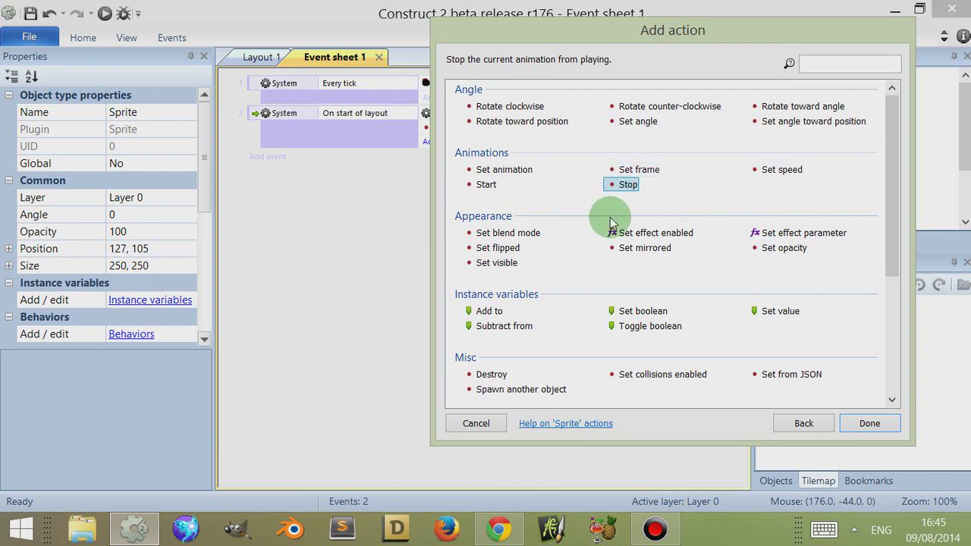
{"action": "left_click", "coordinate": [474, 423]}
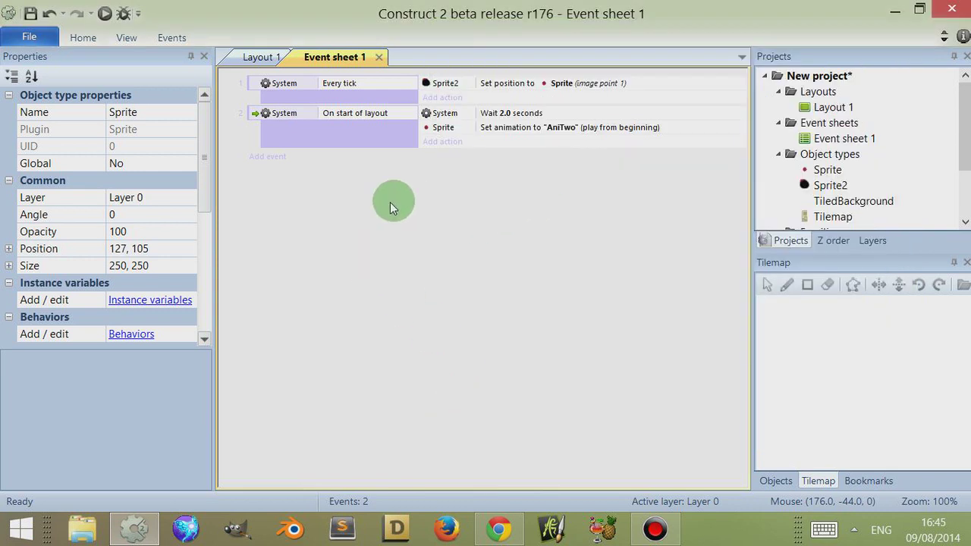
{"action": "double_click", "coordinate": [340, 215]}
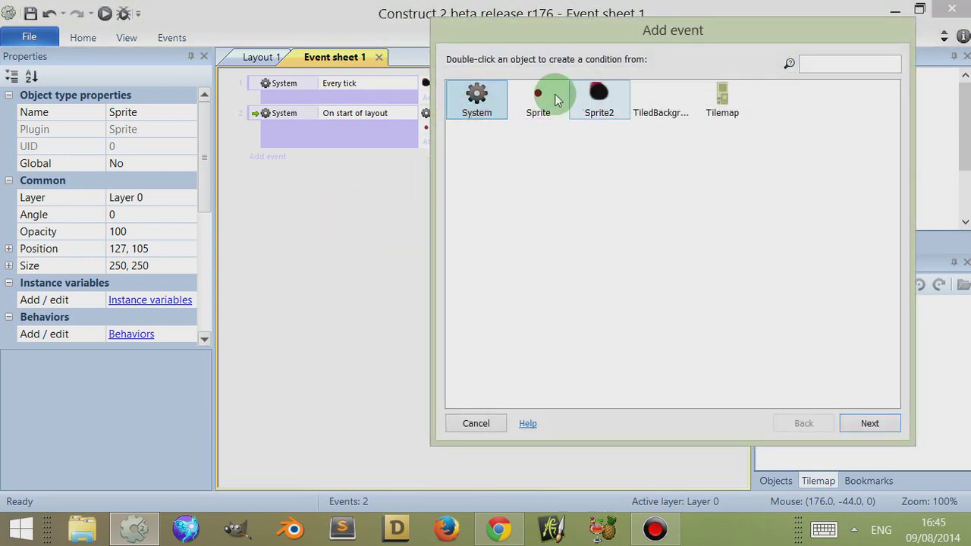
{"action": "double_click", "coordinate": [544, 103]}
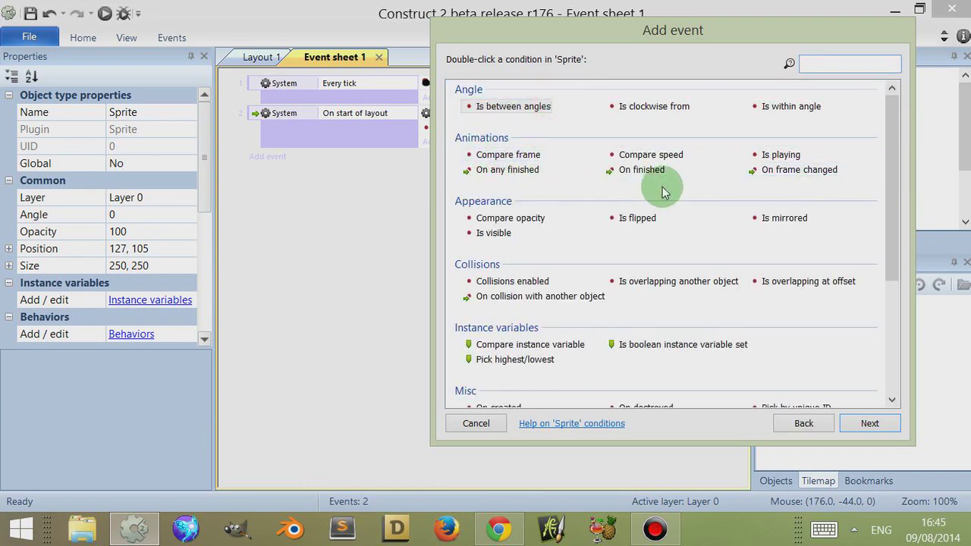
{"action": "left_click", "coordinate": [633, 169]}
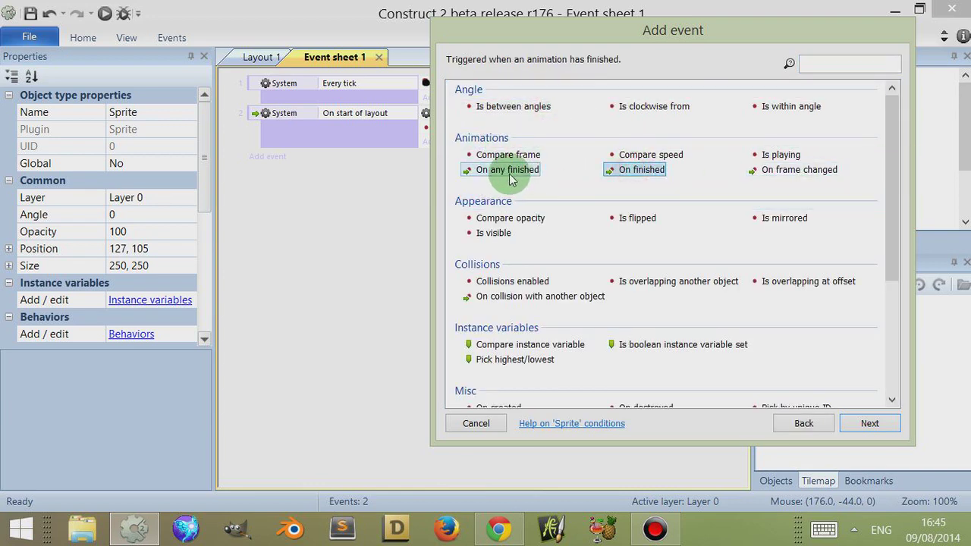
{"action": "left_click", "coordinate": [781, 170]}
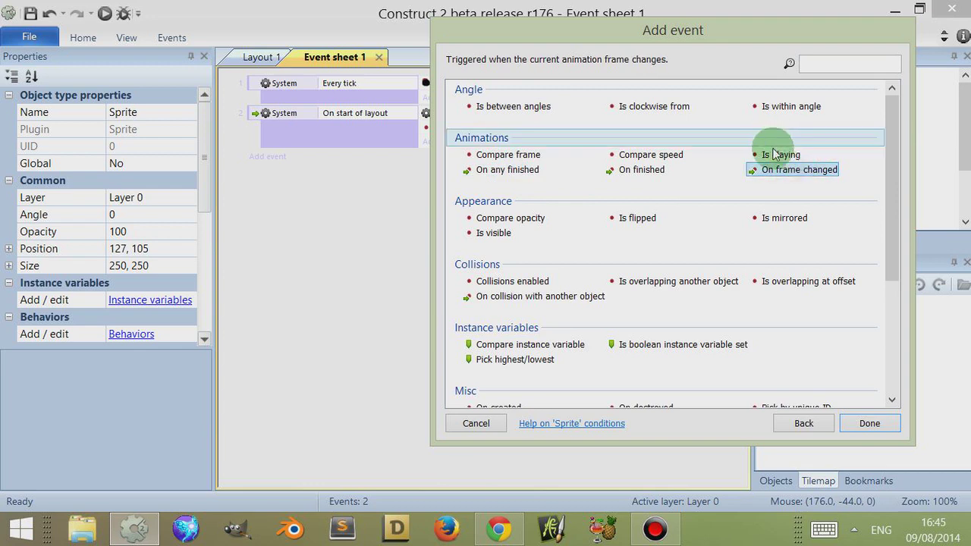
{"action": "left_click", "coordinate": [780, 156]}
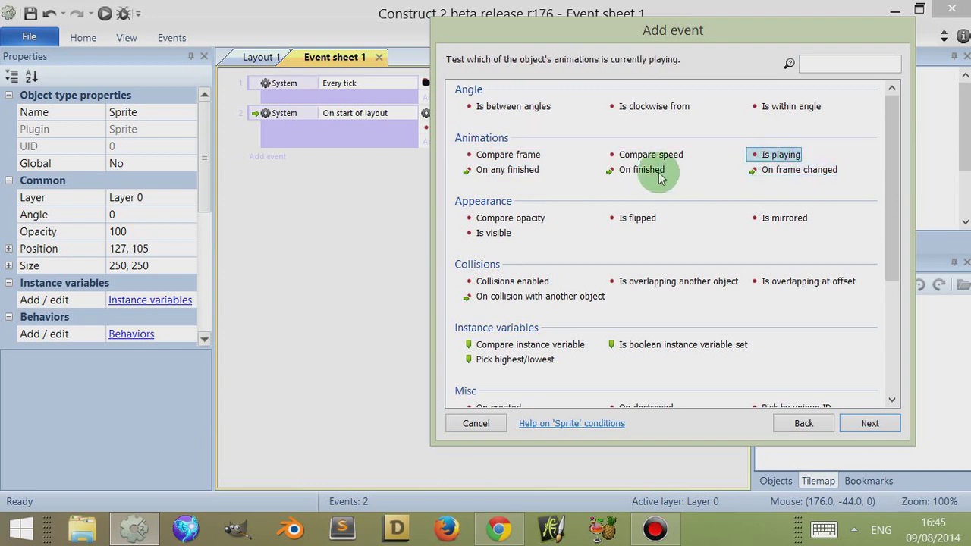
{"action": "double_click", "coordinate": [759, 156]}
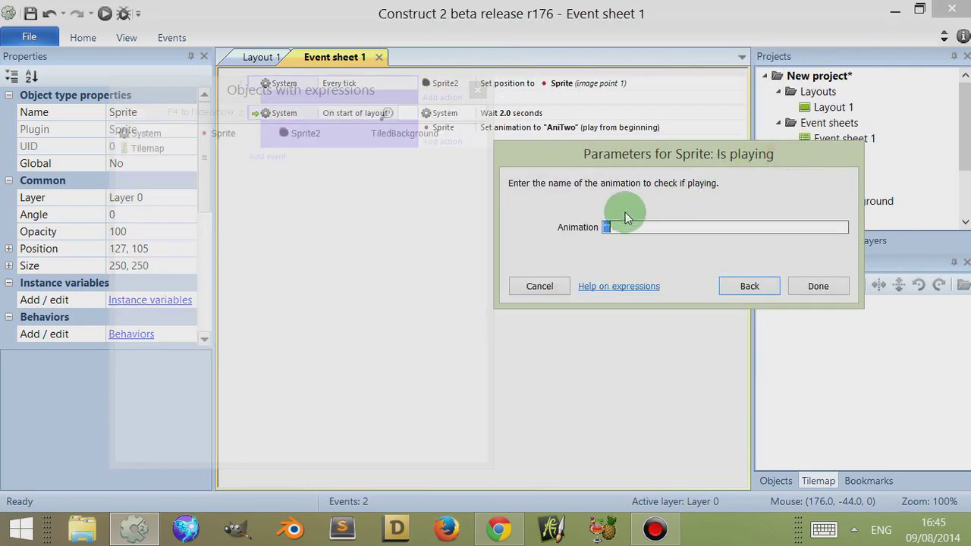
{"action": "left_click", "coordinate": [739, 286]}
{"action": "left_click", "coordinate": [638, 155]}
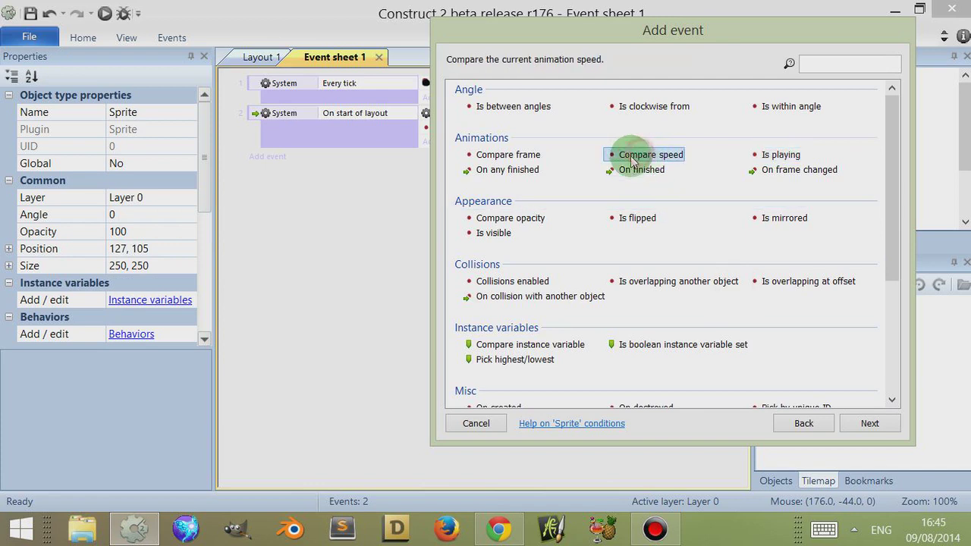
{"action": "left_click", "coordinate": [525, 155]}
{"action": "double_click", "coordinate": [513, 156]}
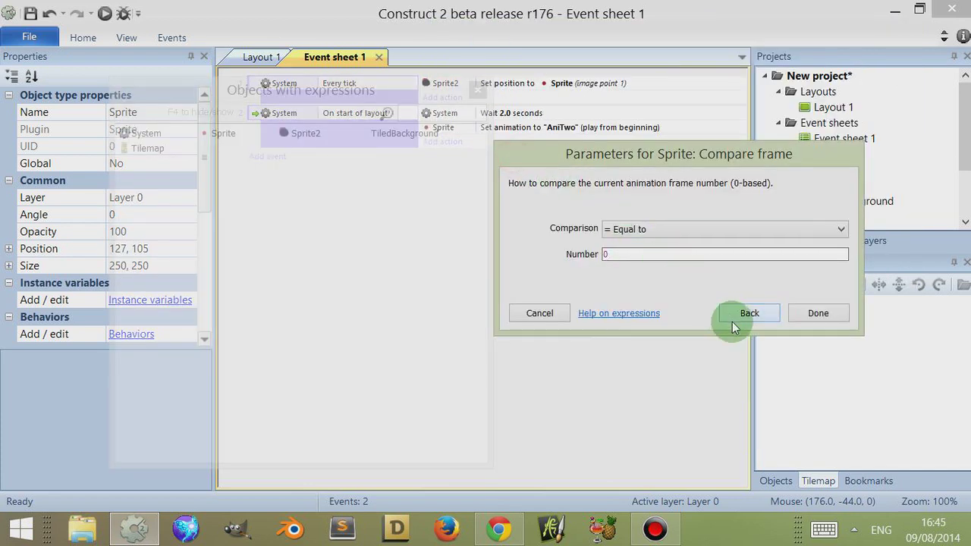
{"action": "left_click", "coordinate": [553, 313]}
{"action": "double_click", "coordinate": [339, 203]}
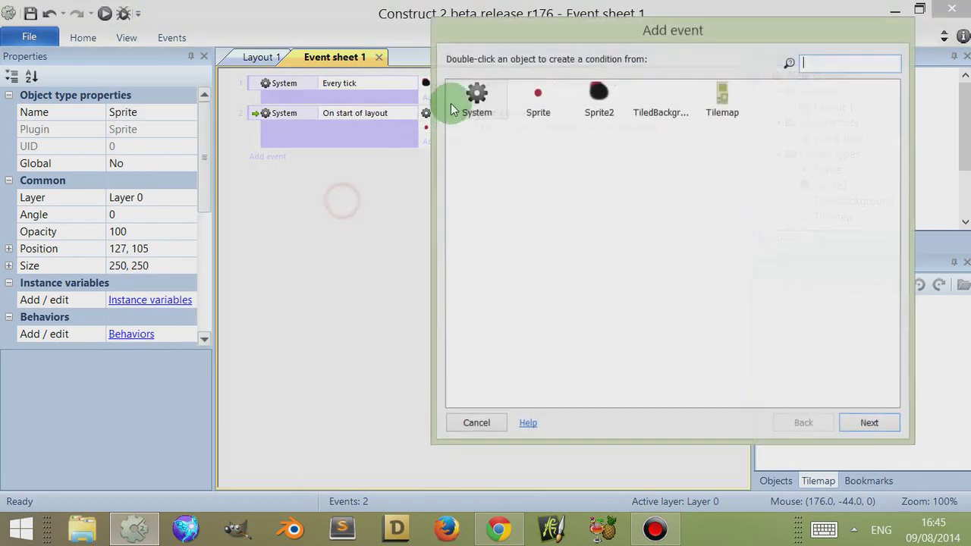
{"action": "left_click", "coordinate": [477, 98]}
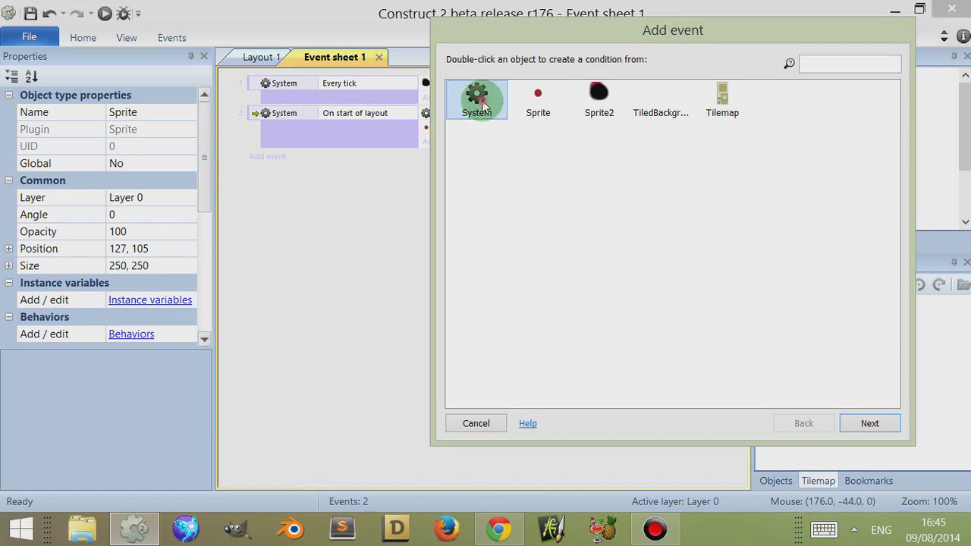
{"action": "double_click", "coordinate": [481, 102]}
{"action": "double_click", "coordinate": [464, 104]}
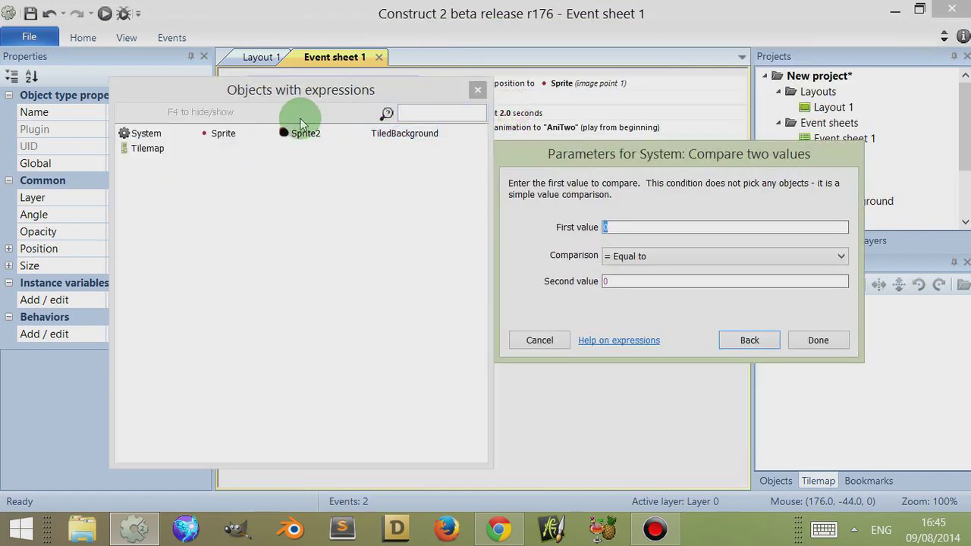
{"action": "double_click", "coordinate": [220, 134]}
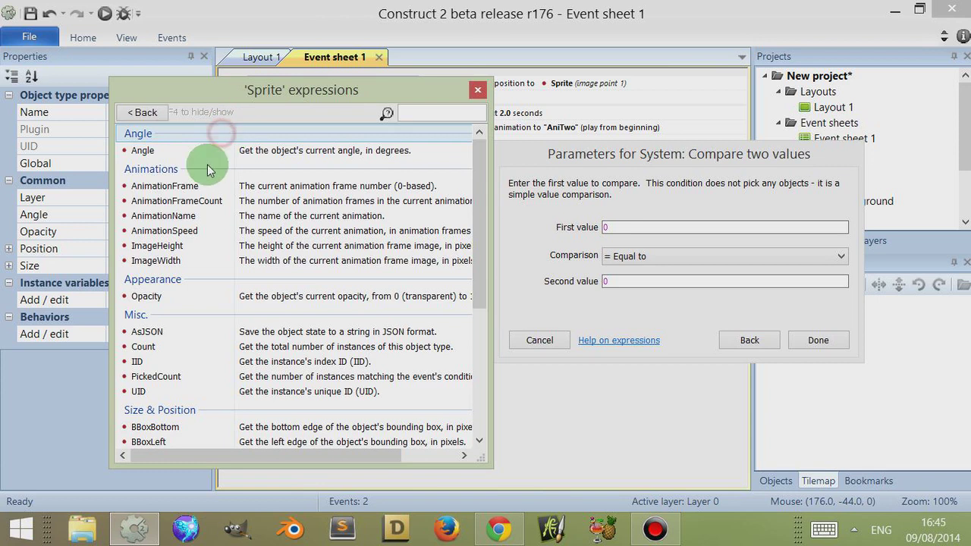
{"action": "left_click", "coordinate": [174, 202]}
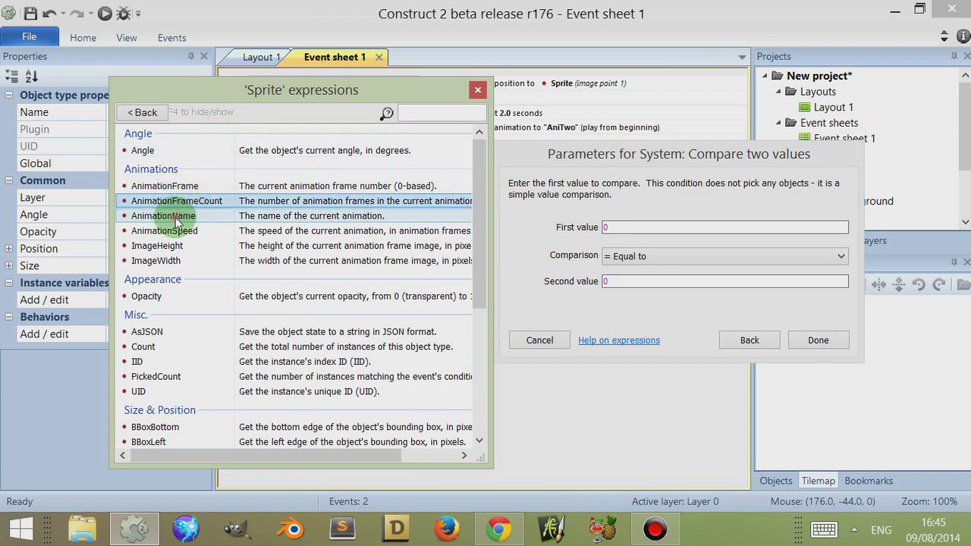
{"action": "left_click", "coordinate": [174, 217]}
{"action": "left_click", "coordinate": [616, 227]}
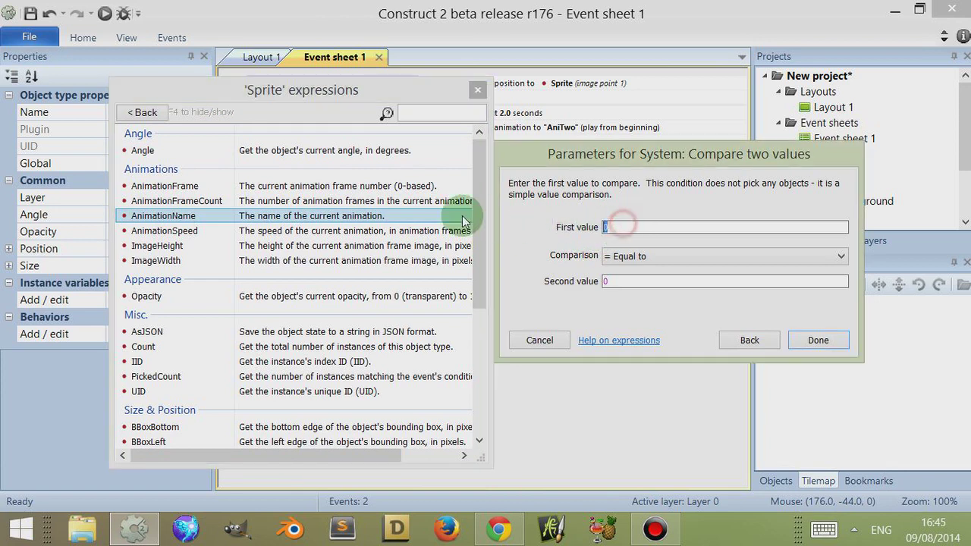
{"action": "double_click", "coordinate": [173, 232]}
{"action": "left_click", "coordinate": [633, 280]}
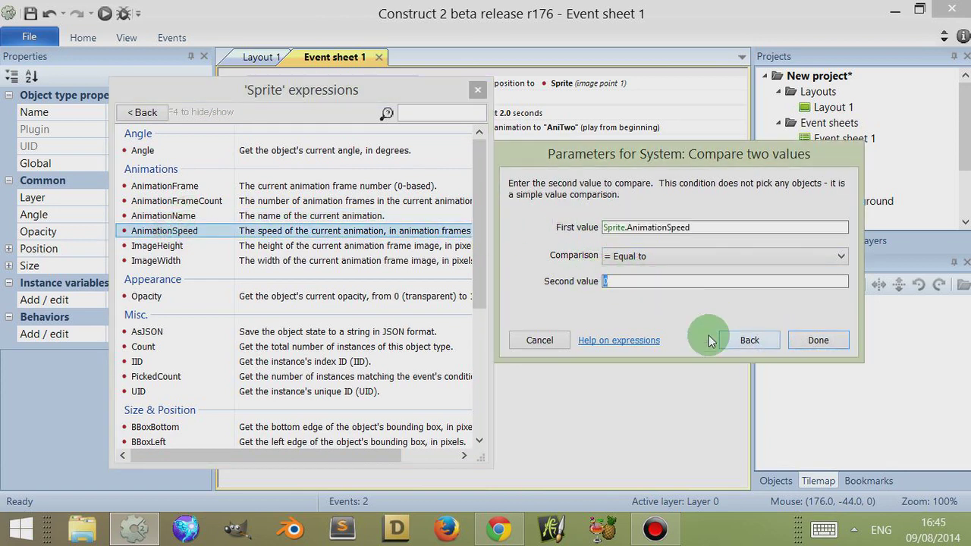
{"action": "left_click", "coordinate": [553, 340]}
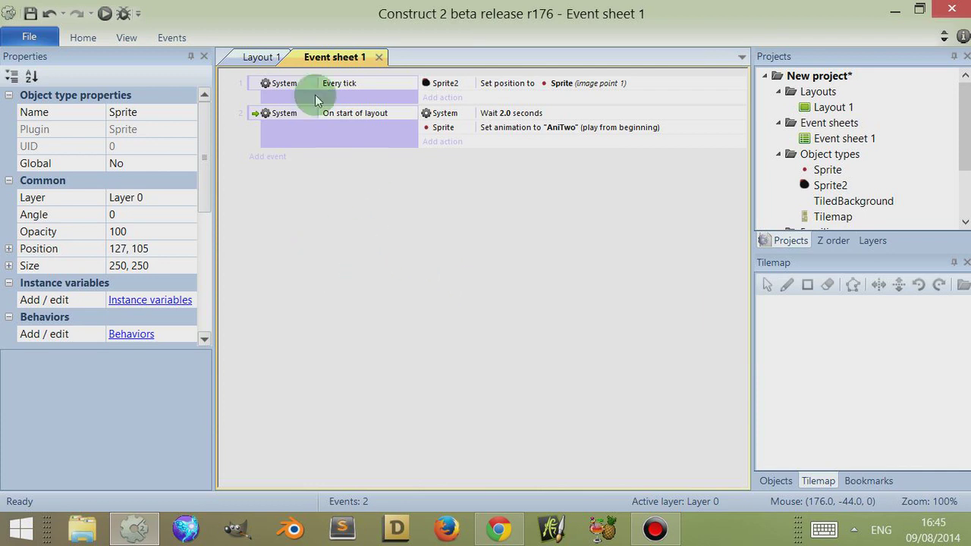
On Layout 1, view the red sprite's animation frames, then close the image editor
{"action": "left_click", "coordinate": [258, 58]}
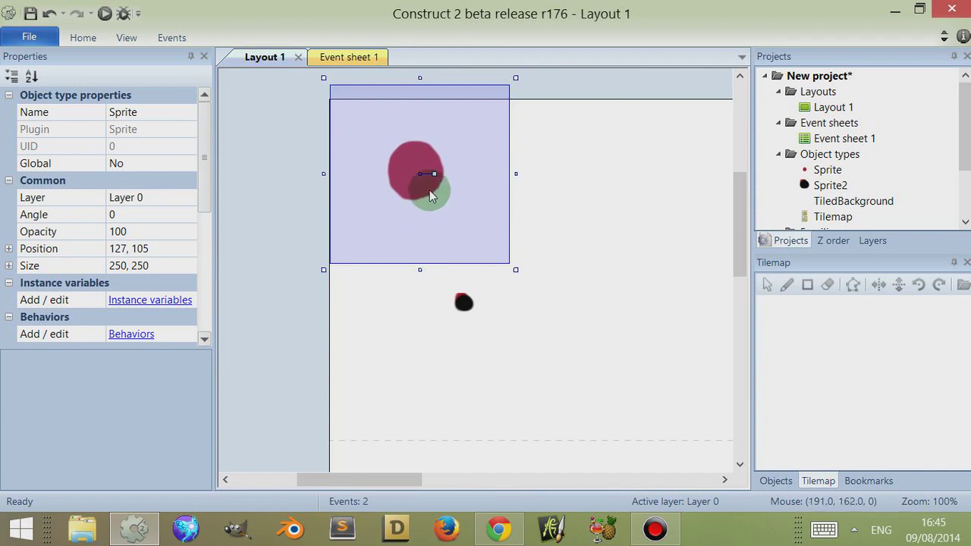
{"action": "double_click", "coordinate": [406, 194]}
{"action": "left_click_drag", "start_coordinate": [737, 256], "coordinate": [704, 260]}
{"action": "left_click_drag", "start_coordinate": [748, 113], "coordinate": [733, 42]}
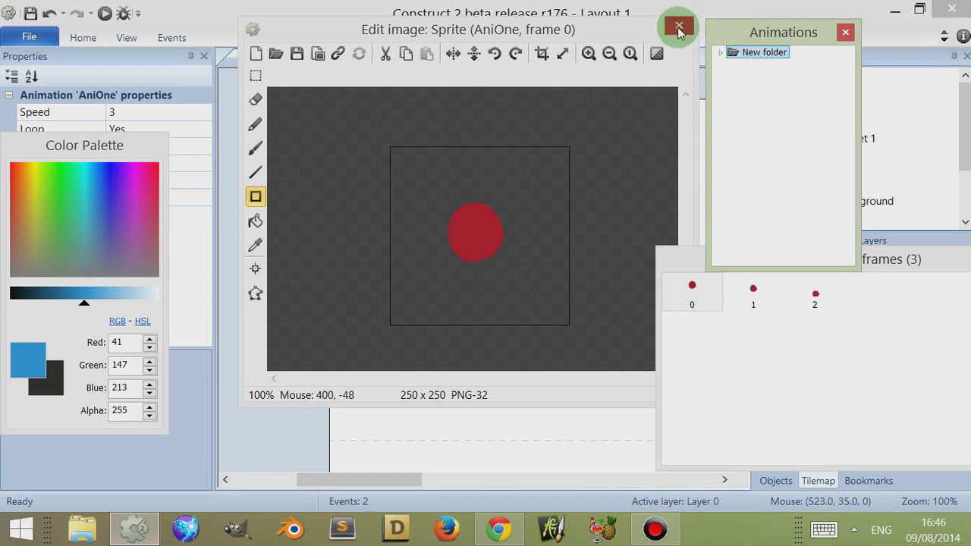
{"action": "left_click", "coordinate": [679, 28]}
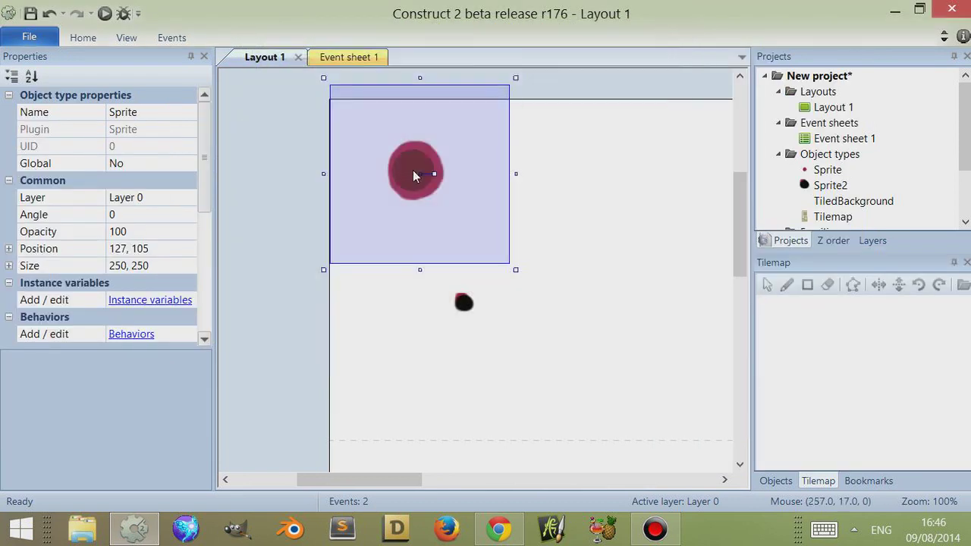
Move the red Sprite to 137, 137 and the black Sprite2 down to 199, 340
{"action": "left_click_drag", "start_coordinate": [415, 152], "coordinate": [421, 174]}
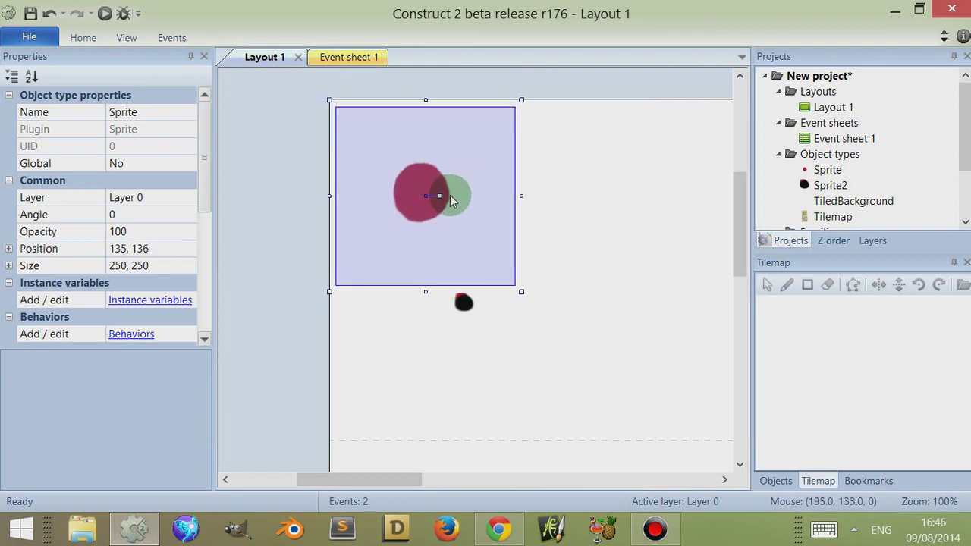
{"action": "left_click", "coordinate": [430, 226]}
{"action": "left_click_drag", "start_coordinate": [413, 196], "coordinate": [409, 199]}
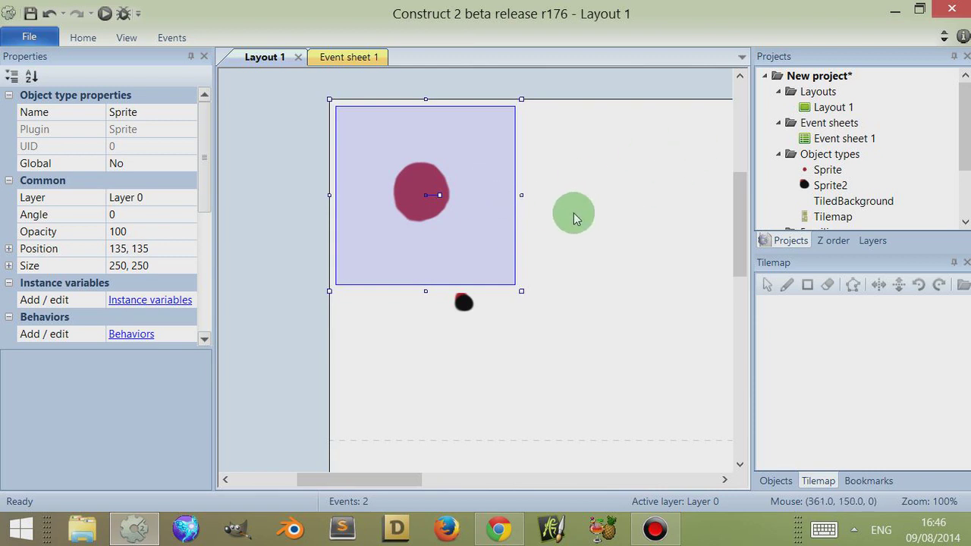
{"action": "left_click_drag", "start_coordinate": [462, 302], "coordinate": [470, 341]}
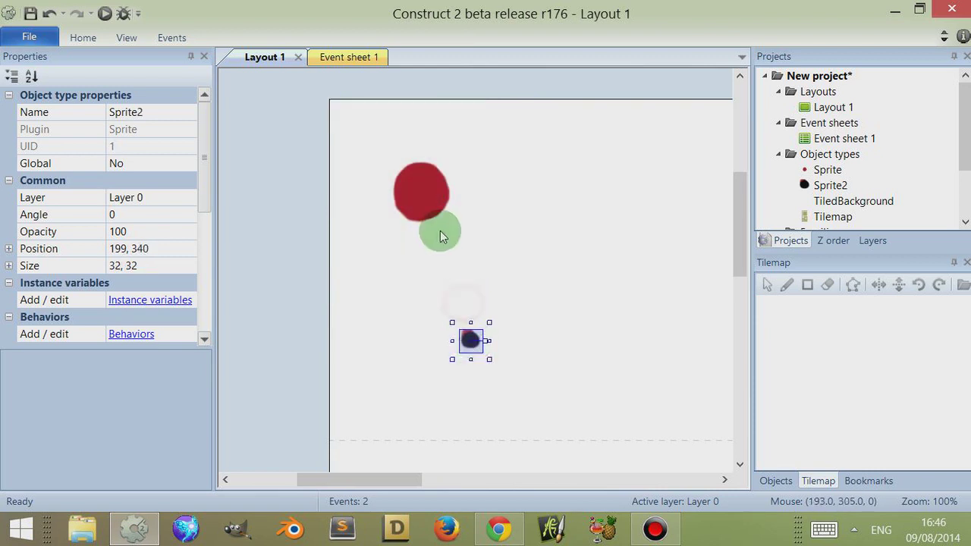
{"action": "left_click_drag", "start_coordinate": [424, 199], "coordinate": [422, 194]}
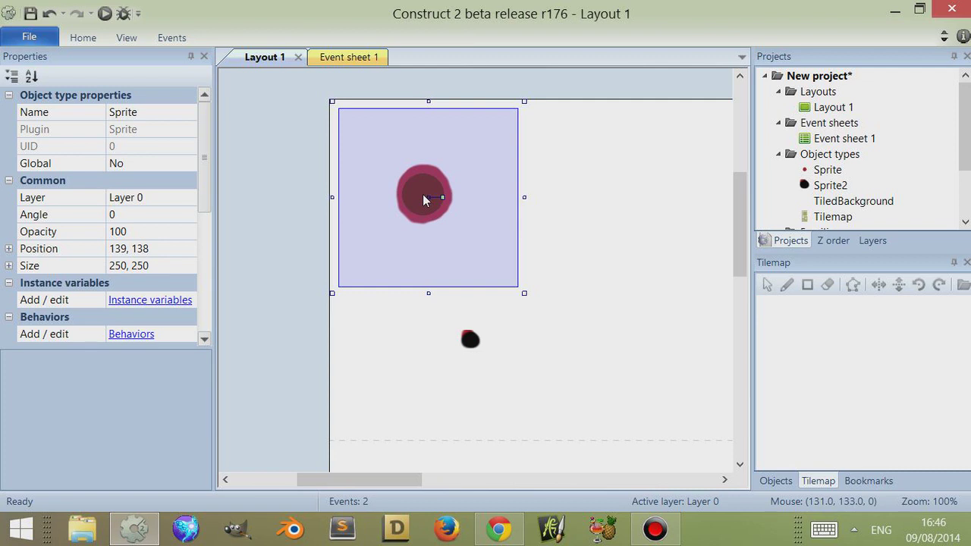
{"action": "left_click_drag", "start_coordinate": [422, 194], "coordinate": [422, 194]}
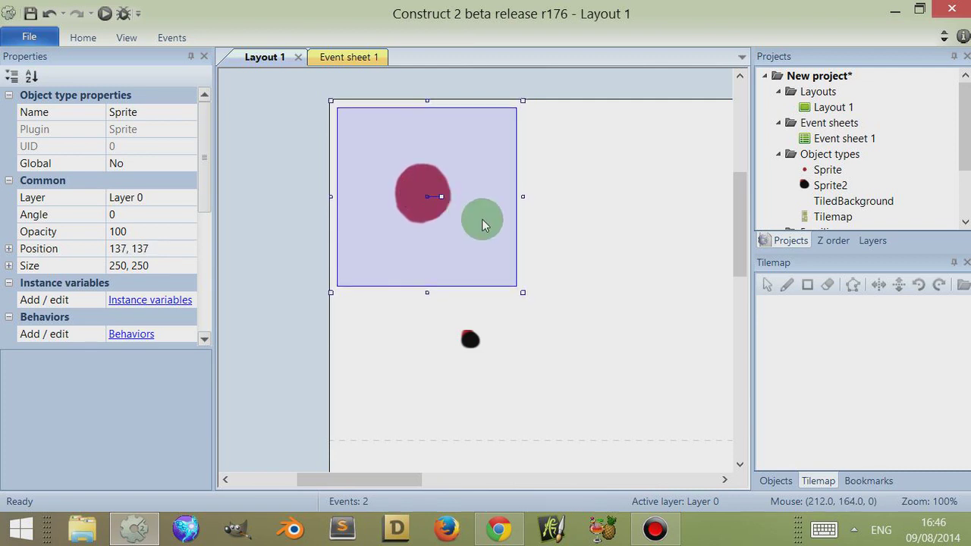